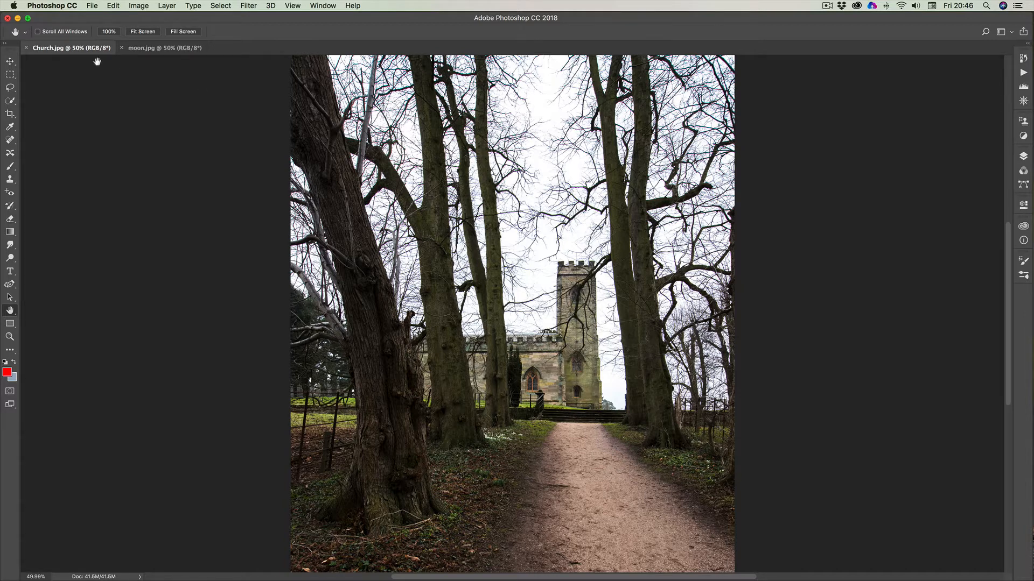
# Look over the moon.jpg and Church.jpg images, and duplicate the Background layer in Church.jpg as Background copy
pyautogui.click(160, 48)
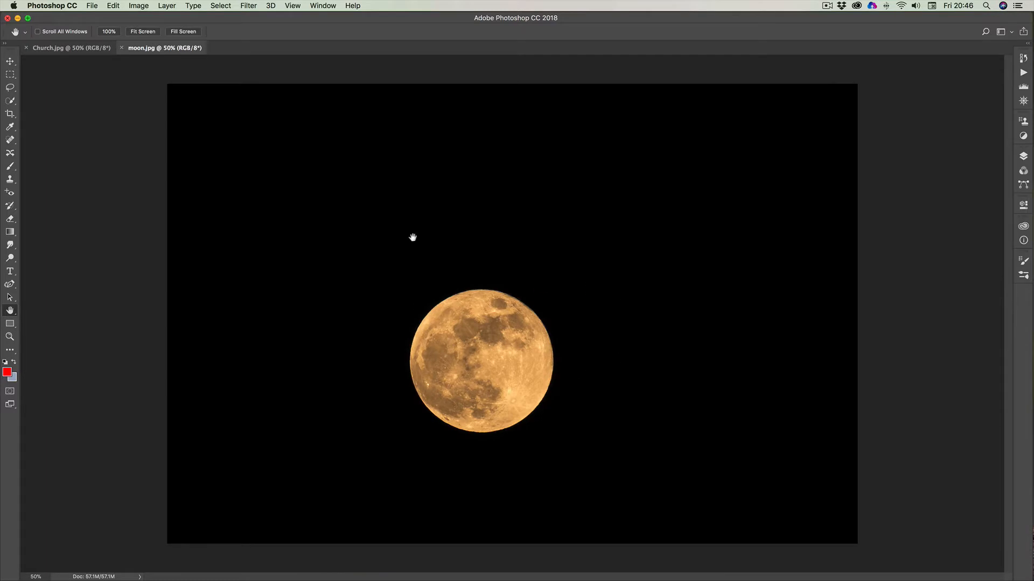
pyautogui.click(70, 48)
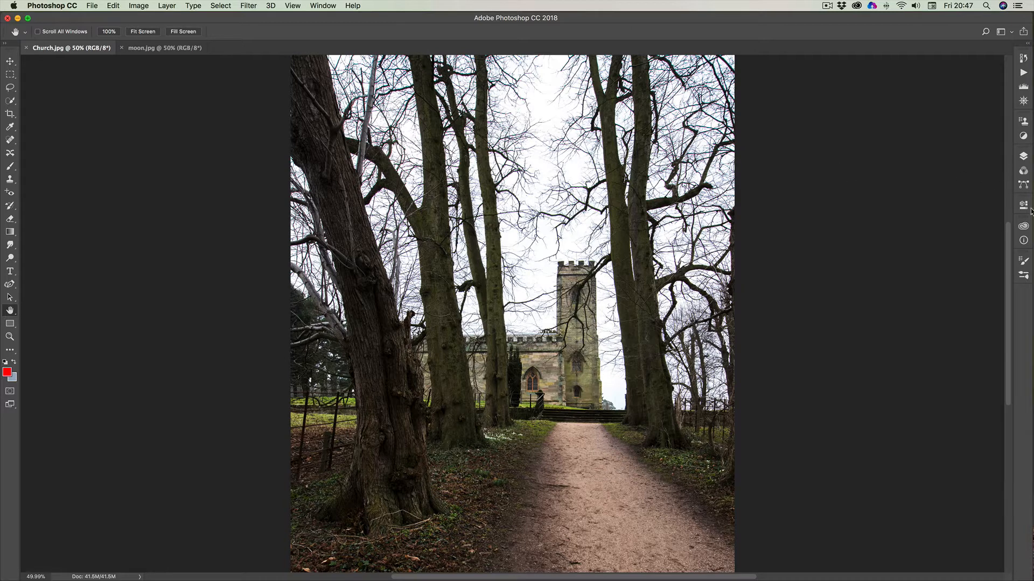
pyautogui.click(1023, 156)
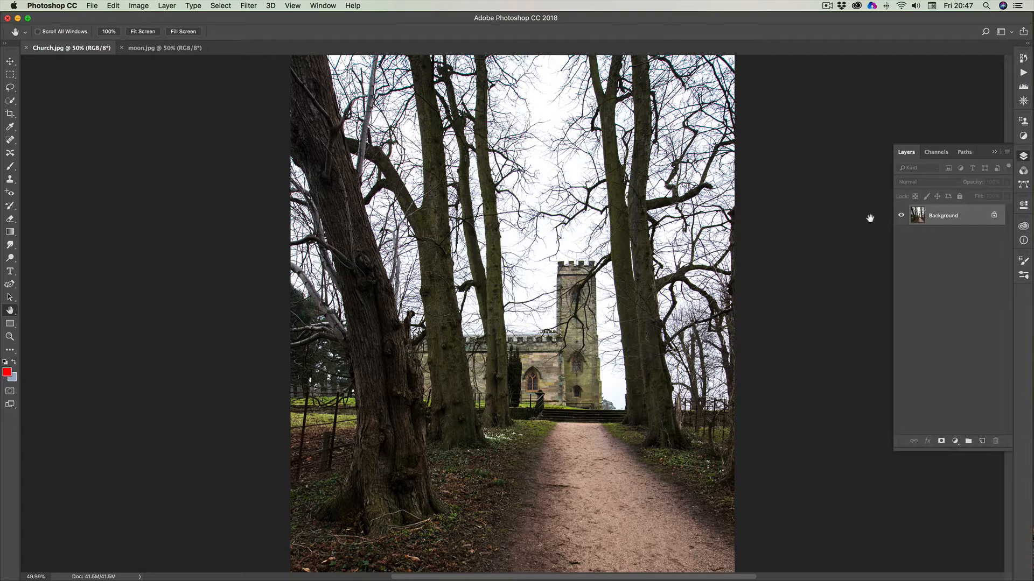
pyautogui.rightClick(951, 217)
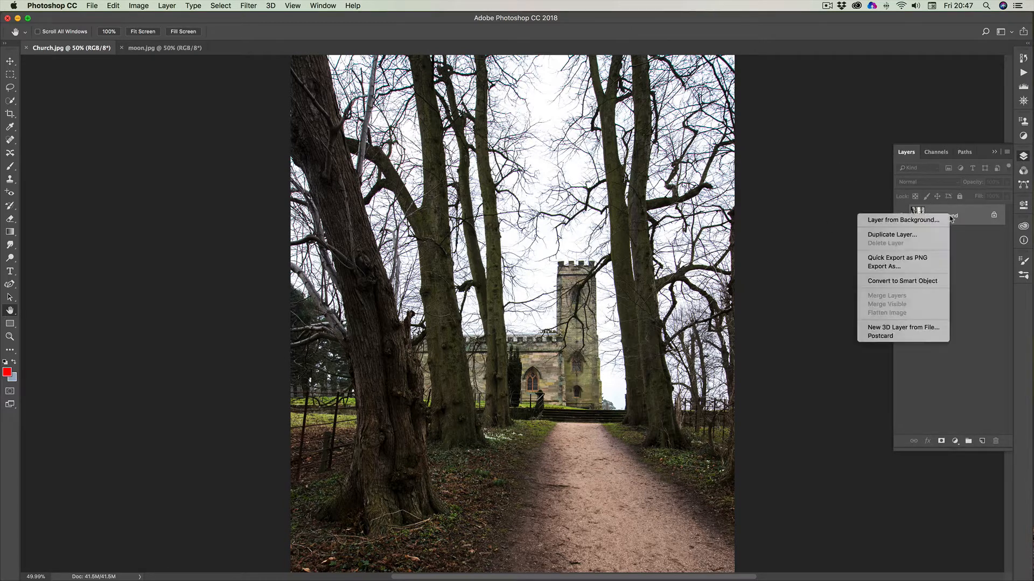
pyautogui.click(876, 235)
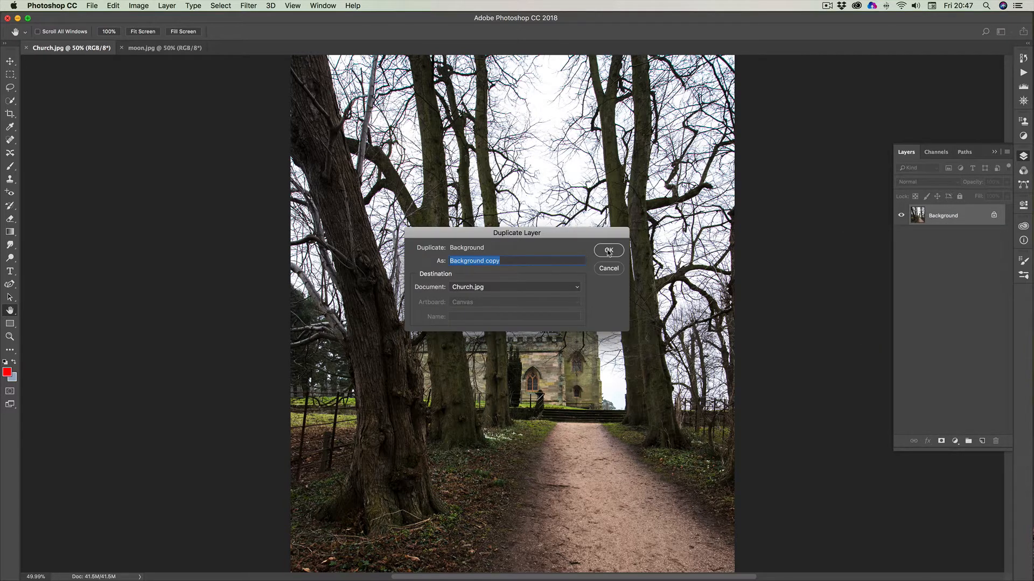
pyautogui.click(609, 251)
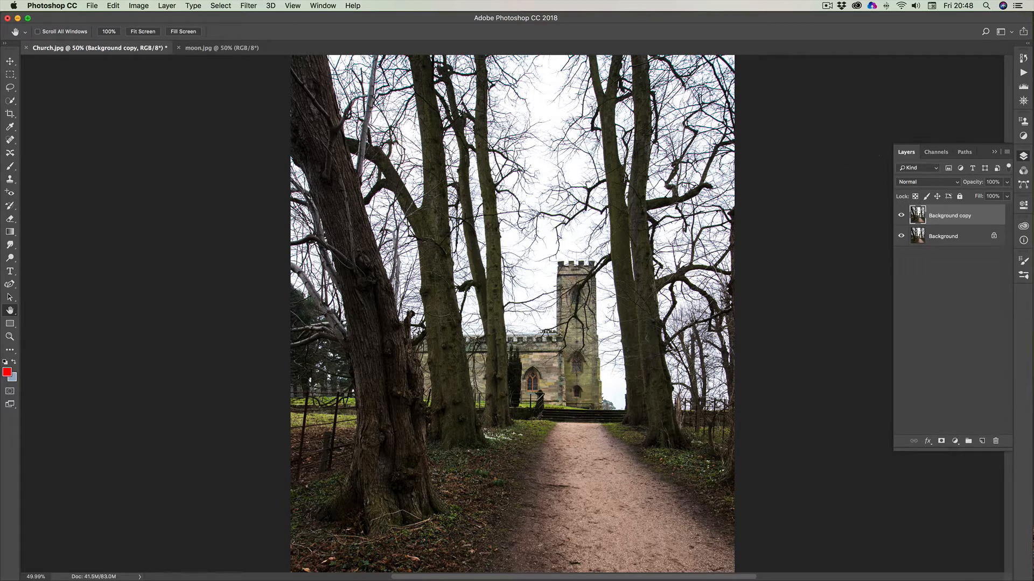
# Load the Blue channel of the church image as a selection
pyautogui.click(937, 154)
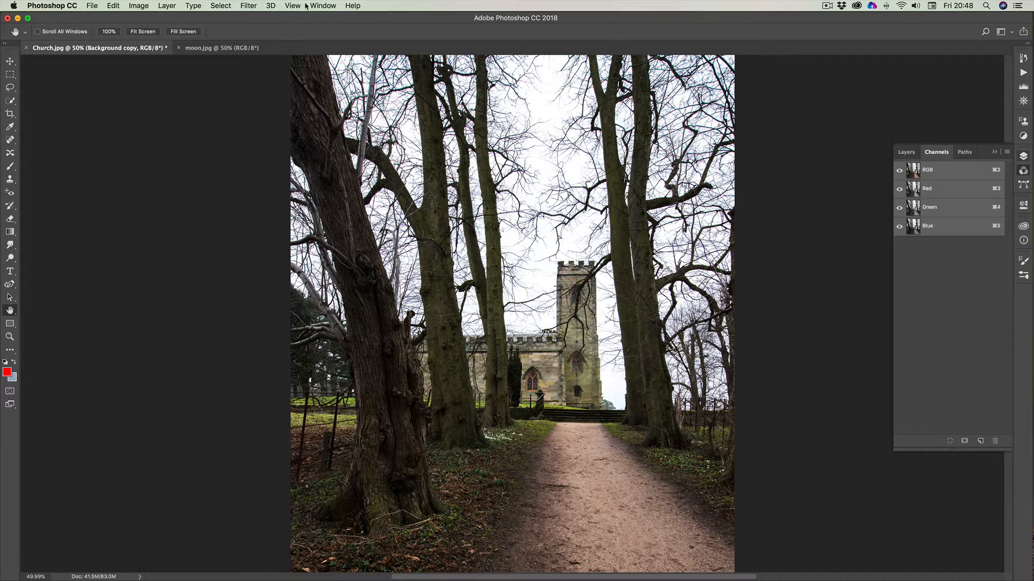
pyautogui.click(323, 6)
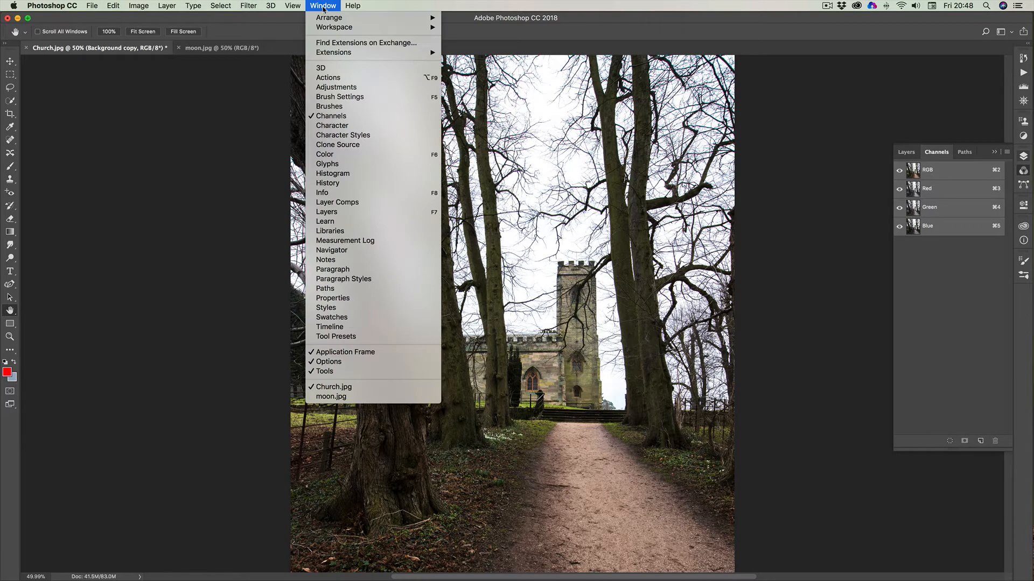
pyautogui.click(346, 116)
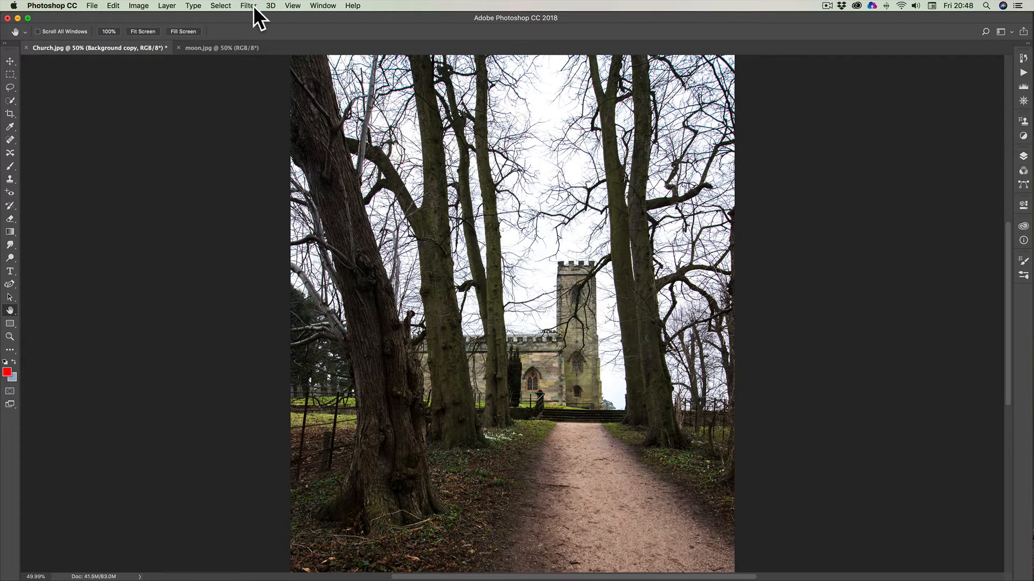
pyautogui.click(318, 7)
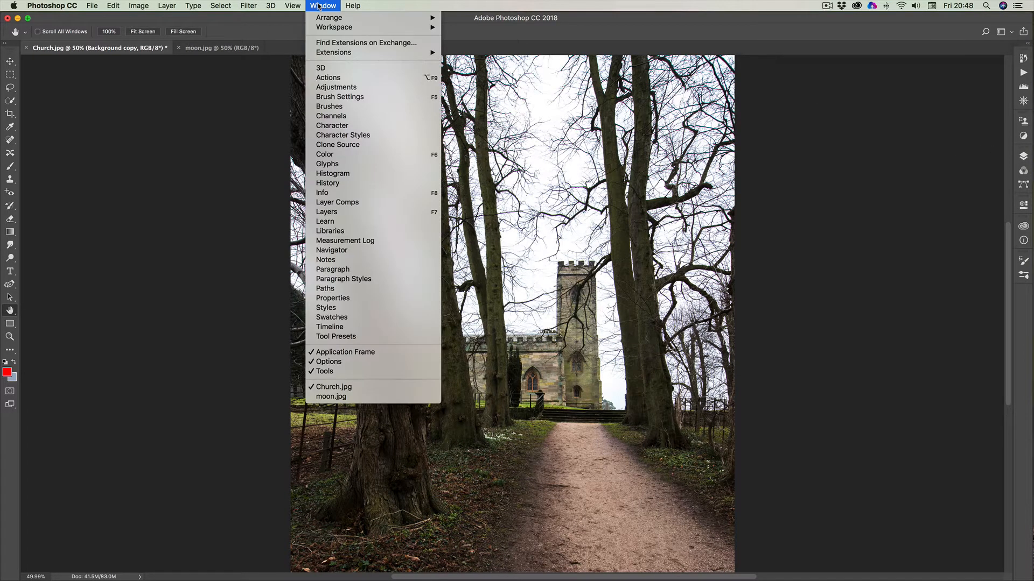
pyautogui.click(355, 117)
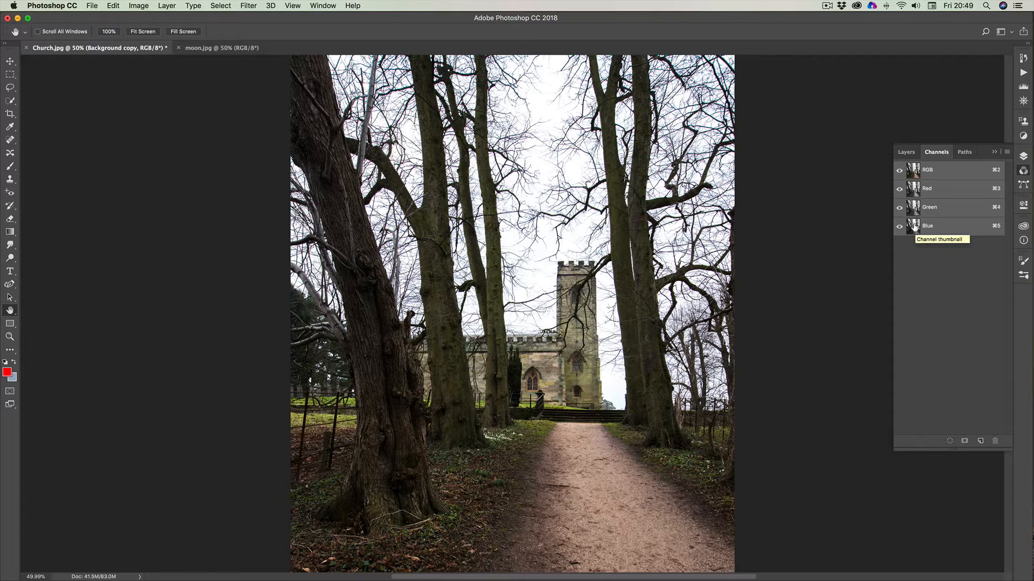
pyautogui.keyDown('super'); pyautogui.click(917, 231); pyautogui.keyUp('super')
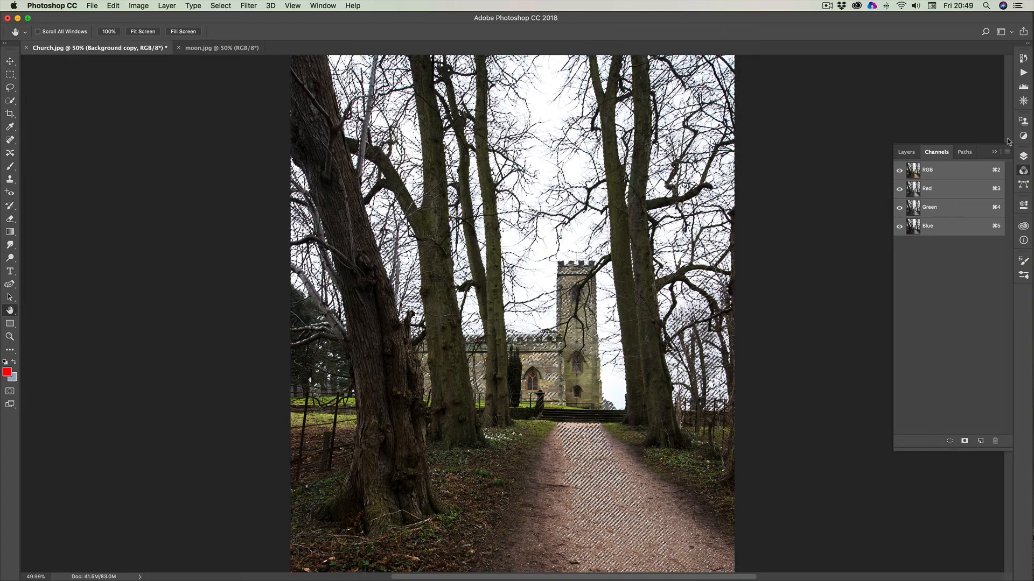
# Add a layer mask to the Background copy layer from the active selection
pyautogui.click(994, 152)
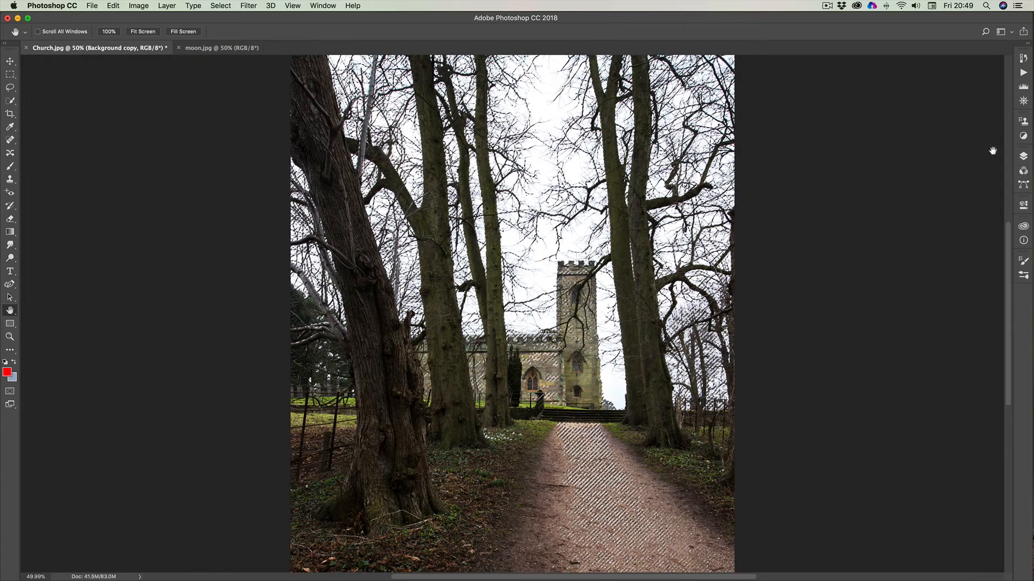
pyautogui.click(1023, 156)
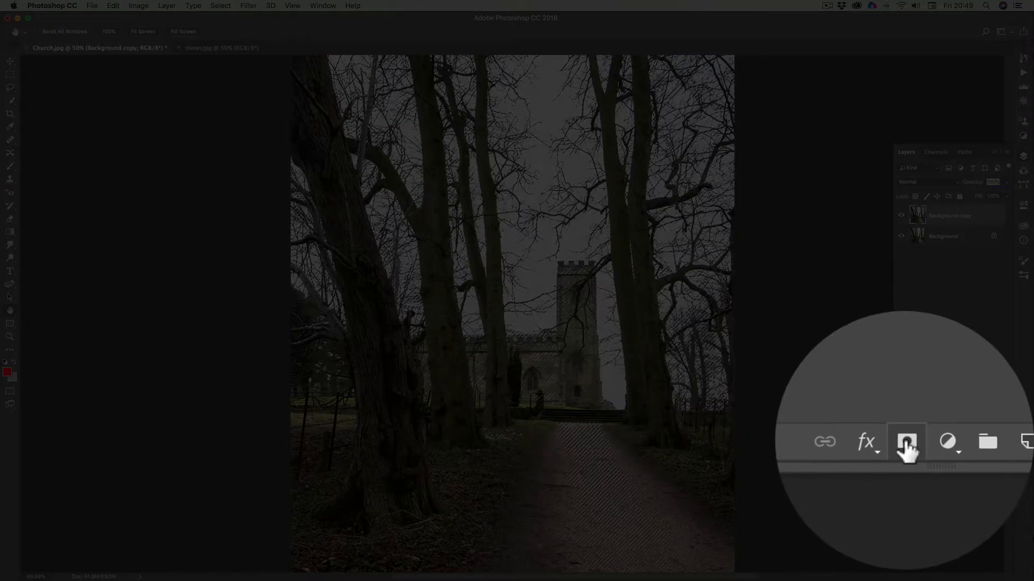
pyautogui.click(942, 442)
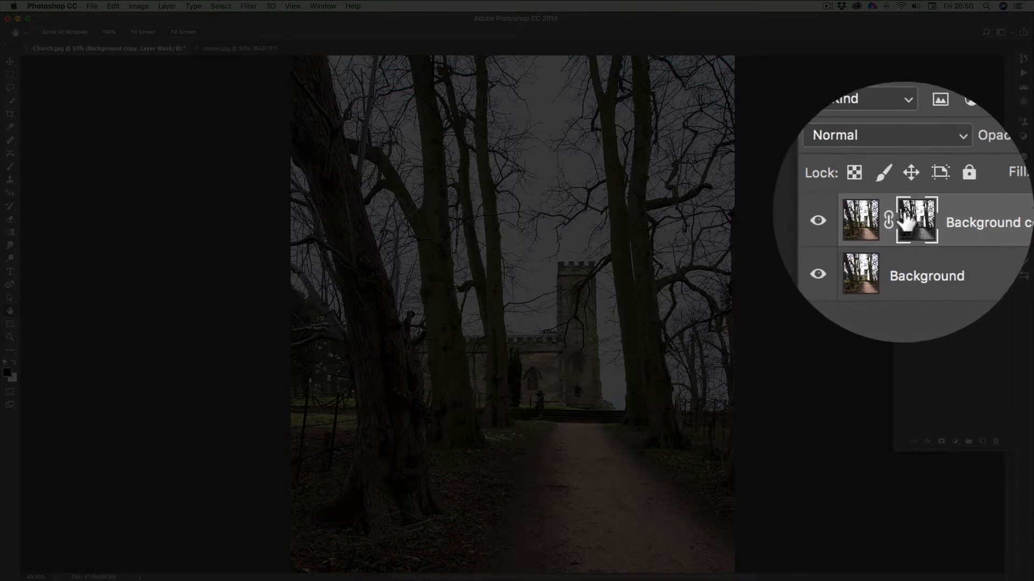
# Hide the original Background layer and invert the layer mask of Background copy
pyautogui.click(902, 241)
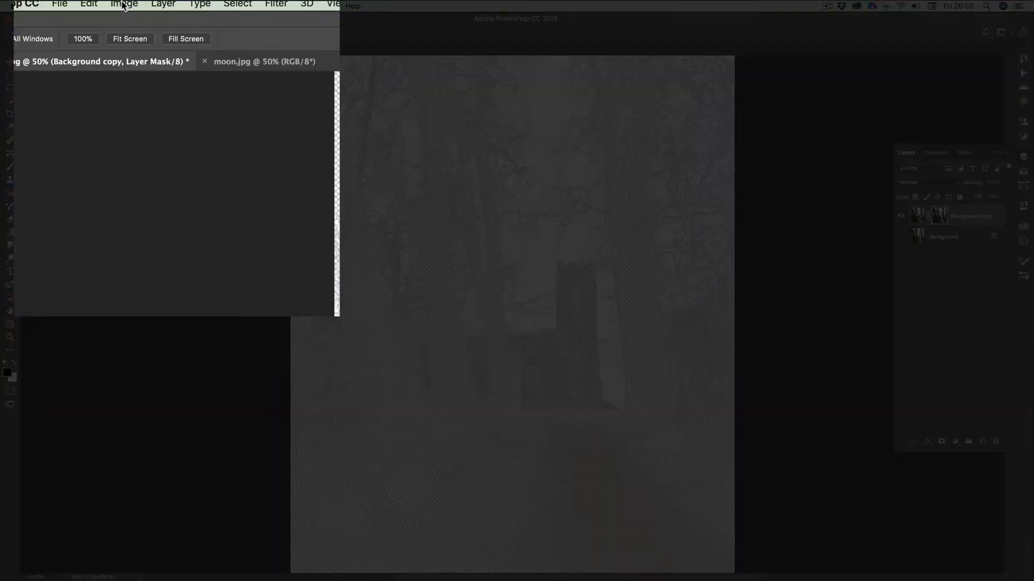
pyautogui.click(139, 6)
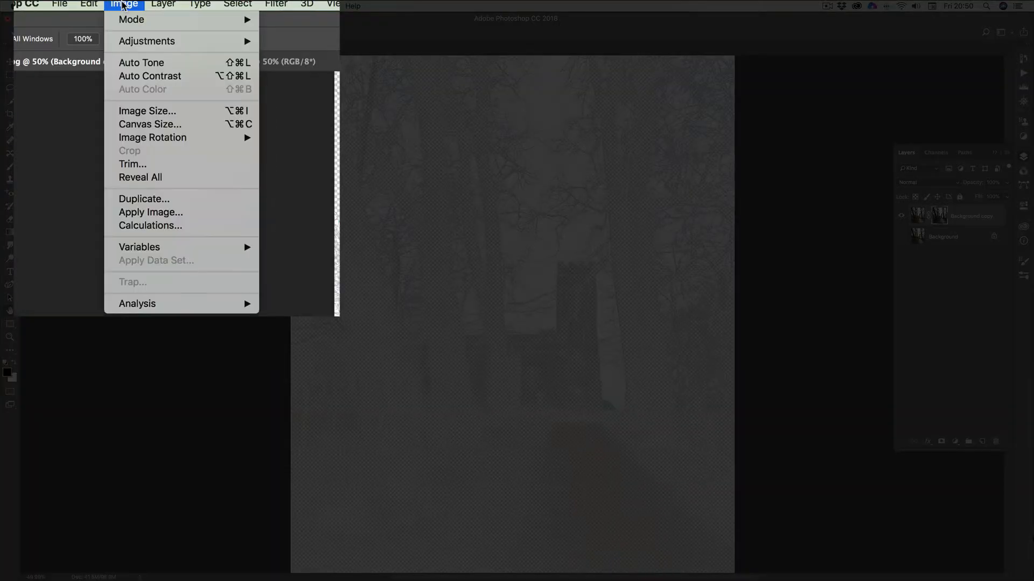
pyautogui.moveTo(130, 19)
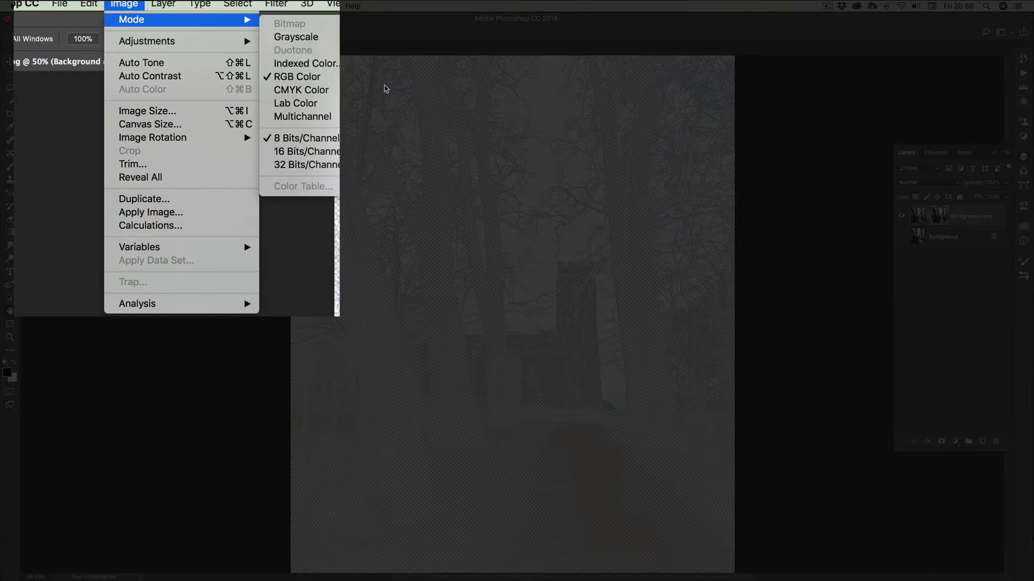
pyautogui.moveTo(209, 42)
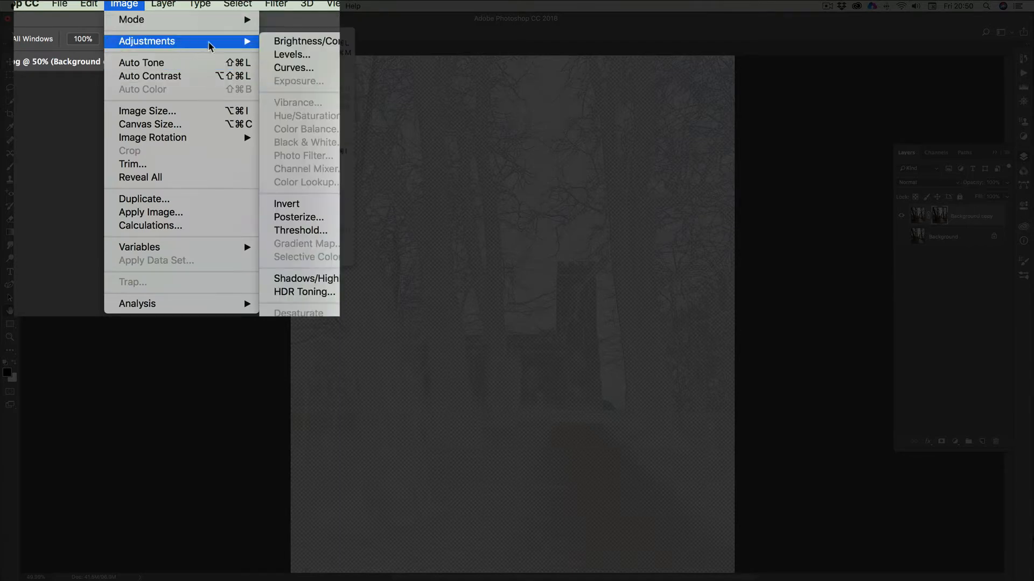
pyautogui.click(301, 204)
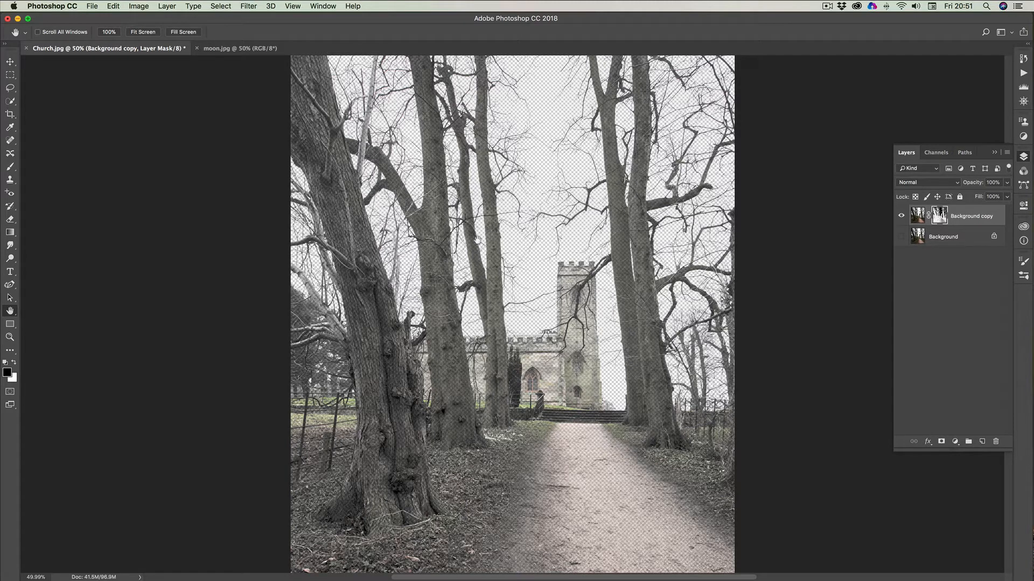
# Duplicate the masked layer twice, as Background copy 2 and Background copy 3
pyautogui.rightClick(967, 217)
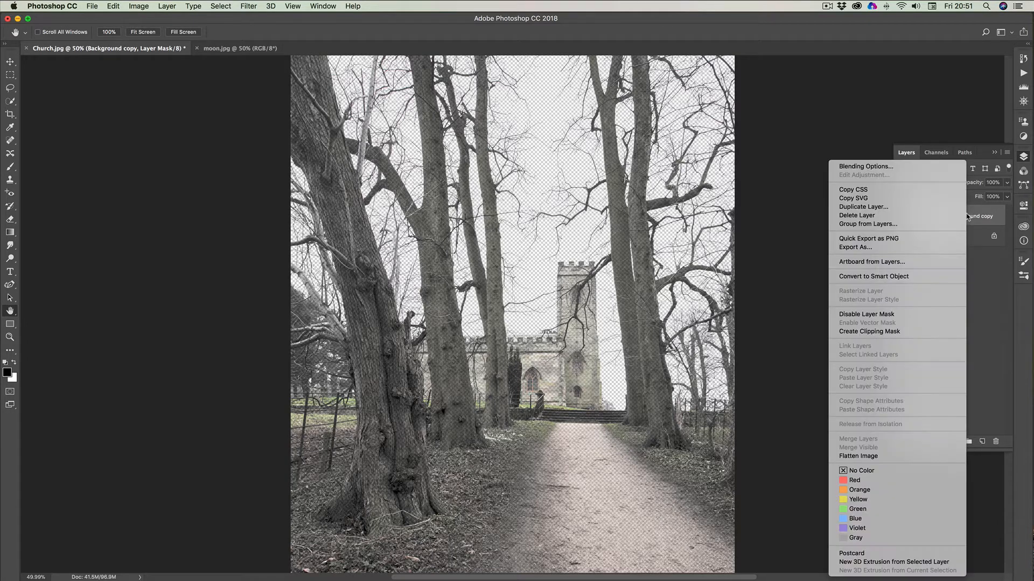
pyautogui.click(871, 207)
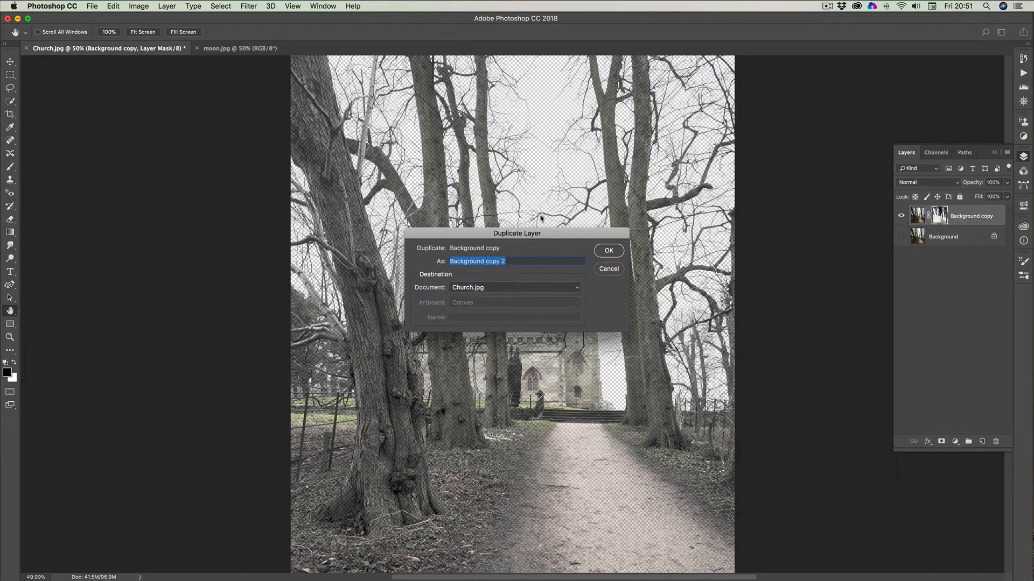
pyautogui.click(608, 252)
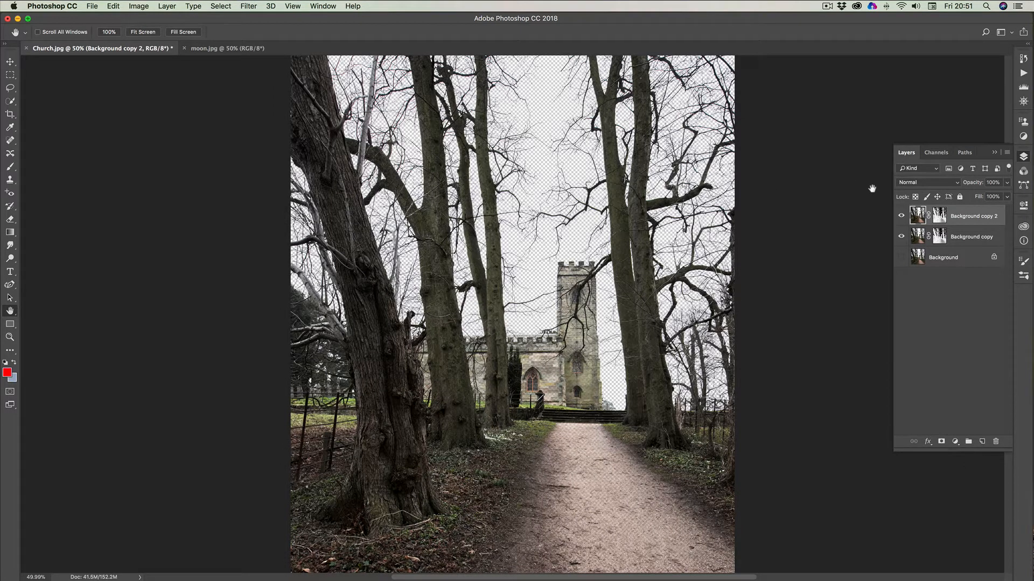
pyautogui.rightClick(974, 216)
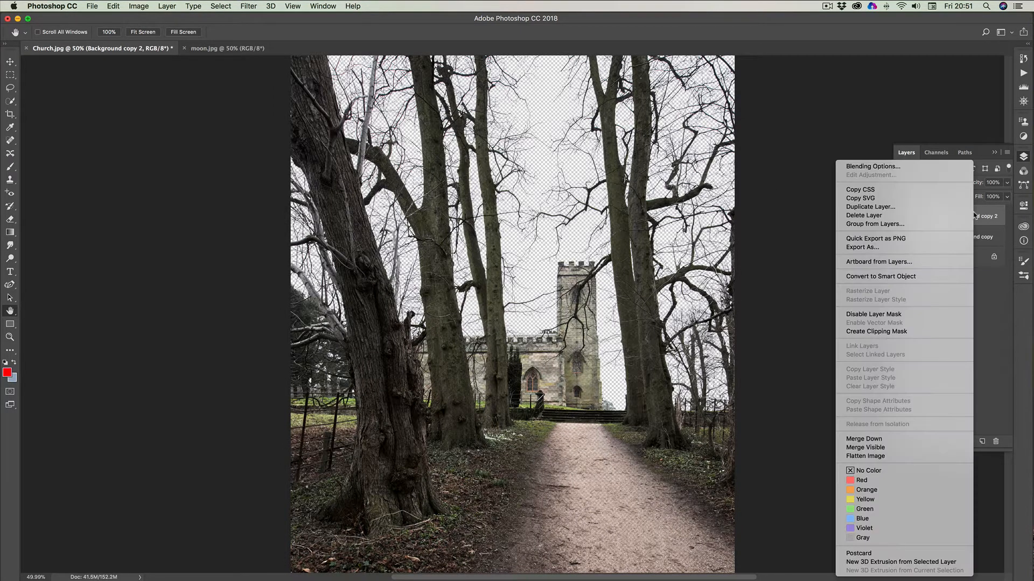
pyautogui.click(875, 207)
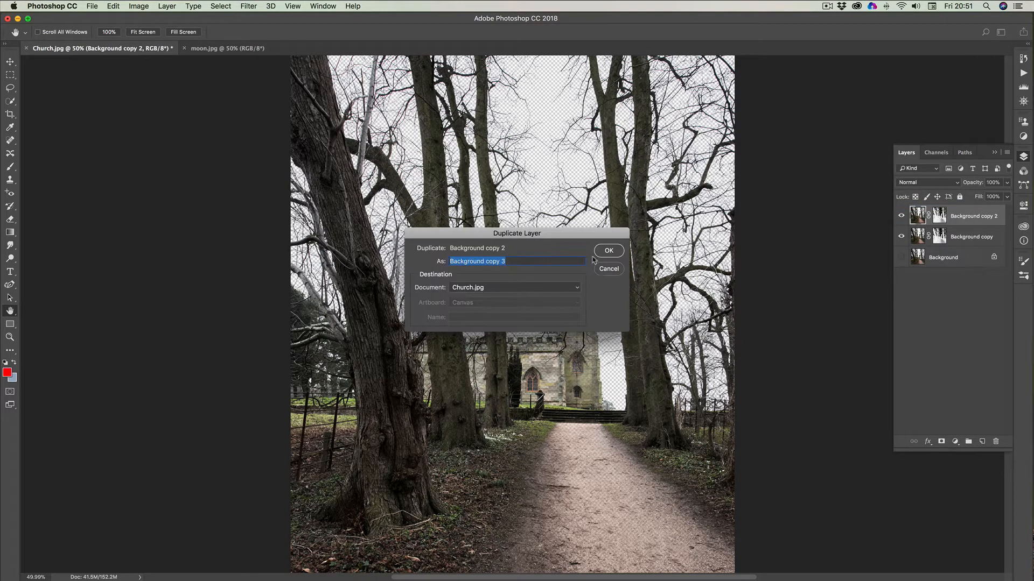
pyautogui.click(608, 250)
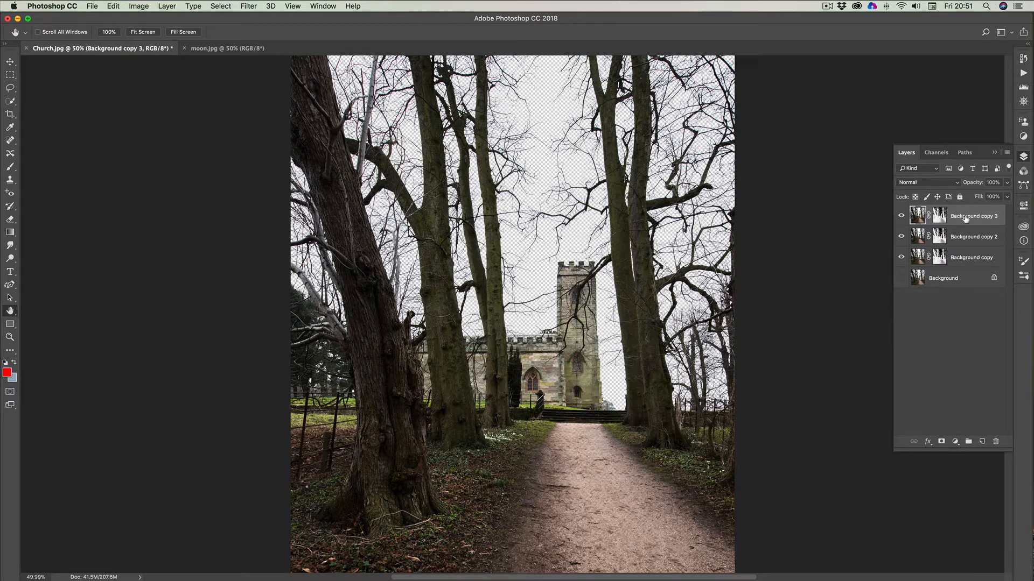
# Add a new empty layer directly above the hidden Background layer
pyautogui.click(929, 279)
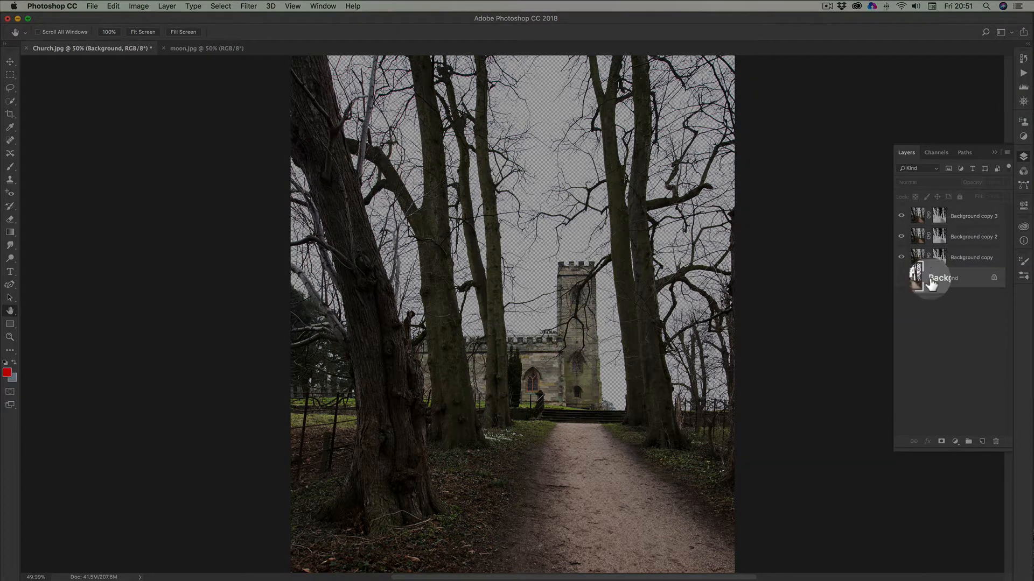
pyautogui.click(982, 442)
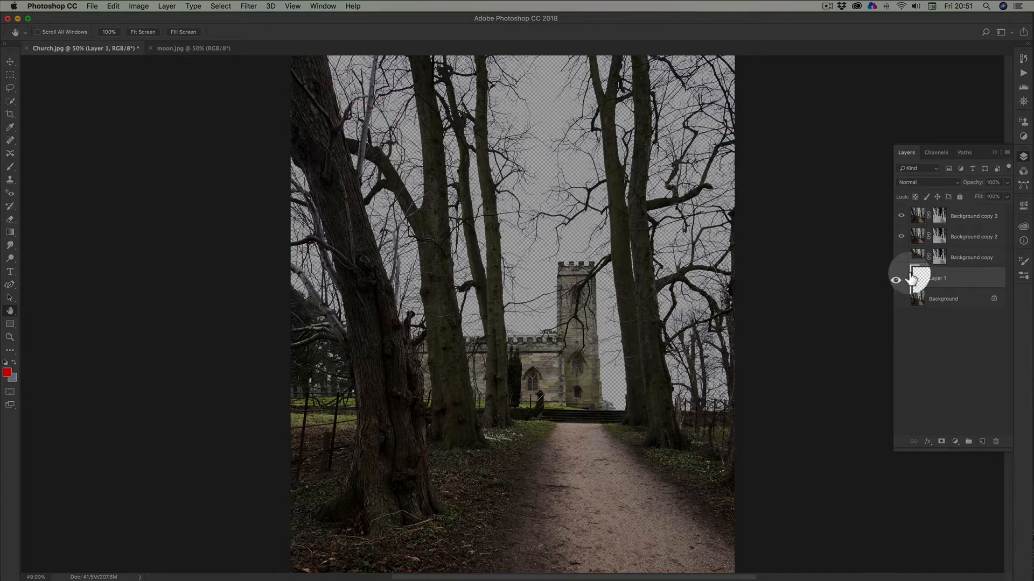
# Set the foreground colour to a dark red
pyautogui.click(10, 373)
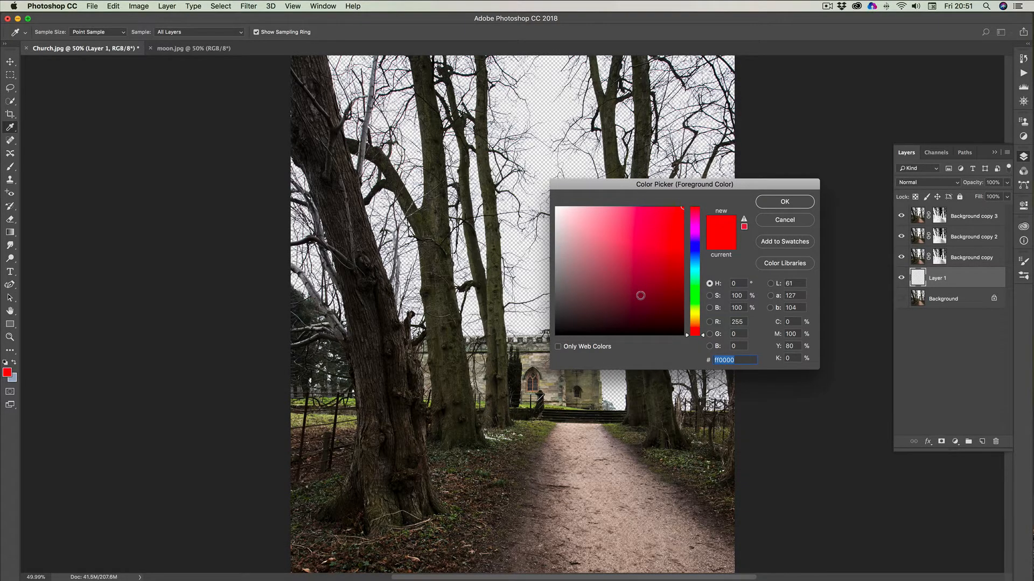
pyautogui.click(640, 296)
pyautogui.click(648, 292)
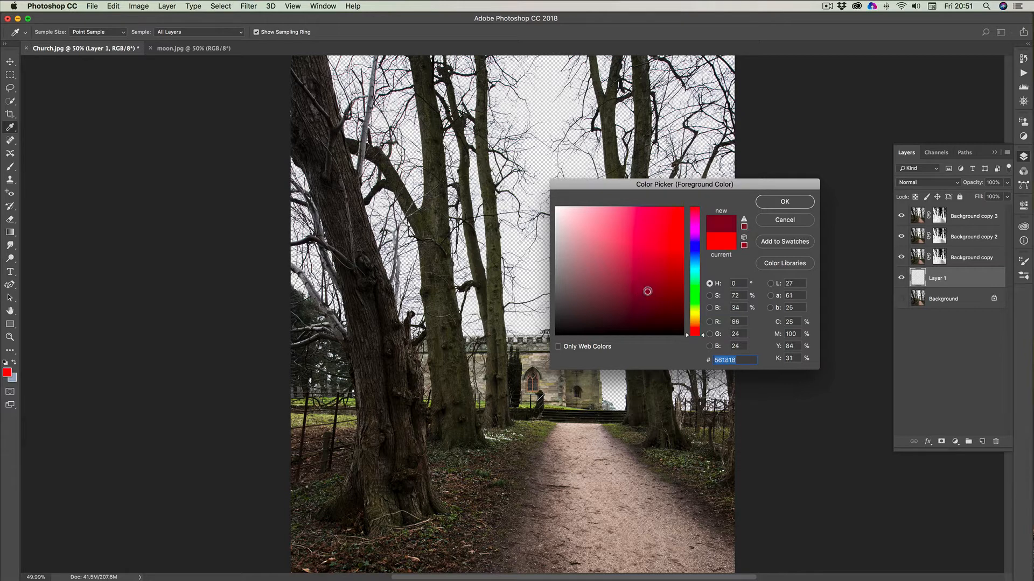
pyautogui.click(639, 302)
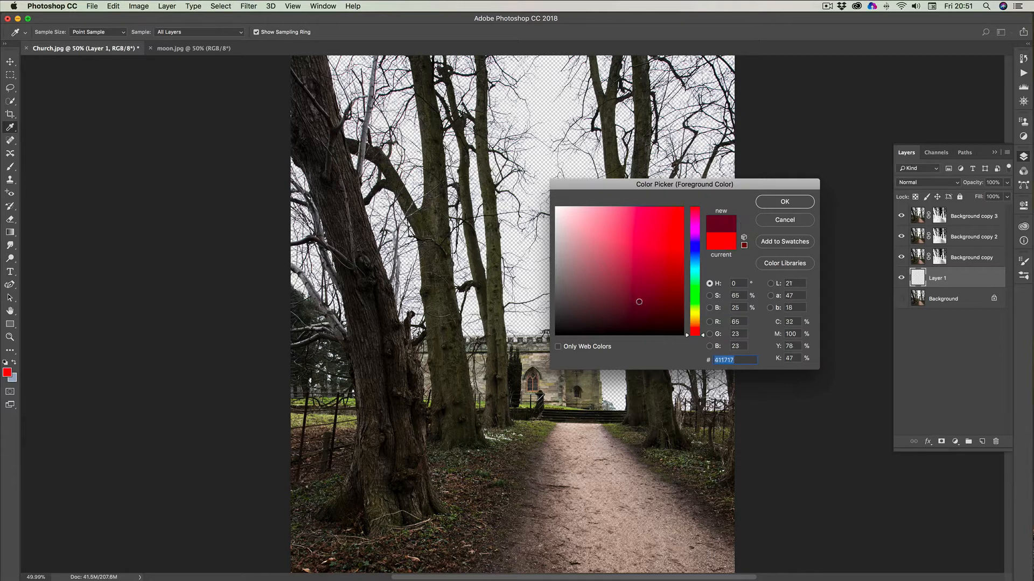
pyautogui.click(644, 307)
pyautogui.click(654, 309)
pyautogui.moveTo(653, 309)
pyautogui.mouseDown()
pyautogui.moveTo(604, 286)
pyautogui.moveTo(599, 295)
pyautogui.mouseUp()
pyautogui.click(641, 288)
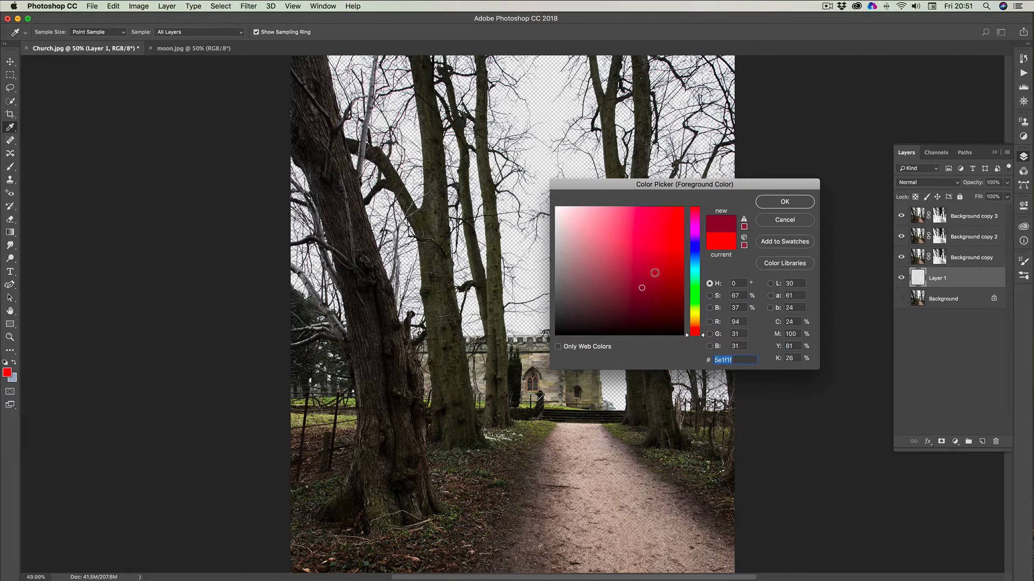
pyautogui.click(784, 202)
pyautogui.press('h')
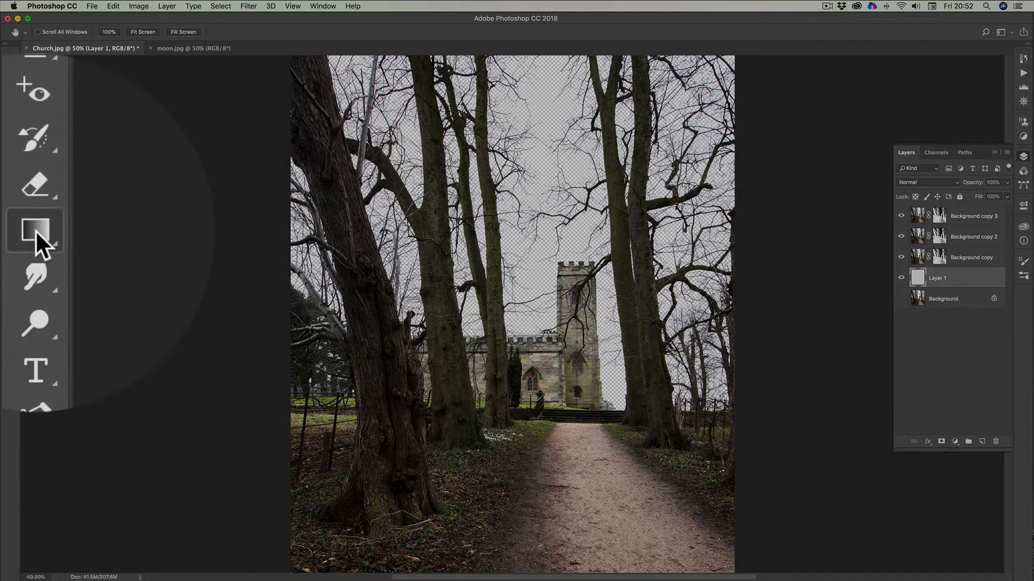
# Fill the new empty layer with the dark red foreground colour using the Paint Bucket tool
pyautogui.click(36, 229)
pyautogui.click(179, 231)
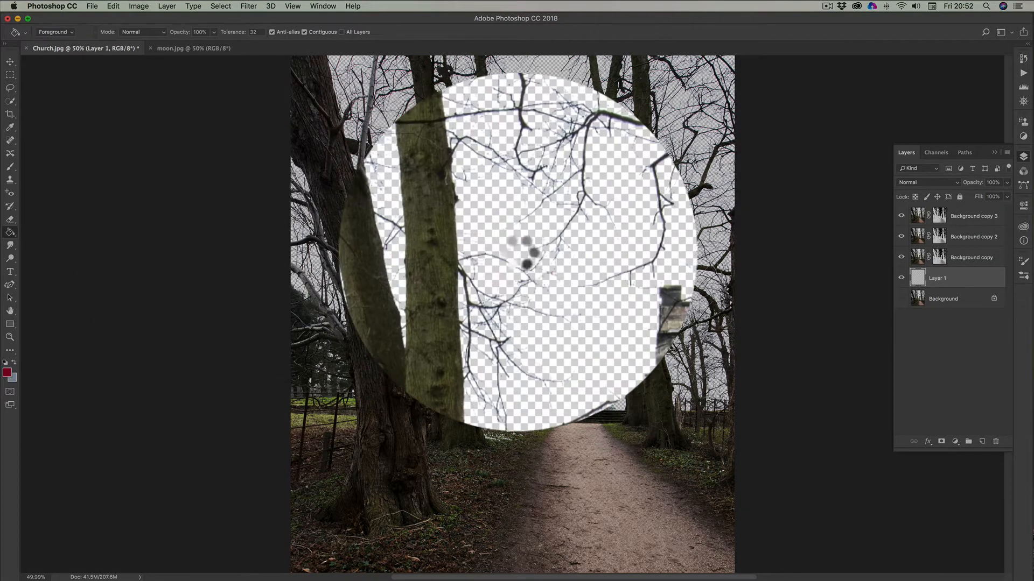
pyautogui.click(517, 259)
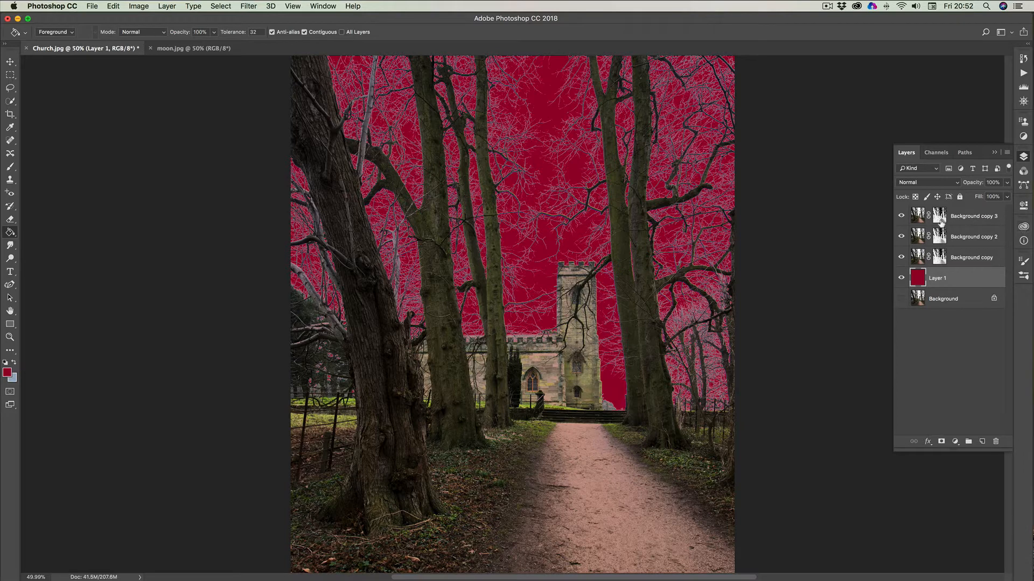
# Toggle the visibility of Background copy 3 several times to compare the tree branches with and without it
pyautogui.click(902, 216)
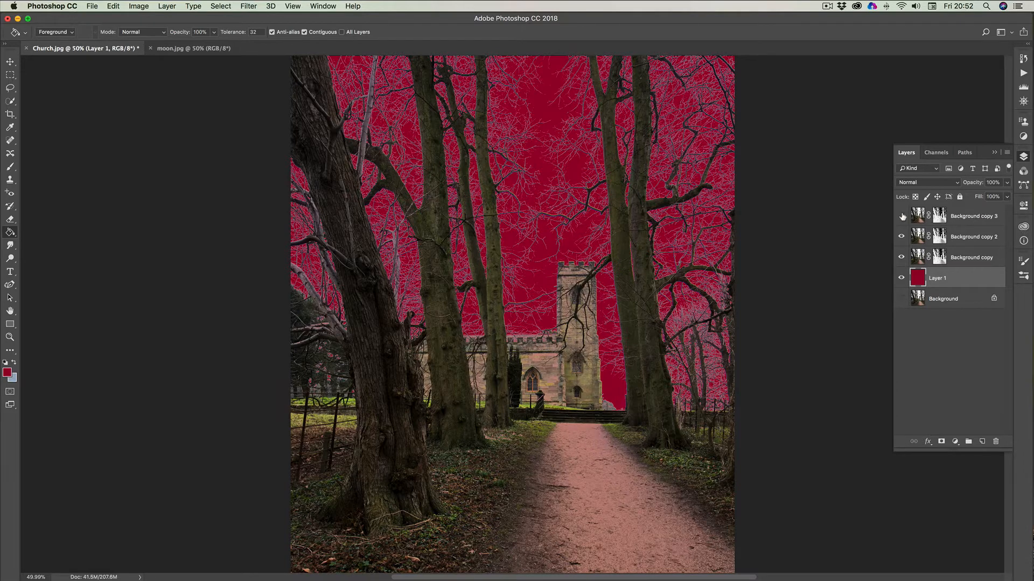
pyautogui.click(902, 216)
pyautogui.click(902, 216)
pyautogui.click(902, 216)
pyautogui.click(902, 216)
pyautogui.click(901, 216)
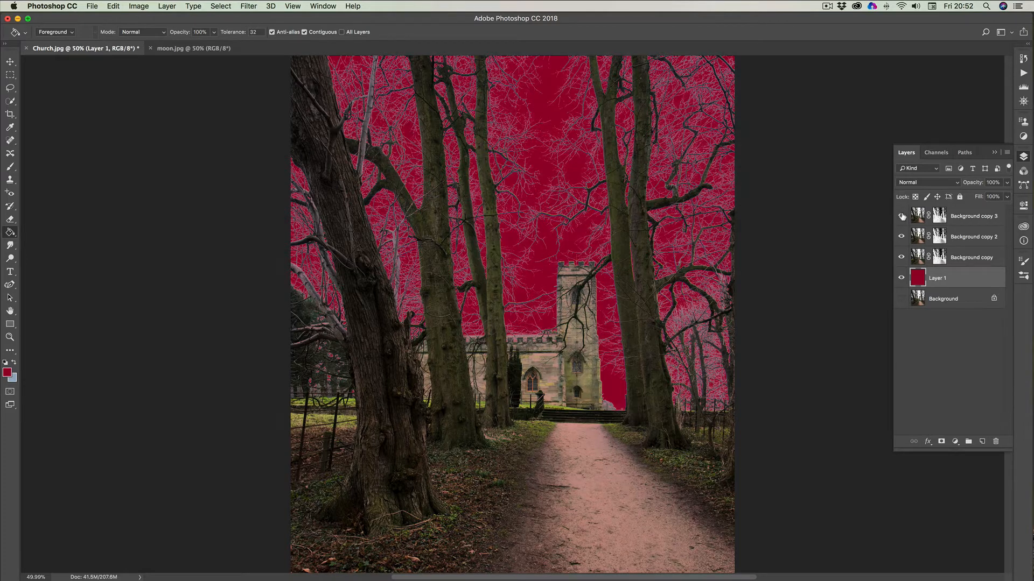
# Merge Background copy, Background copy 2 and Background copy 3 into a single layer
pyautogui.click(959, 259)
pyautogui.click(965, 217)
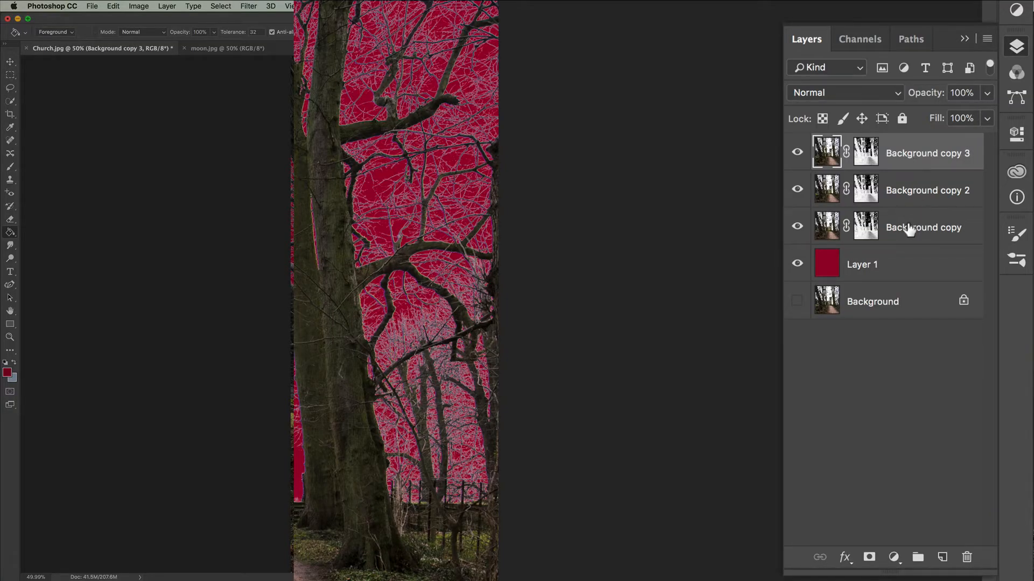
pyautogui.keyDown('shift'); pyautogui.click(909, 229); pyautogui.keyUp('shift')
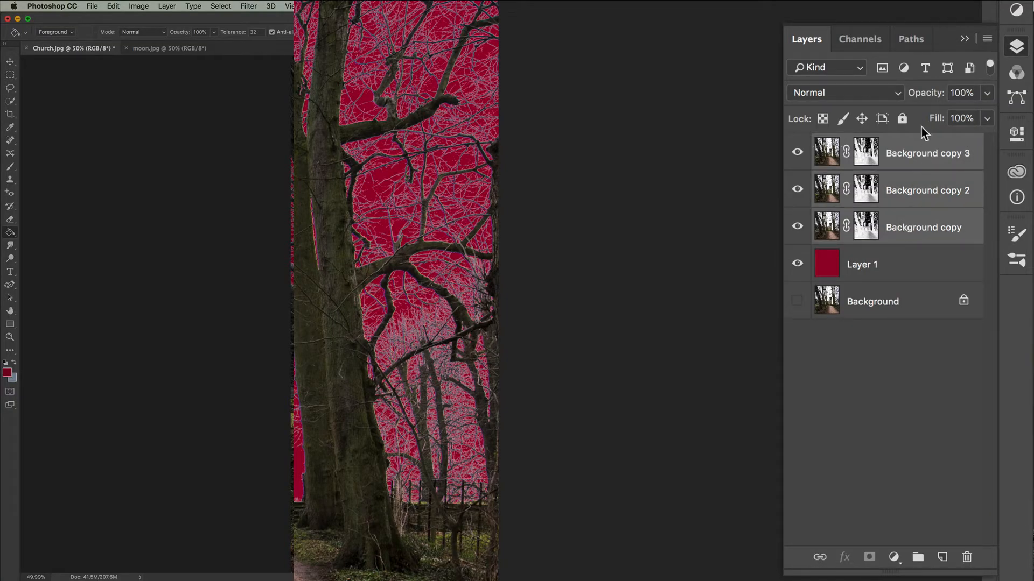
pyautogui.rightClick(910, 161)
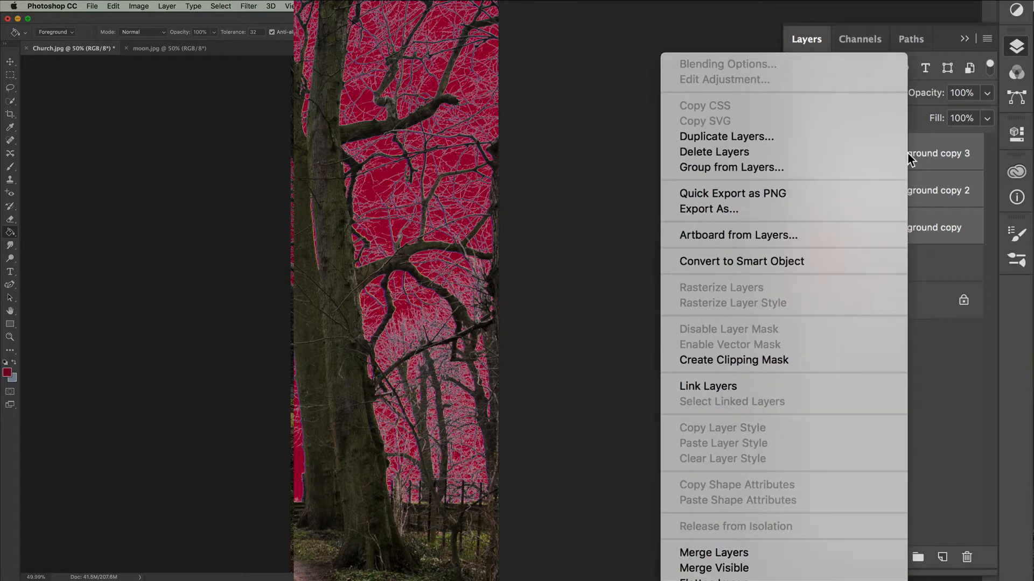
pyautogui.click(728, 553)
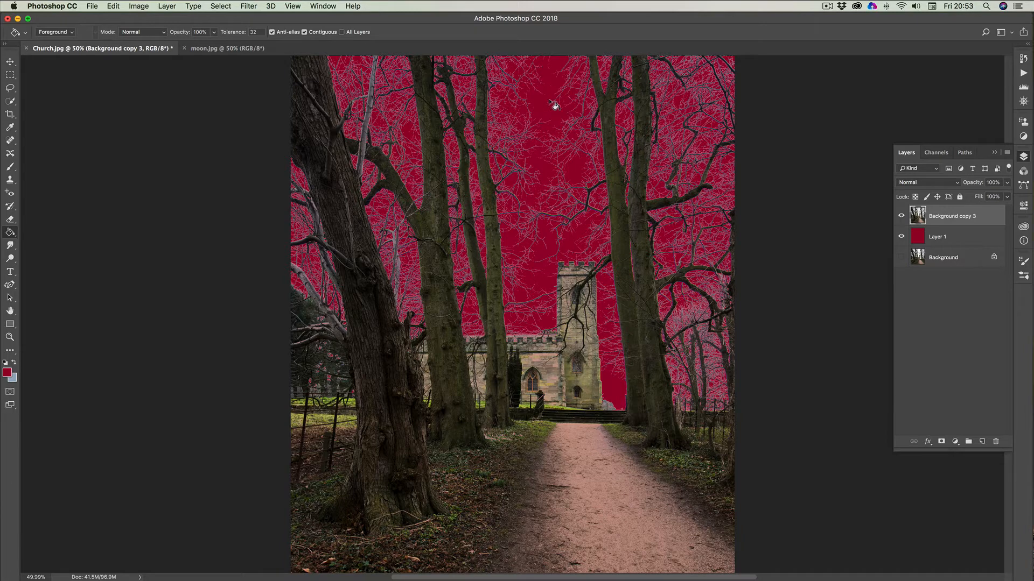
# Duplicate the merged church layer as Background copy 4 and hide Background copy 3 beneath it
pyautogui.rightClick(962, 215)
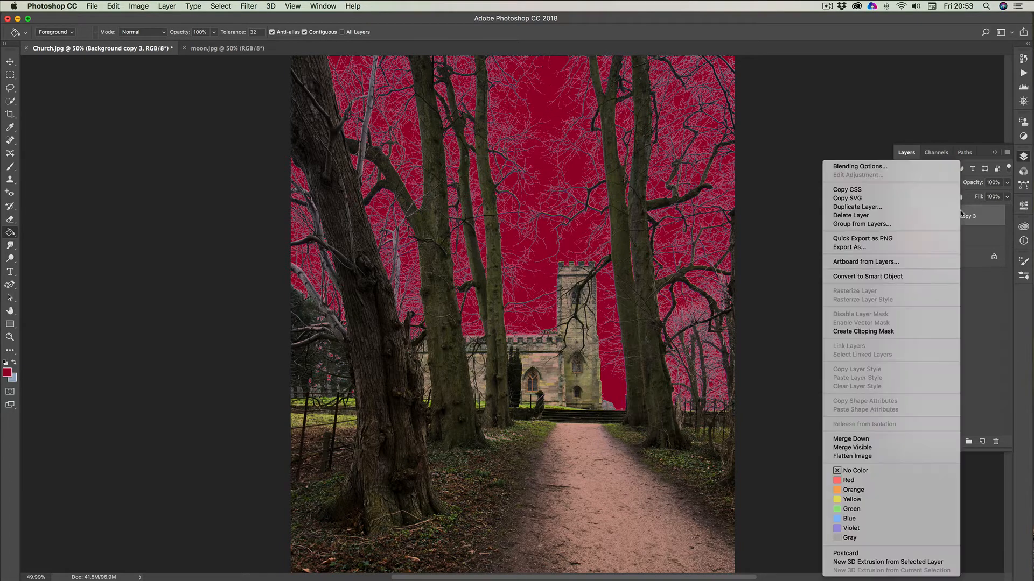
pyautogui.click(863, 208)
pyautogui.click(609, 253)
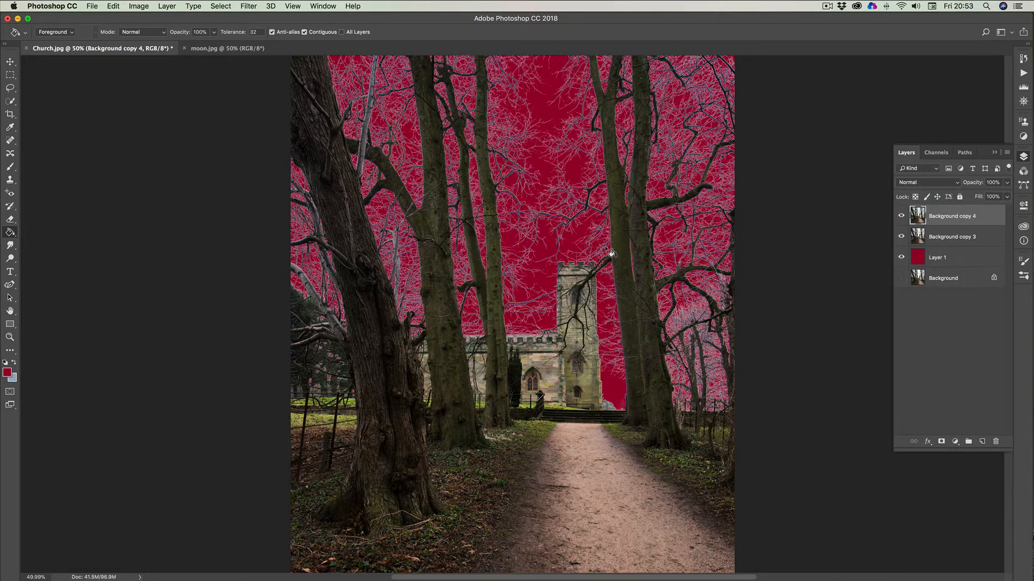
pyautogui.click(950, 241)
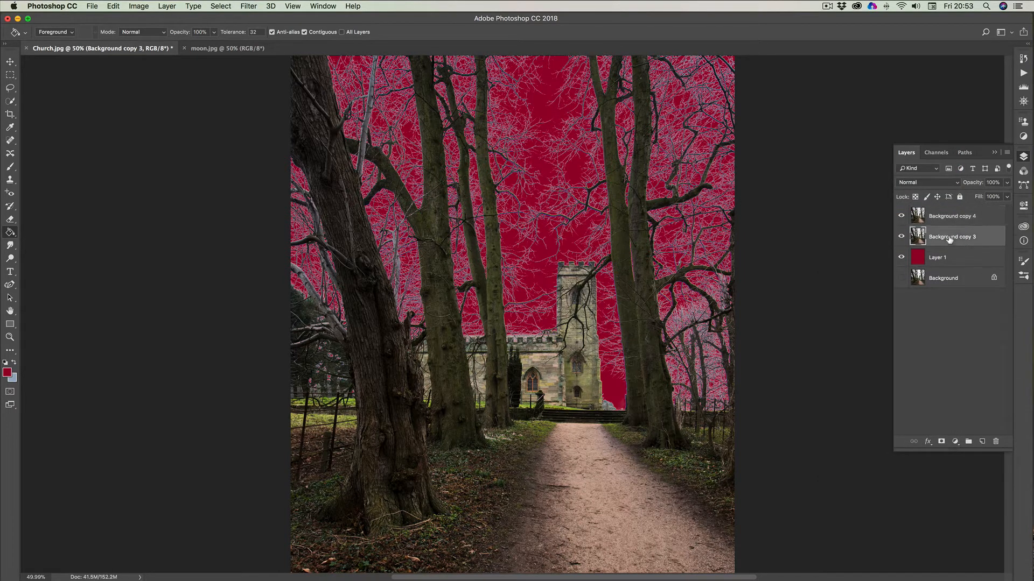
pyautogui.click(901, 237)
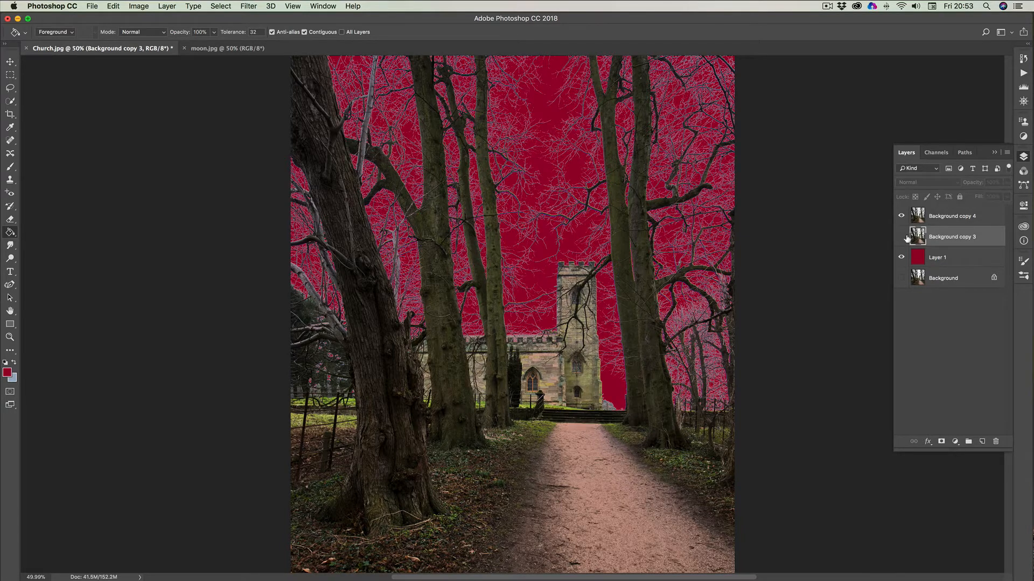
# Apply the Remove White Matte command three times to Background copy 4
pyautogui.click(938, 216)
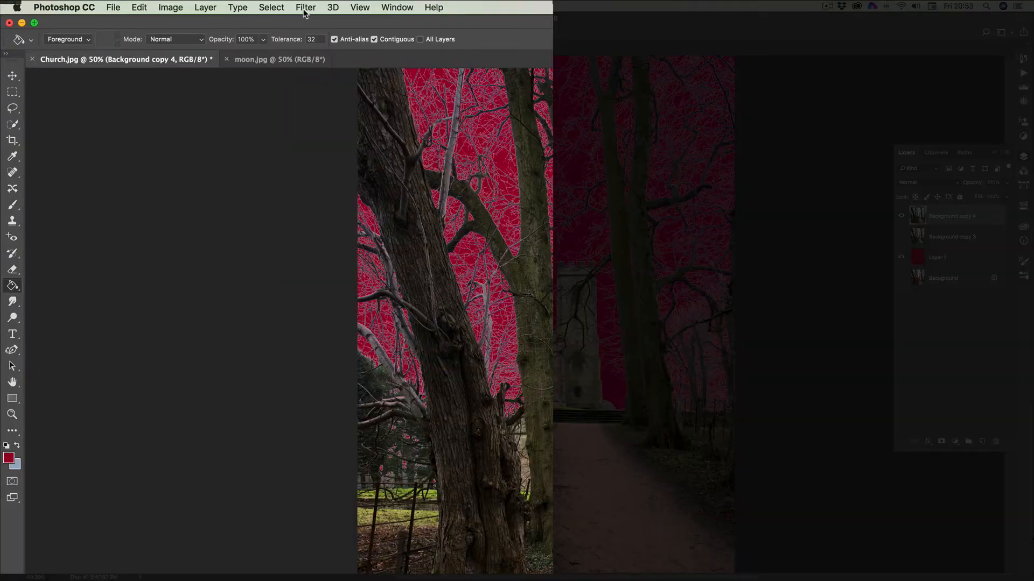
pyautogui.click(204, 8)
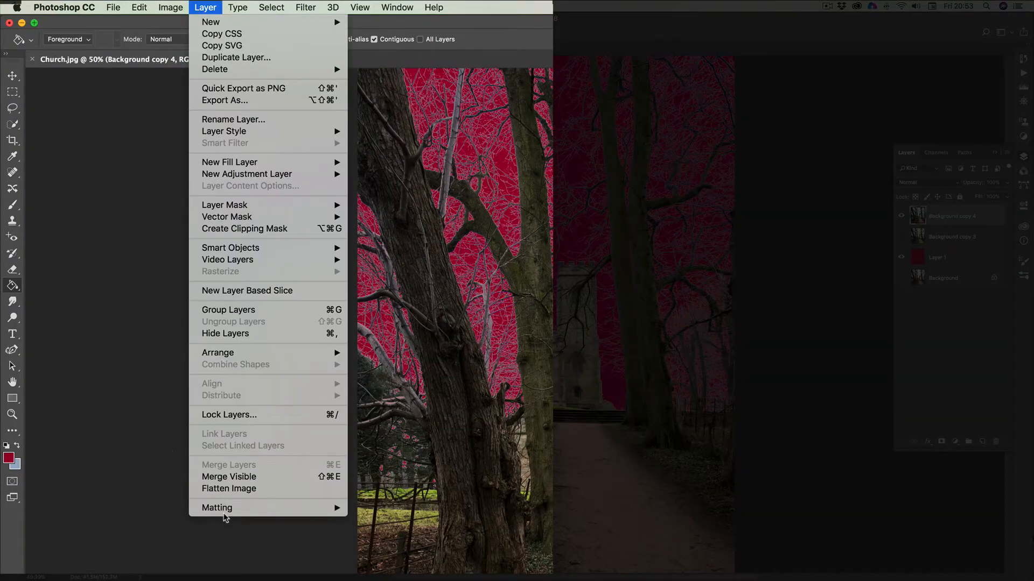
pyautogui.moveTo(229, 509)
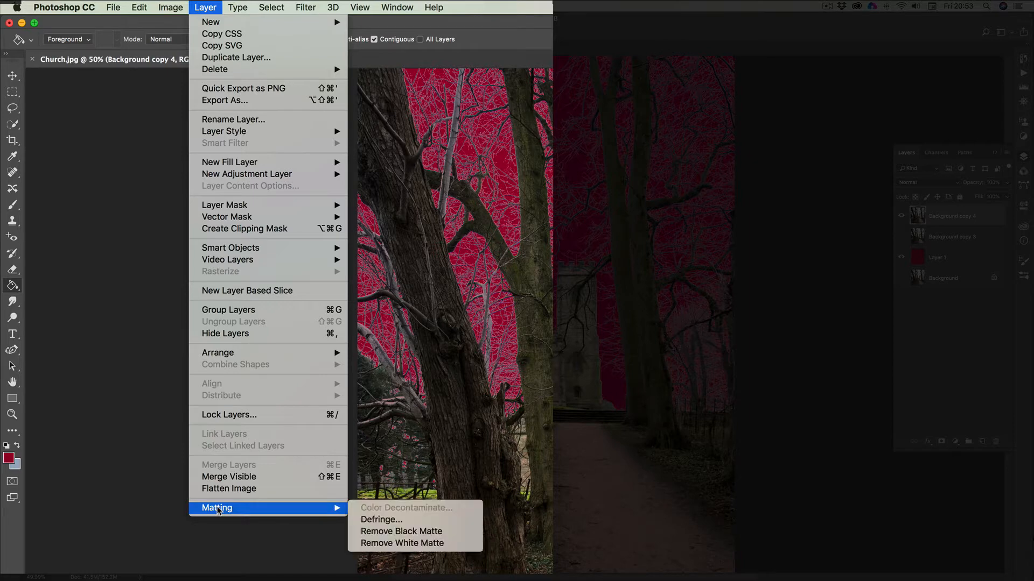
pyautogui.click(401, 544)
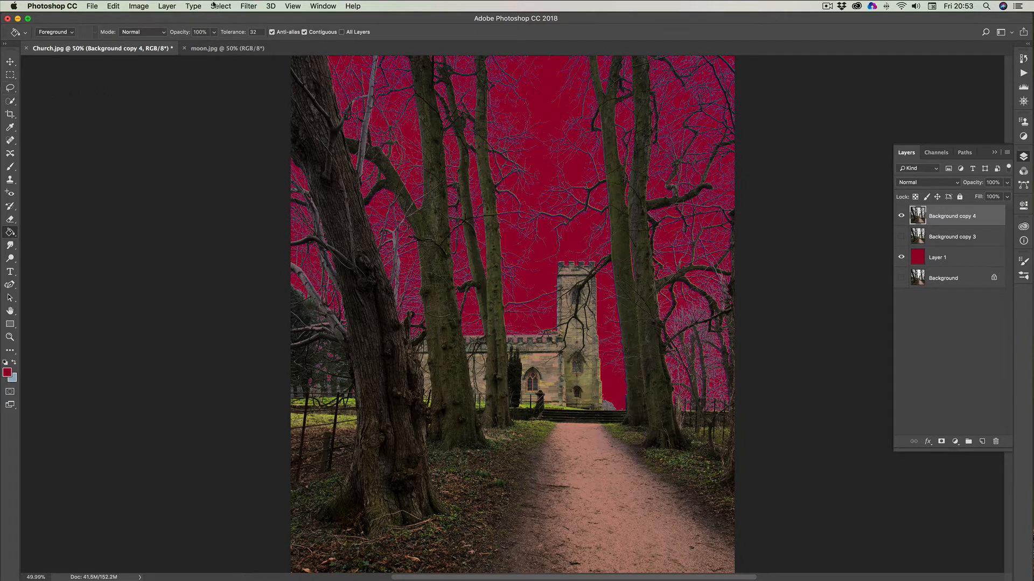
pyautogui.click(166, 6)
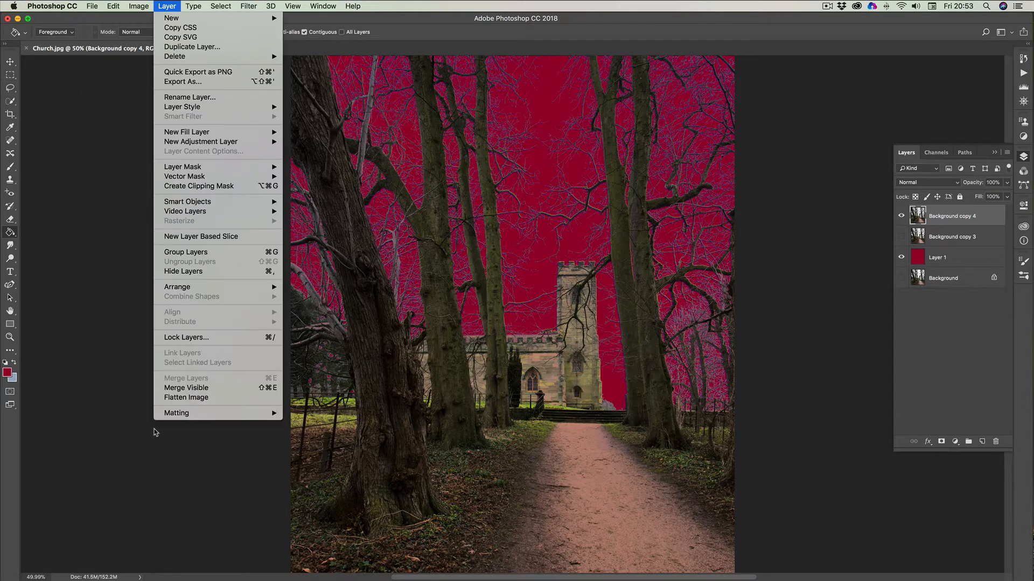
pyautogui.moveTo(177, 413)
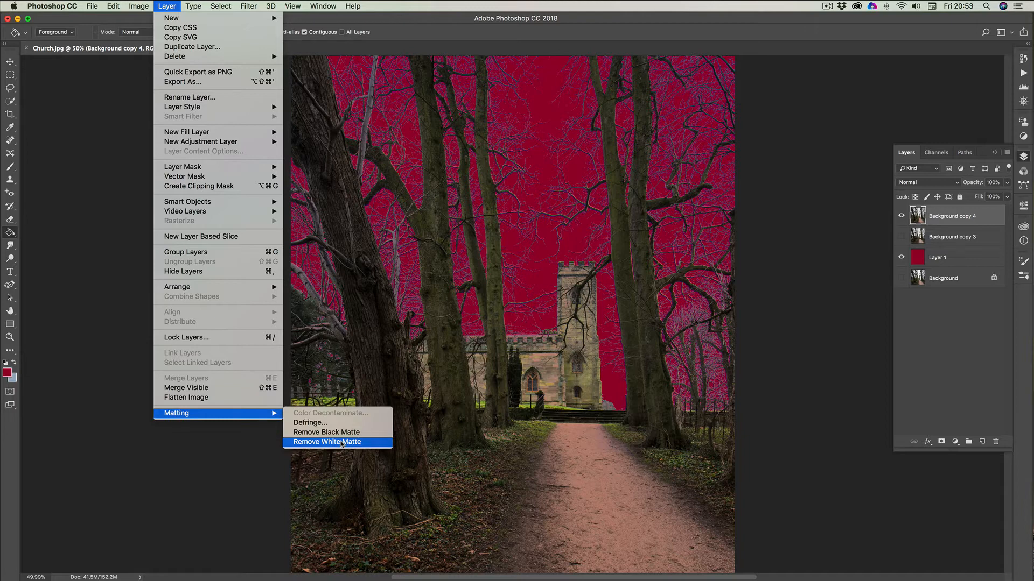
pyautogui.click(342, 443)
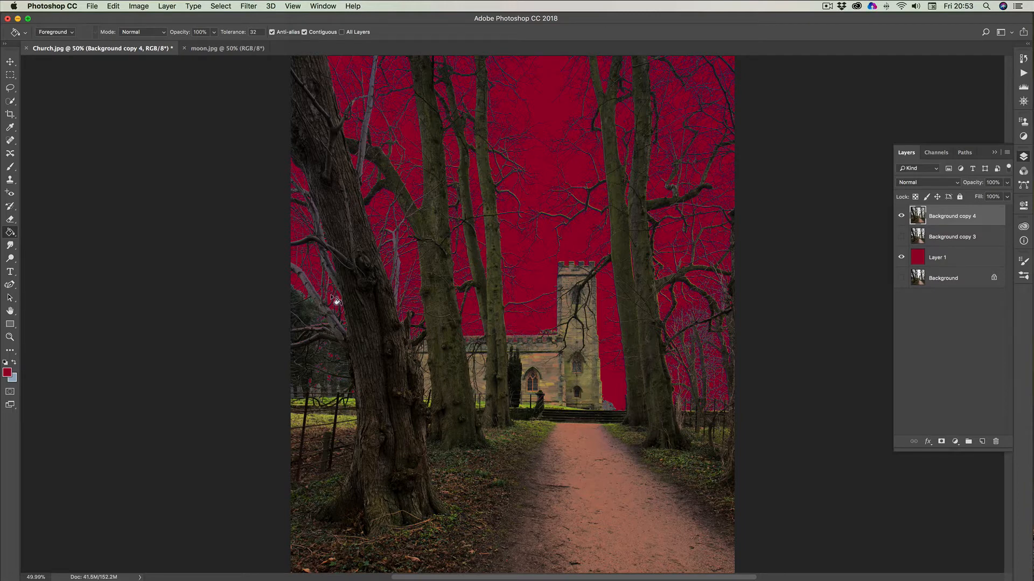
pyautogui.click(170, 7)
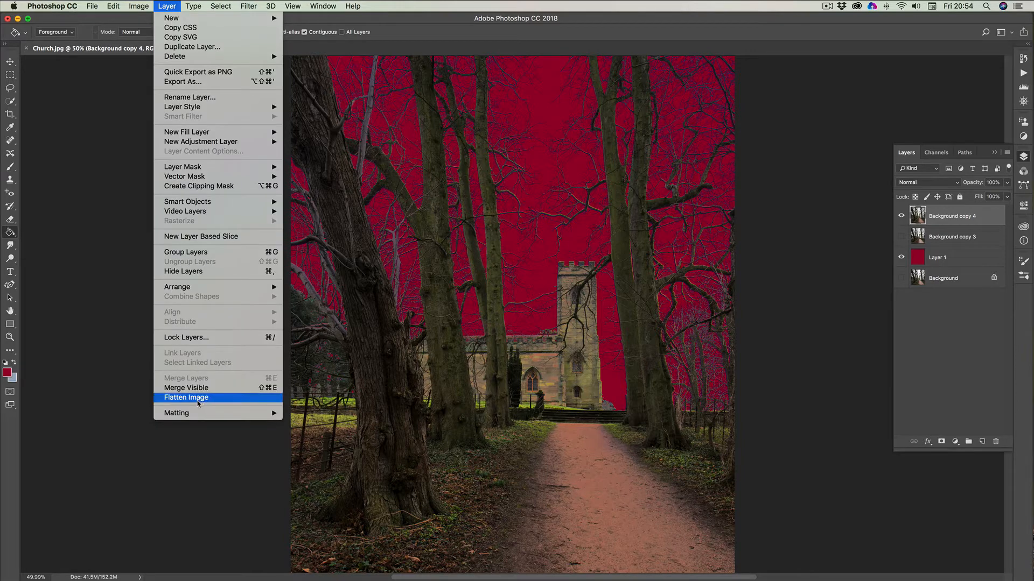
pyautogui.moveTo(186, 415)
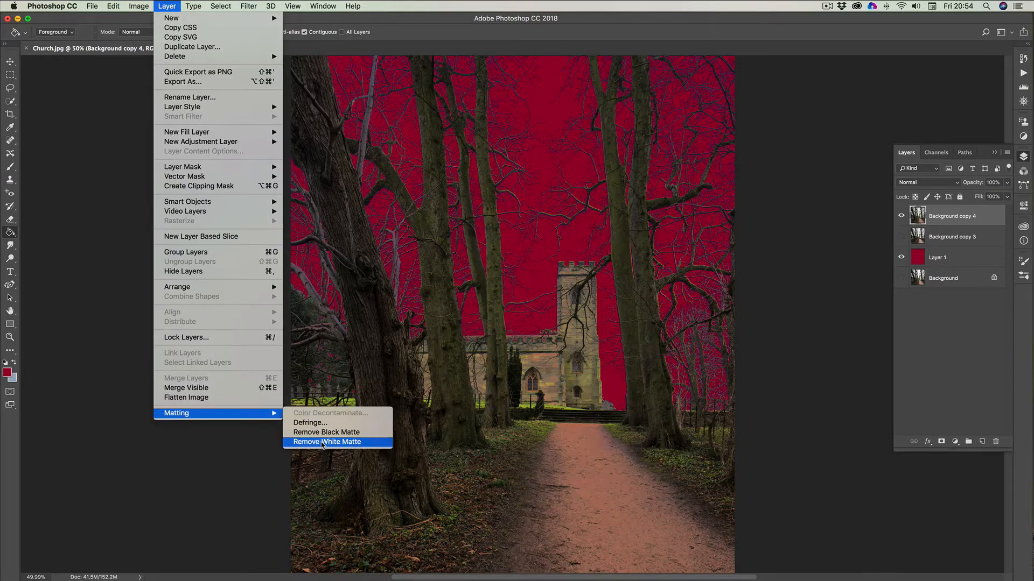
pyautogui.click(323, 442)
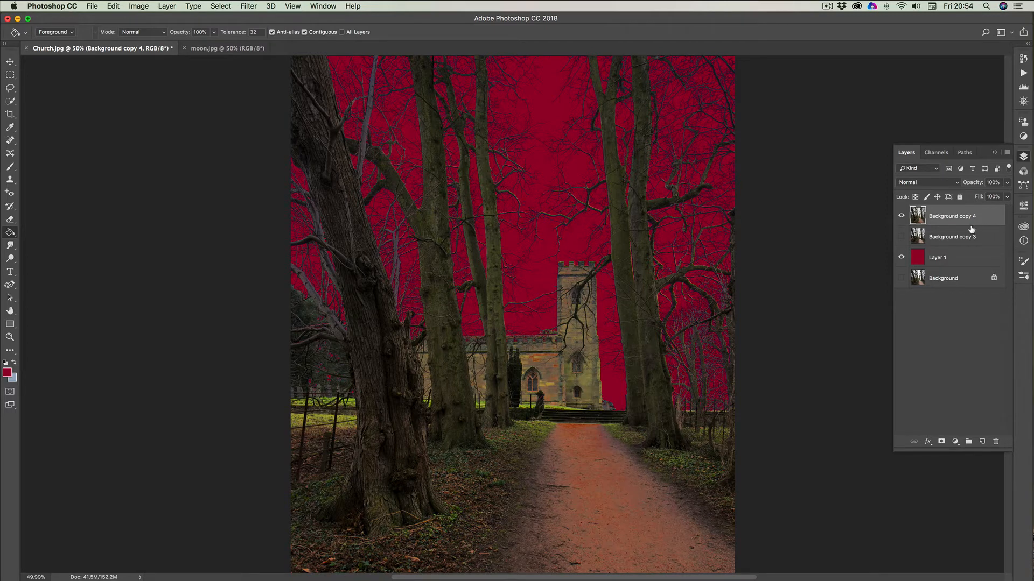
# Toggle the visibility of Background copy 4 and Background copy 3 to compare the branch edges and the ground colours
pyautogui.click(901, 216)
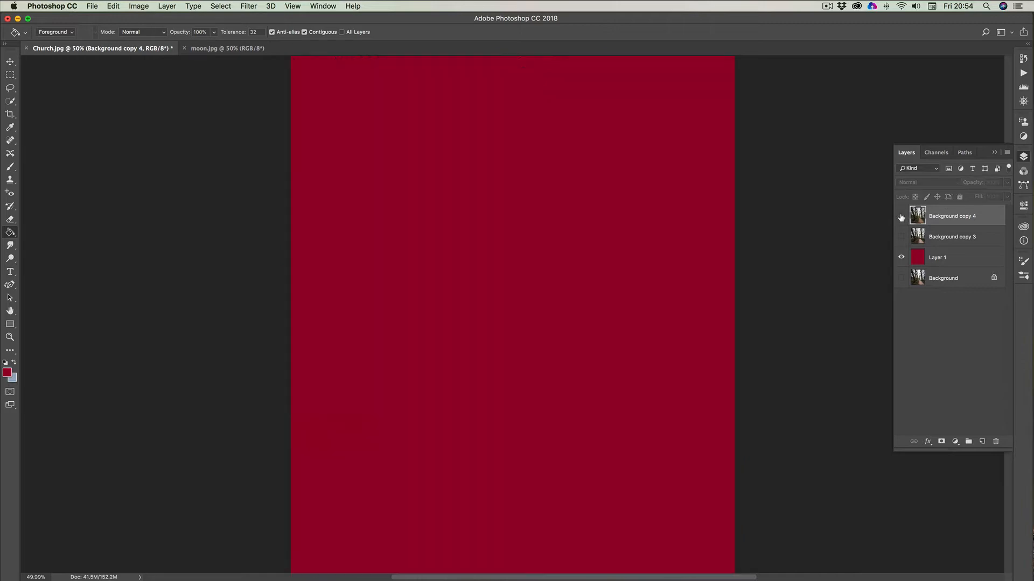
pyautogui.click(900, 216)
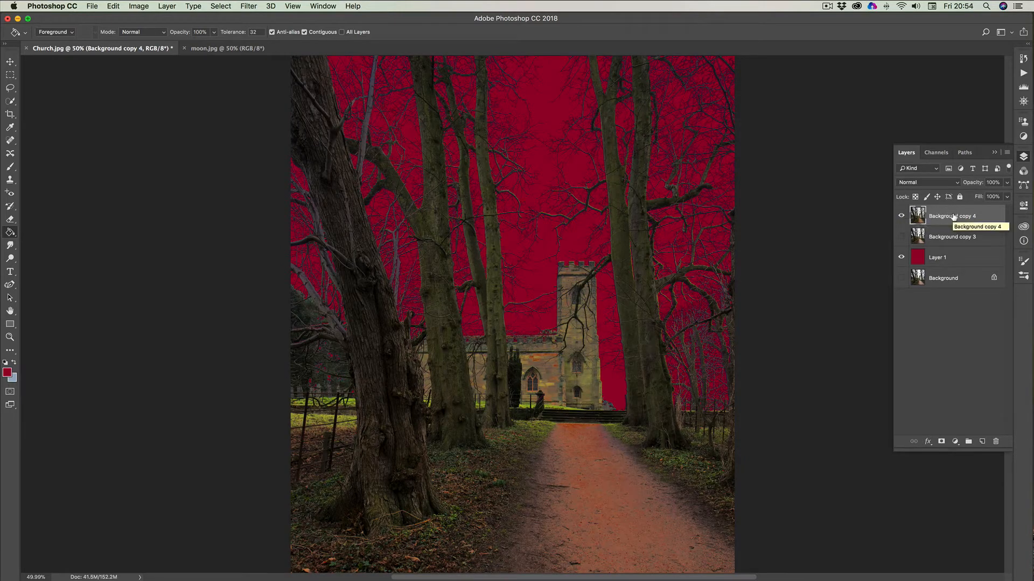
pyautogui.click(938, 237)
pyautogui.click(935, 220)
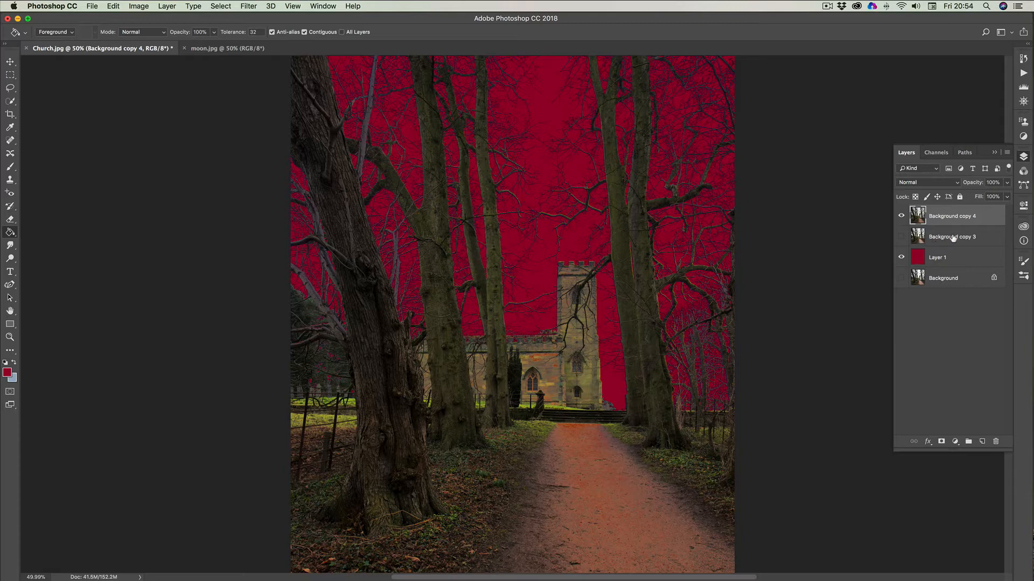
pyautogui.click(901, 237)
pyautogui.click(901, 237)
pyautogui.click(901, 238)
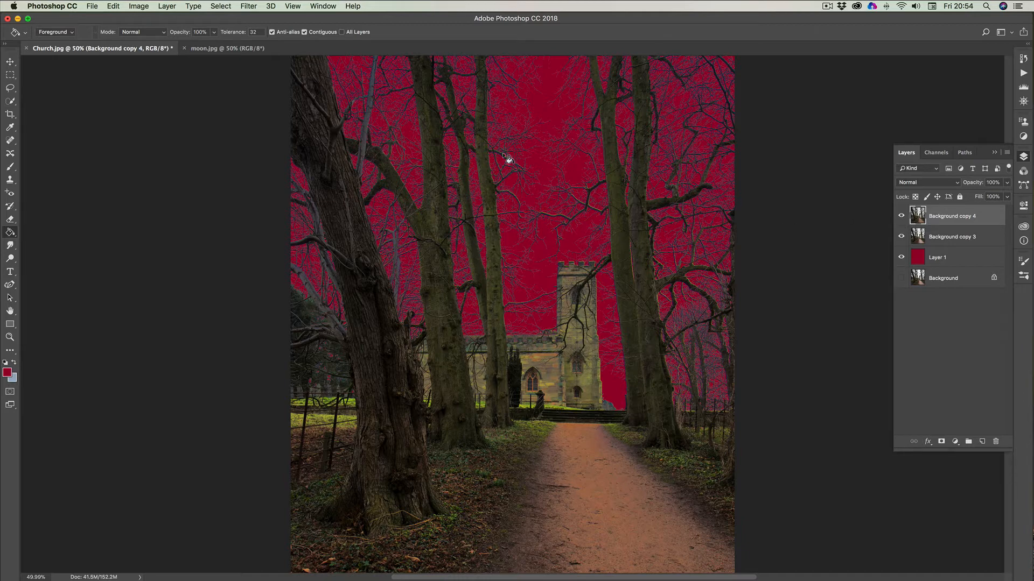
pyautogui.click(901, 238)
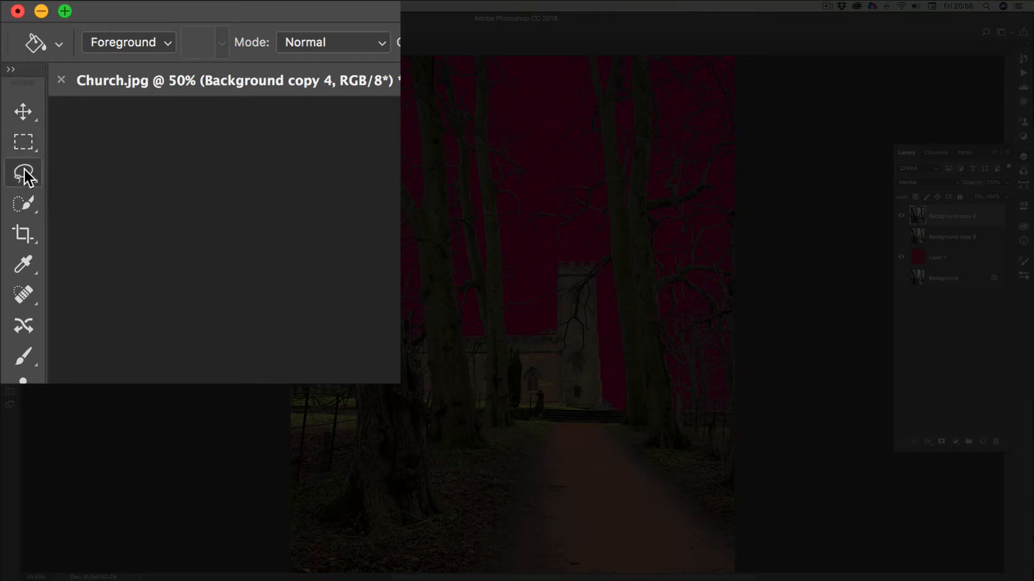
# Select the church, tower and whole foreground below the skyline with the Polygonal Lasso tool
pyautogui.click(10, 88)
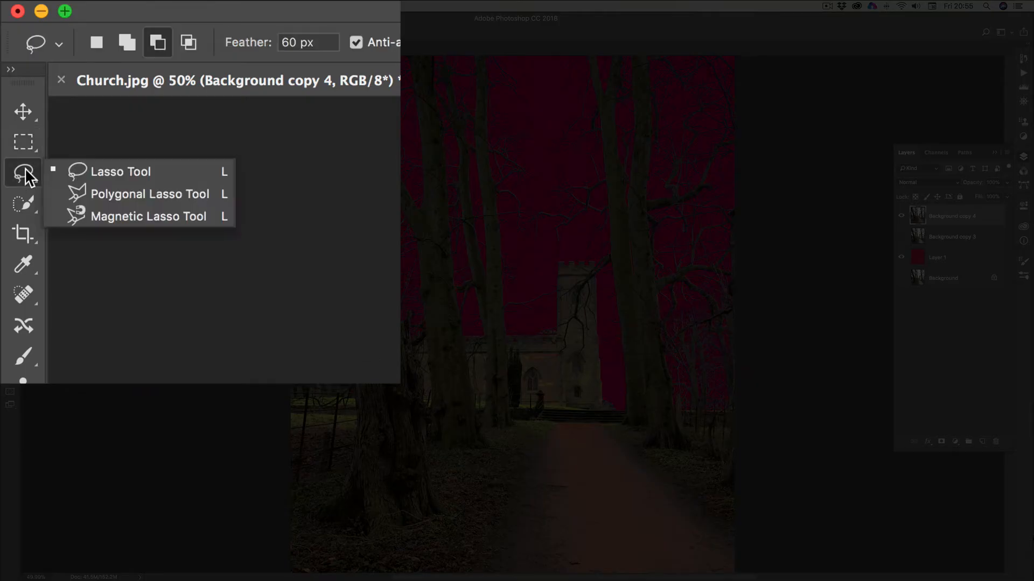
pyautogui.click(127, 195)
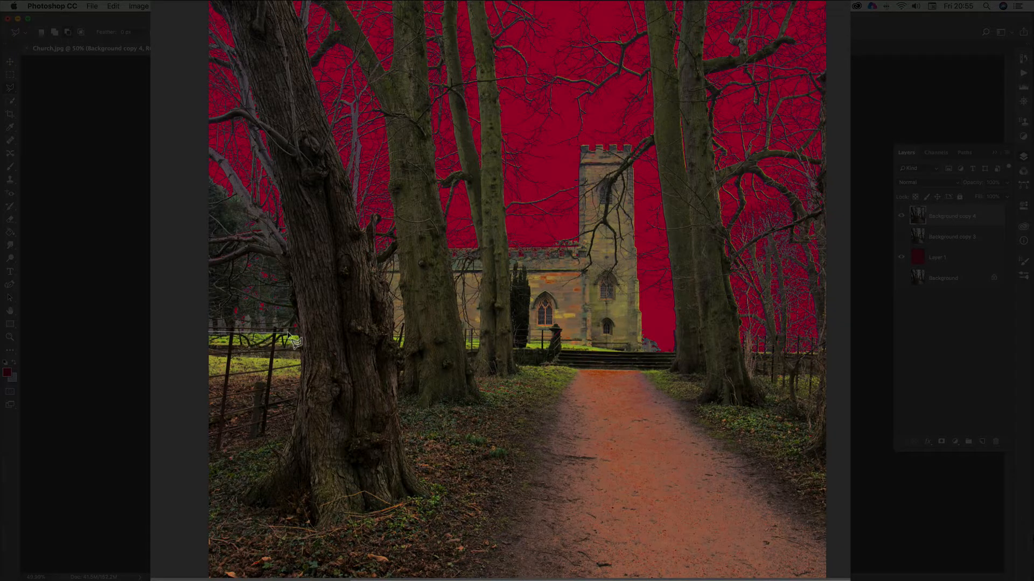
pyautogui.click(306, 334)
pyautogui.click(391, 257)
pyautogui.click(446, 250)
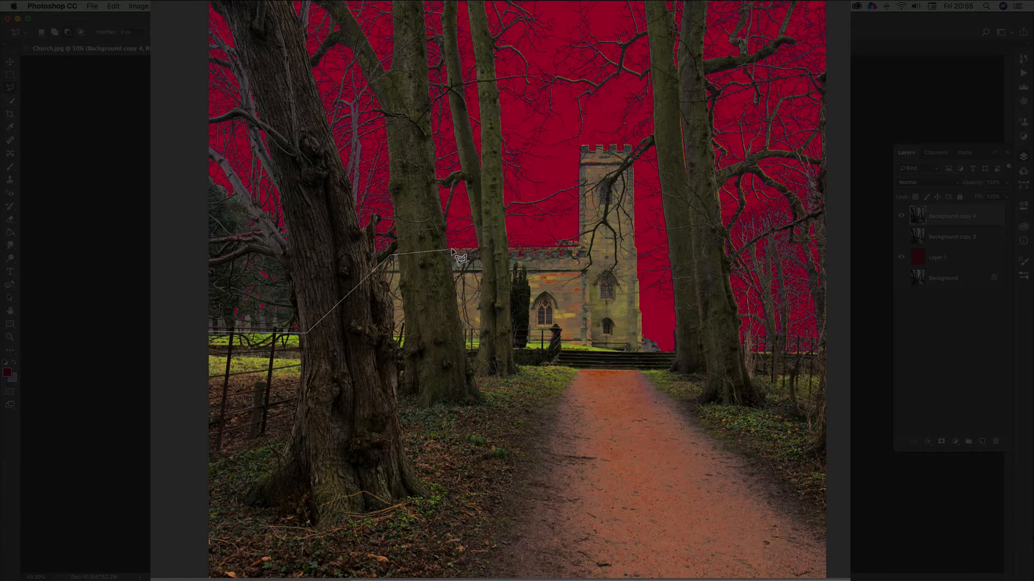
pyautogui.click(578, 248)
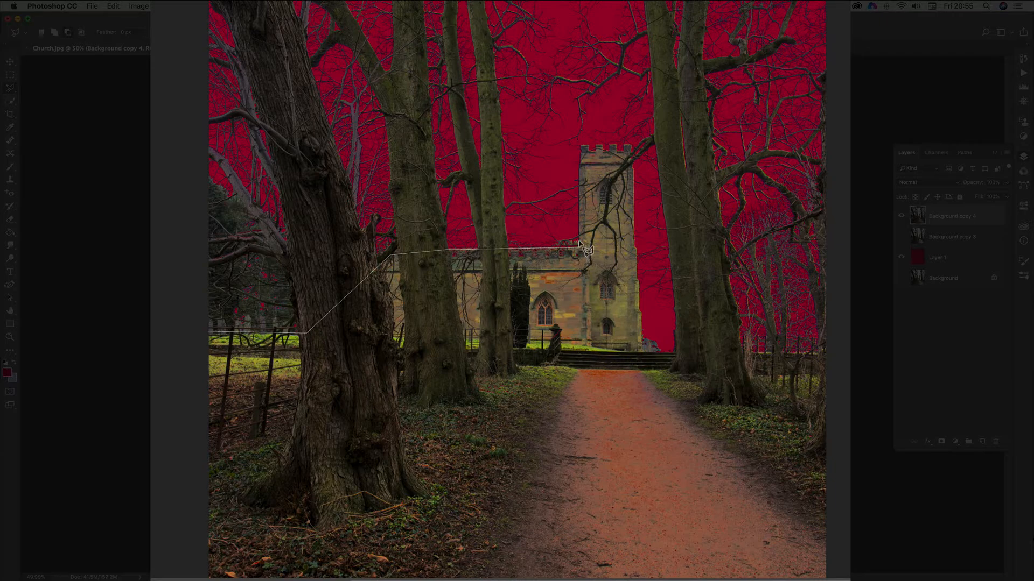
pyautogui.click(581, 146)
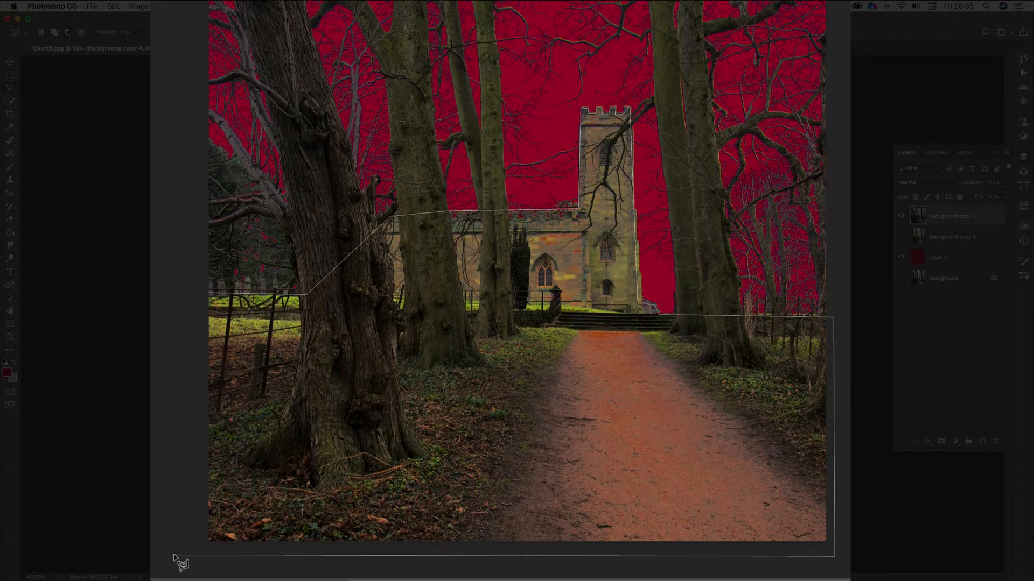
pyautogui.click(197, 296)
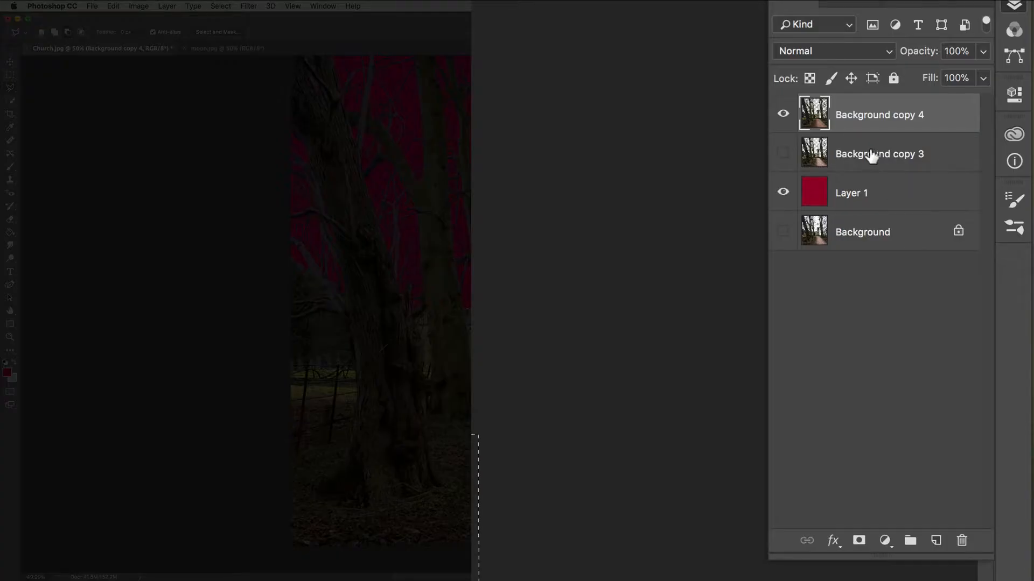
# Show Background copy 3 and add a layer mask to it from the church and foreground selection
pyautogui.click(872, 156)
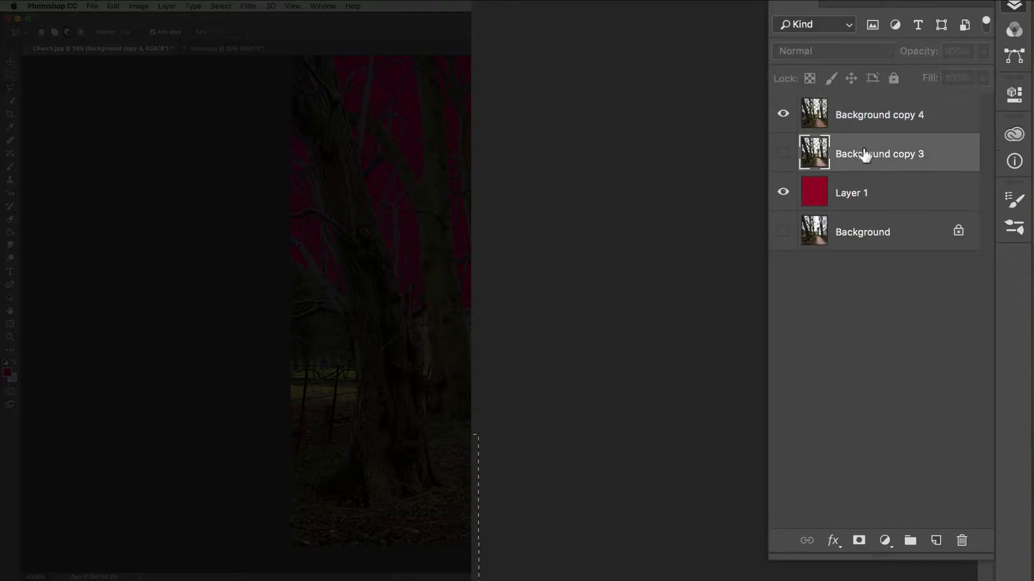
pyautogui.click(782, 154)
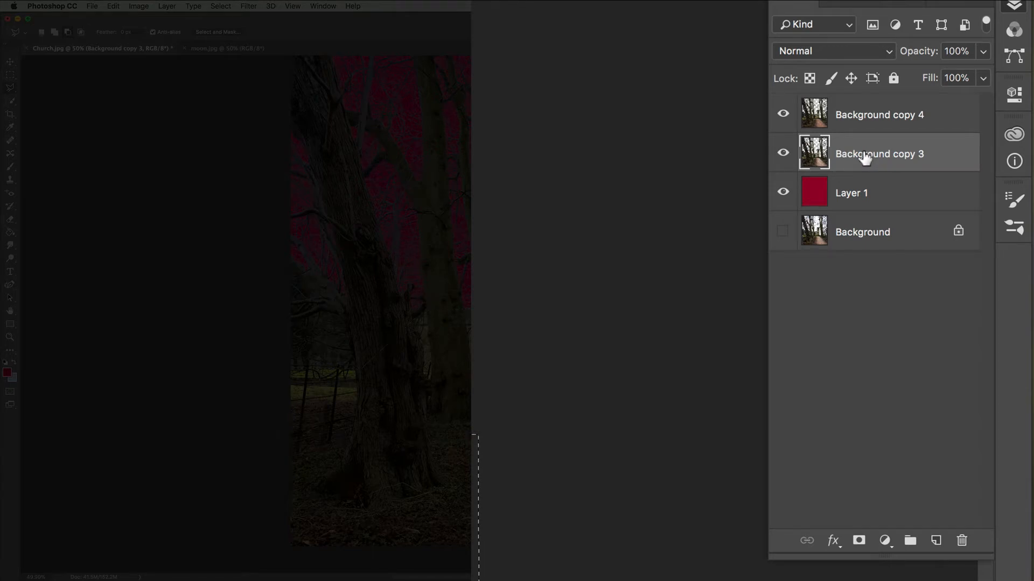
pyautogui.click(858, 541)
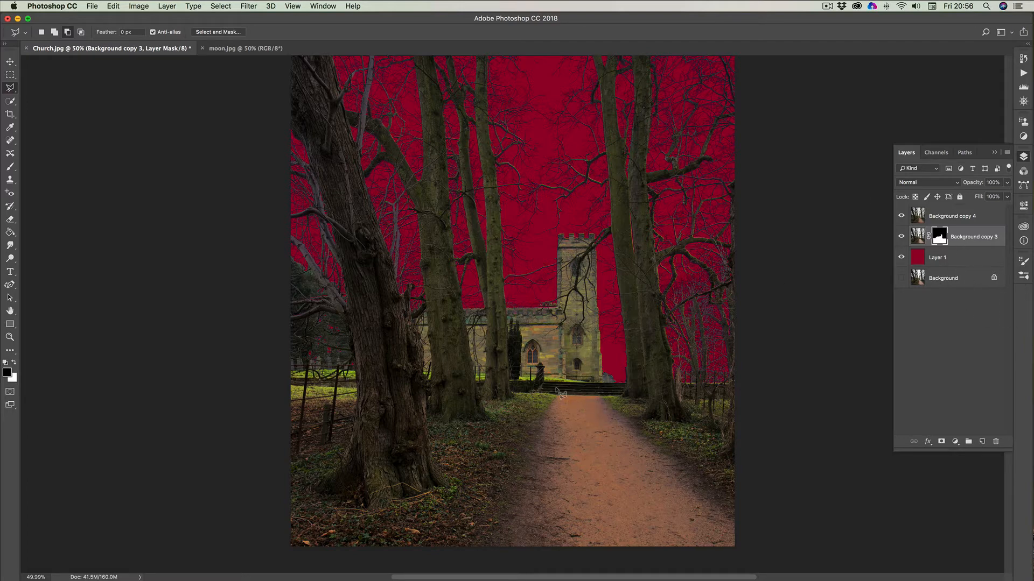
# Duplicate the masked Background copy 3 layer twice, keeping the default names Background copy 5 and Background copy 6
pyautogui.rightClick(968, 238)
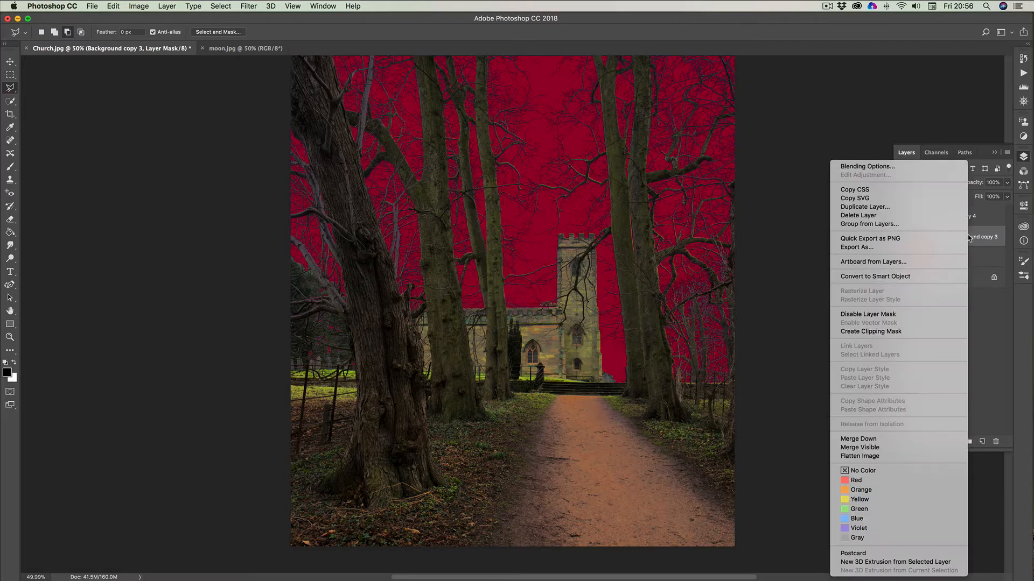
pyautogui.click(863, 208)
pyautogui.click(614, 252)
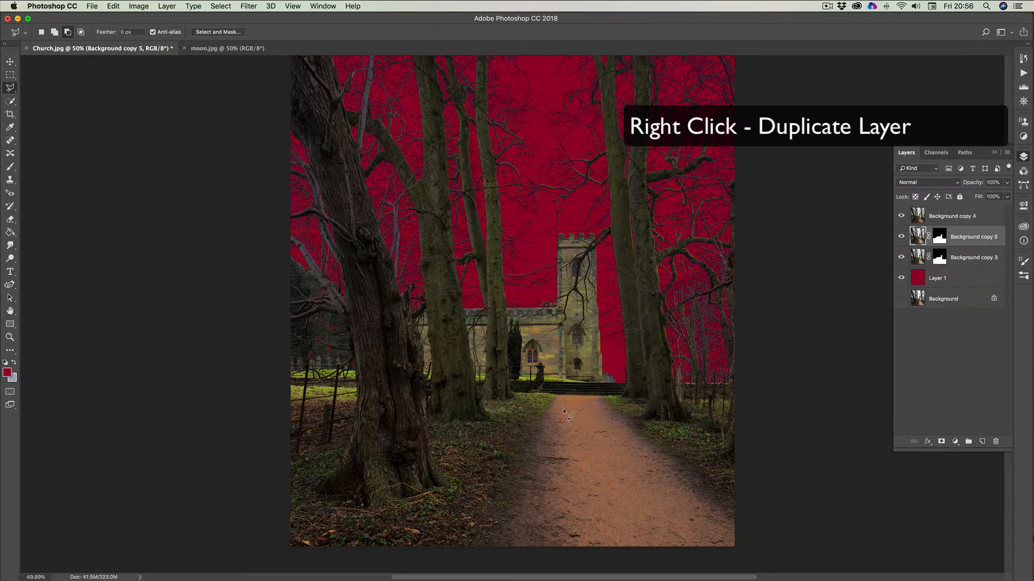
pyautogui.rightClick(966, 238)
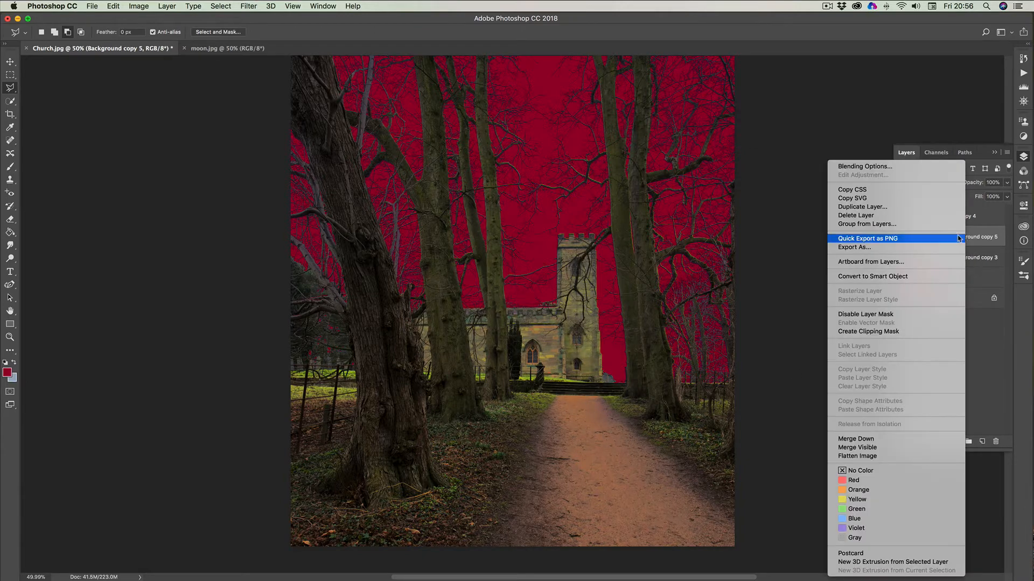
pyautogui.click(888, 207)
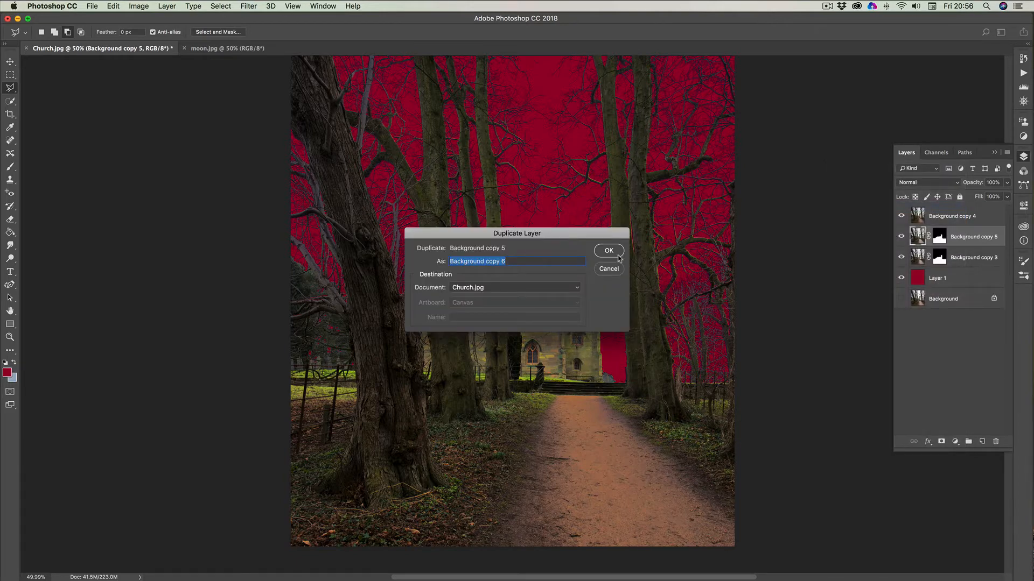
pyautogui.click(617, 254)
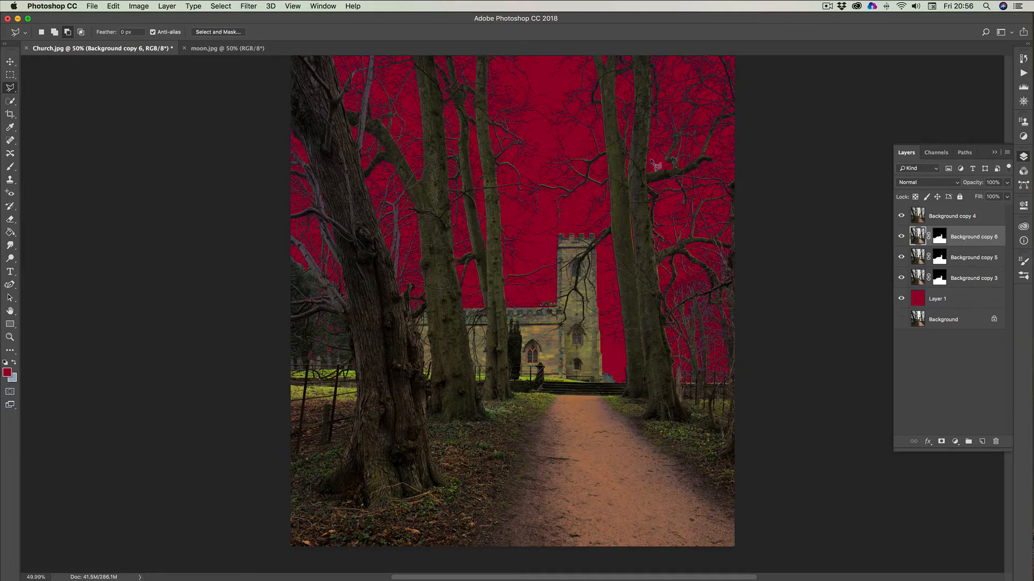
# Merge Background copy 4 with the three masked layers Background copy 6, Background copy 5 and Background copy 3
pyautogui.keyDown('shift'); pyautogui.click(974, 280); pyautogui.keyUp('shift')
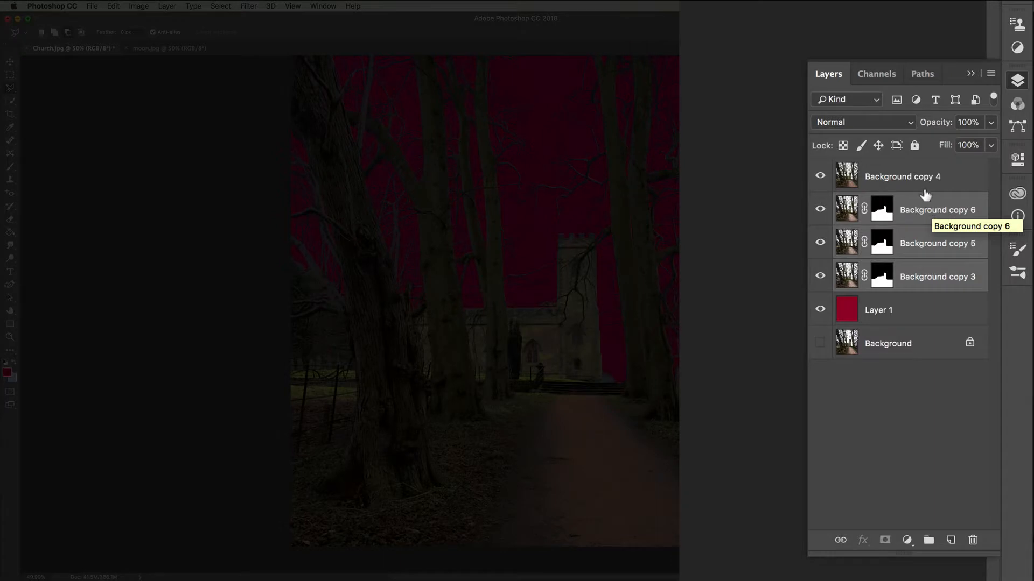
pyautogui.click(919, 176)
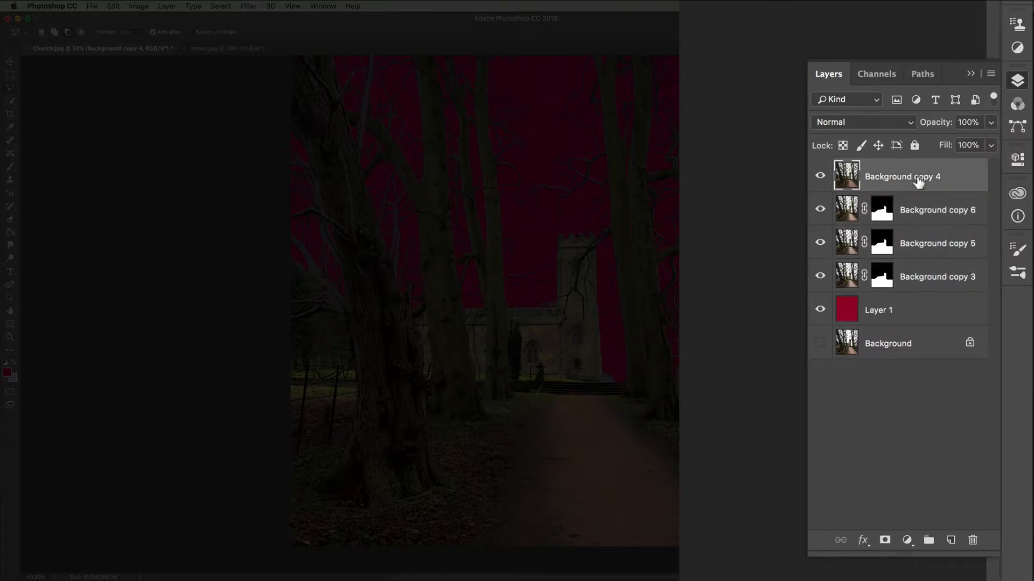
pyautogui.keyDown('shift'); pyautogui.click(934, 279); pyautogui.keyUp('shift')
pyautogui.rightClick(931, 278)
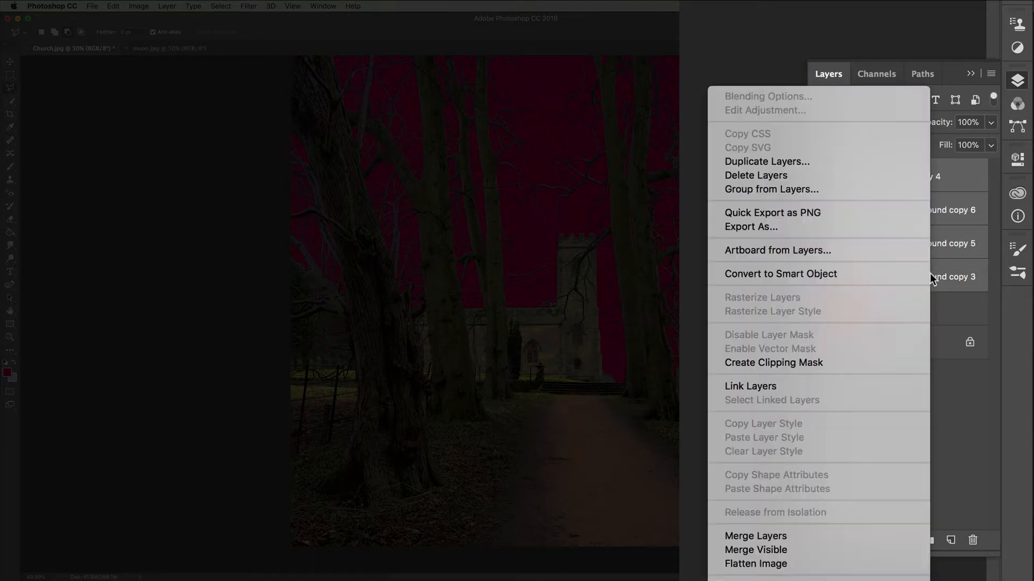
pyautogui.click(756, 536)
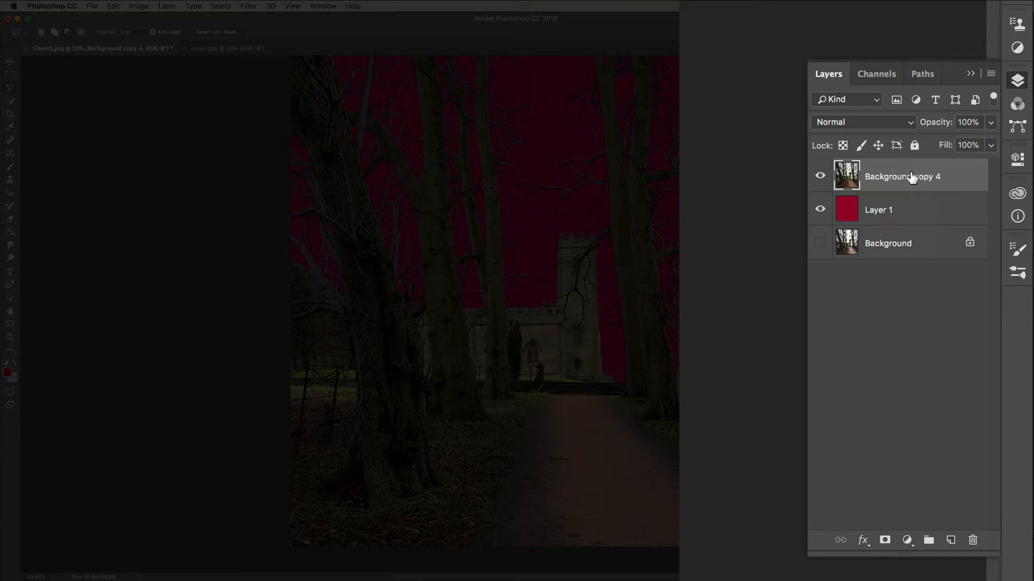
# Toggle the visibility of Layer 1 to inspect the merged cutout with and without the red backdrop
pyautogui.click(820, 210)
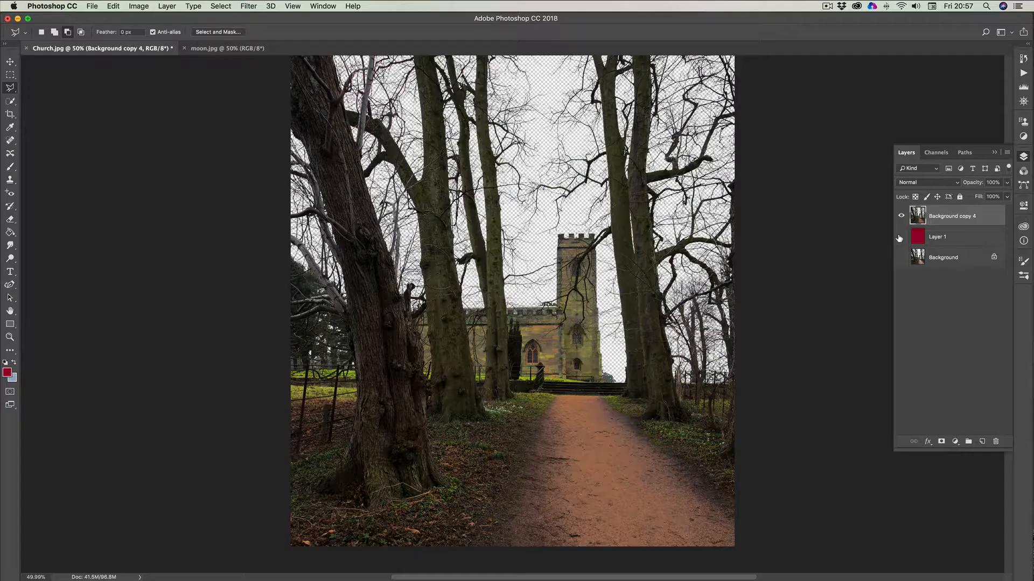
pyautogui.click(820, 210)
pyautogui.click(900, 237)
pyautogui.click(901, 237)
pyautogui.click(902, 237)
# Show Layer 1 and fill it with black using the Paint Bucket tool
pyautogui.click(913, 242)
pyautogui.click(902, 237)
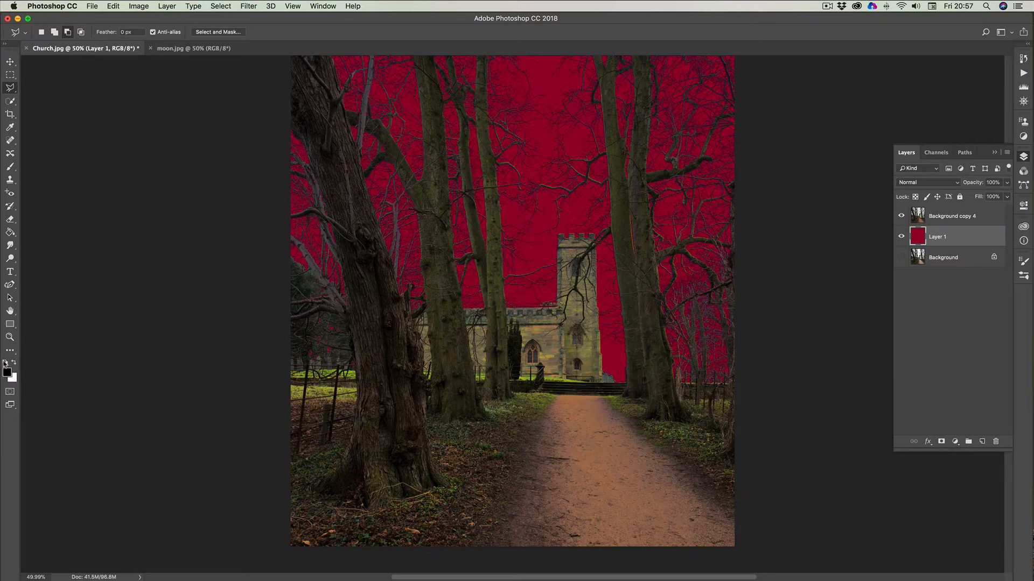
pyautogui.click(10, 232)
pyautogui.click(520, 225)
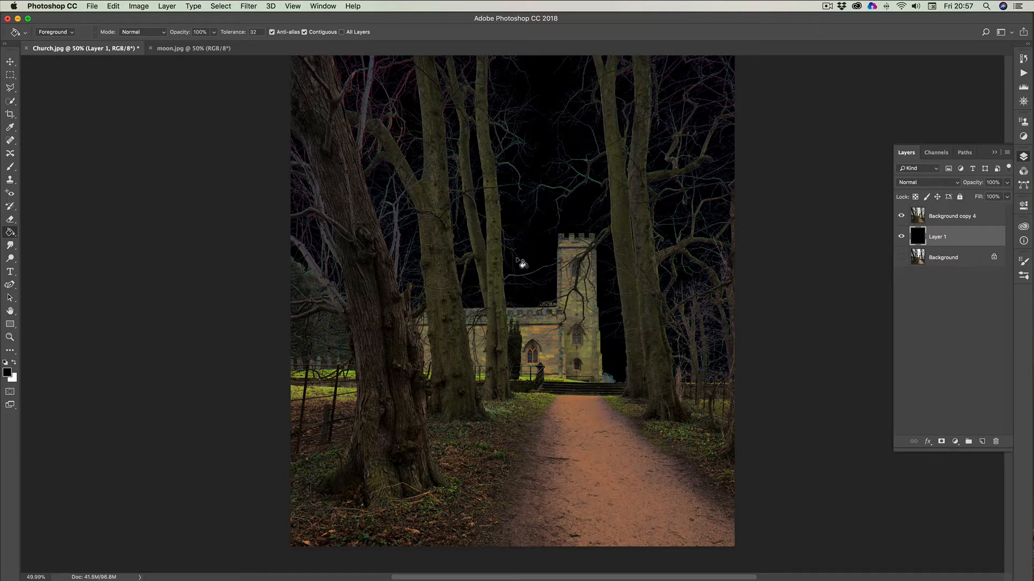
# Examine the colour fringes along the branches and trunks against the black backdrop, up to about 585% magnification
pyautogui.scroll(3, 569, 259)
pyautogui.scroll(10, 570, 260)
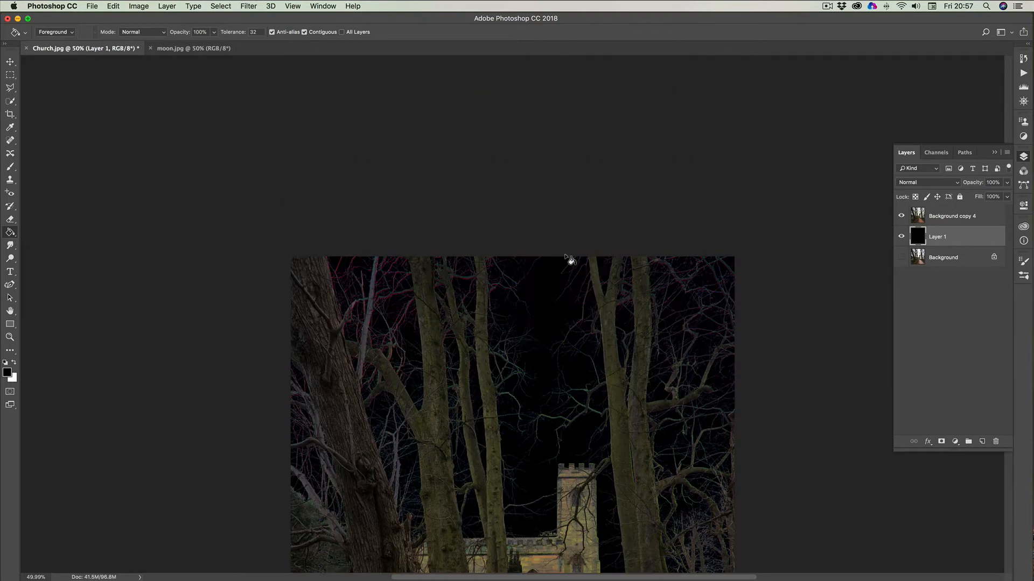
pyautogui.scroll(-7, 569, 261)
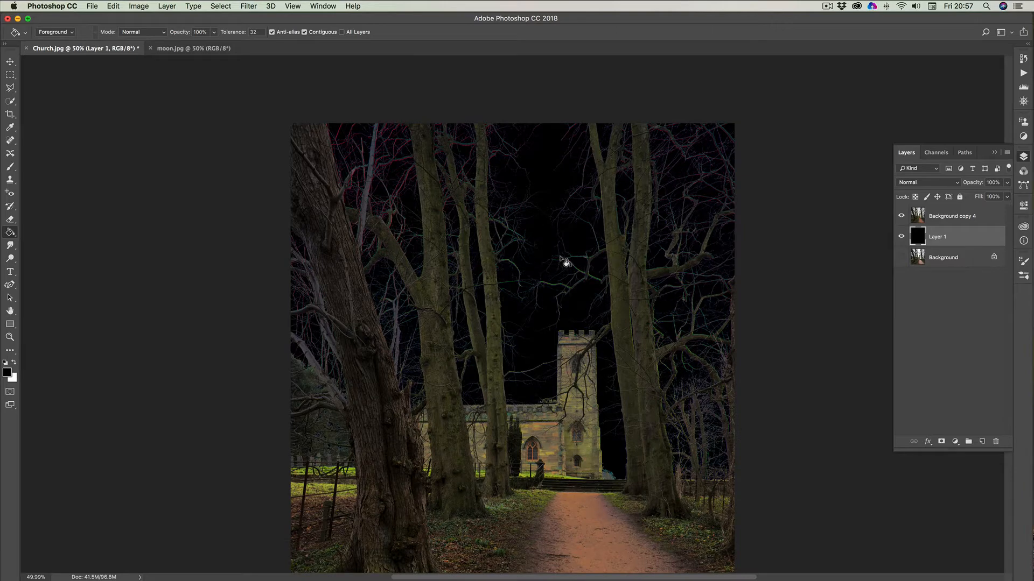
pyautogui.scroll(-1, 566, 262)
pyautogui.scroll(5, 563, 260)
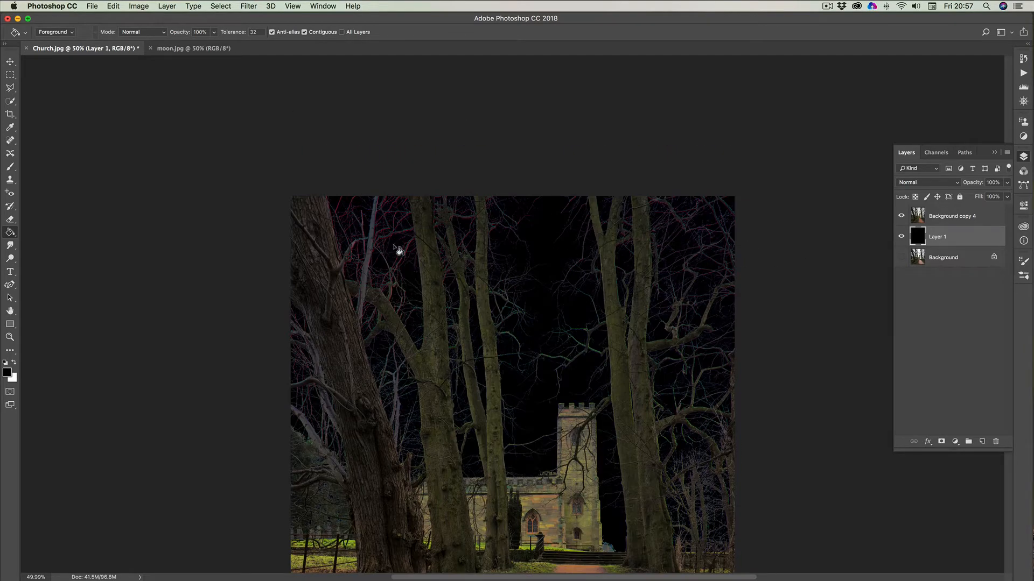
pyautogui.click(9, 337)
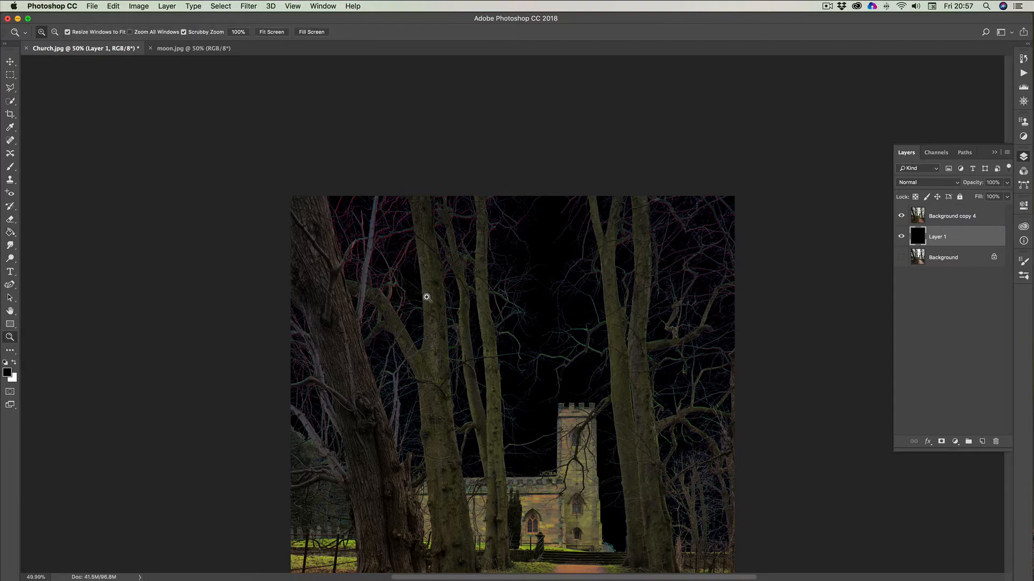
pyautogui.moveTo(401, 261); pyautogui.dragTo(460, 273)
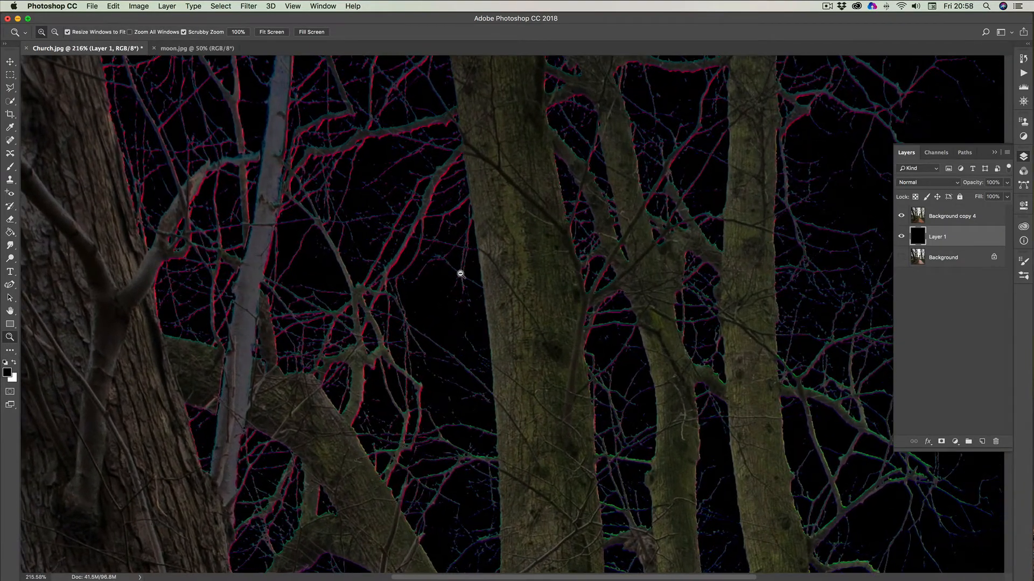
pyautogui.scroll(-10, 565, 262)
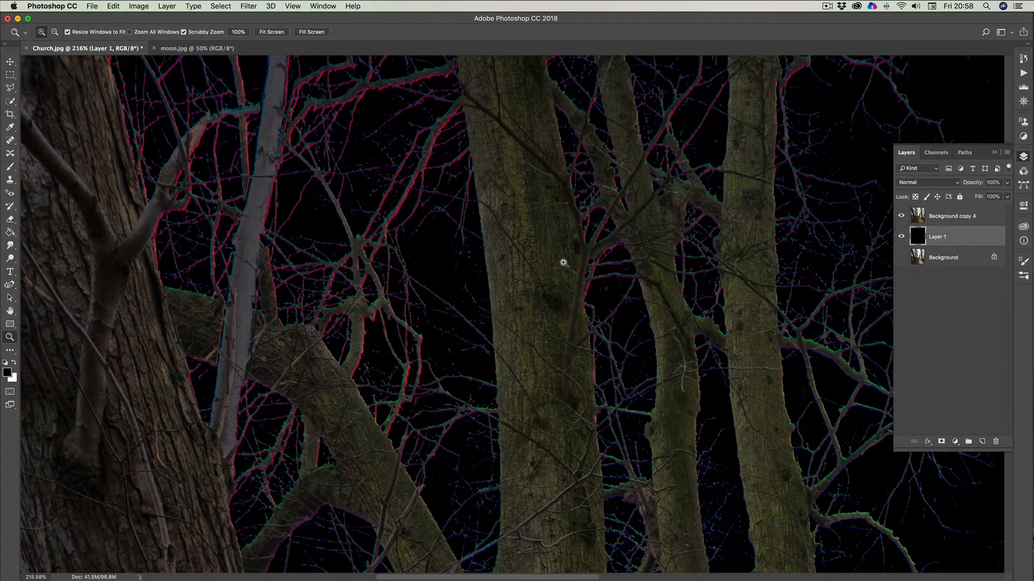
pyautogui.scroll(7, 558, 264)
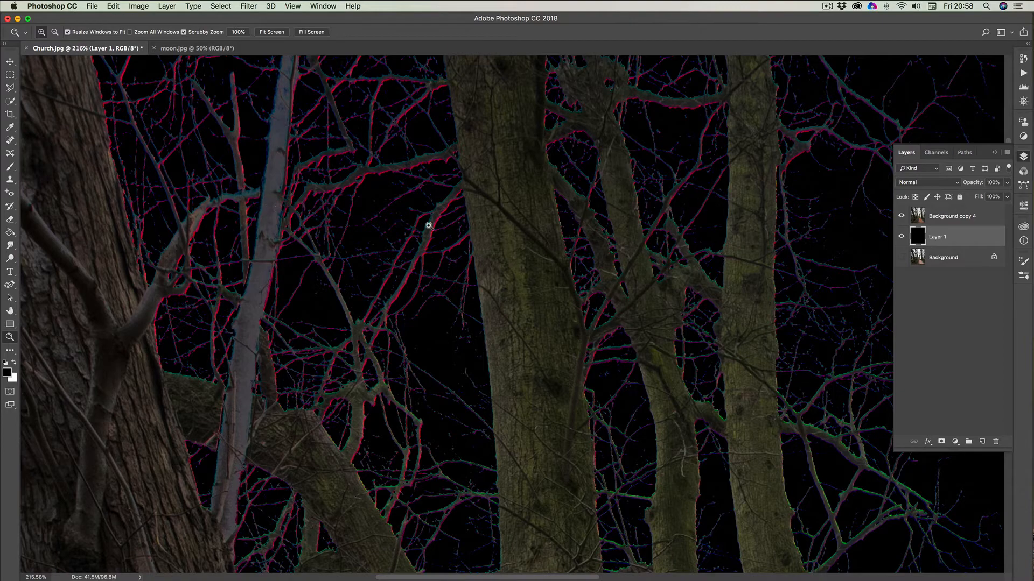
pyautogui.moveTo(334, 196); pyautogui.dragTo(377, 210)
pyautogui.scroll(2, 475, 221)
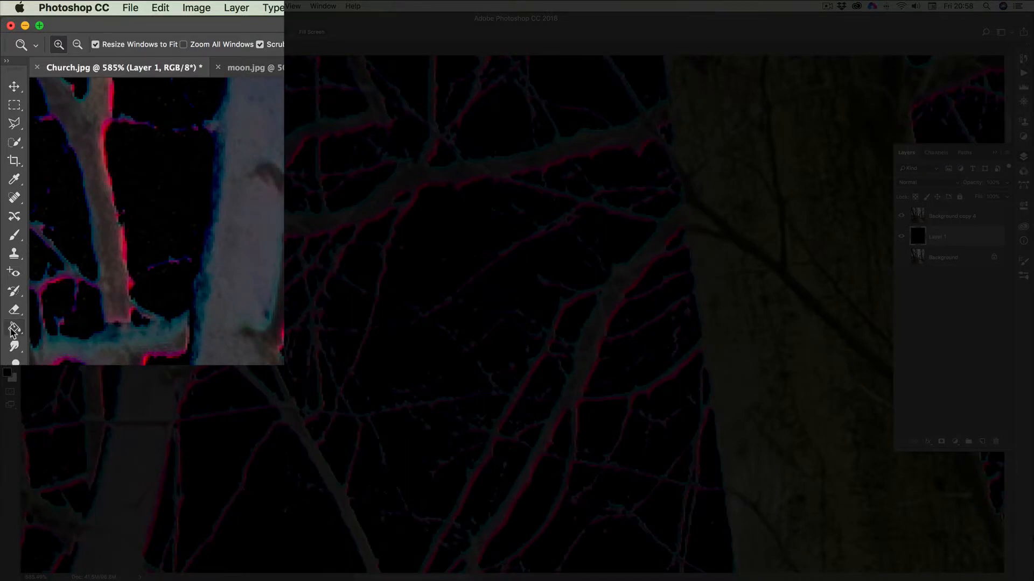
# Switch to the Magic Wand tool and set its tolerance to 5
pyautogui.click(16, 143)
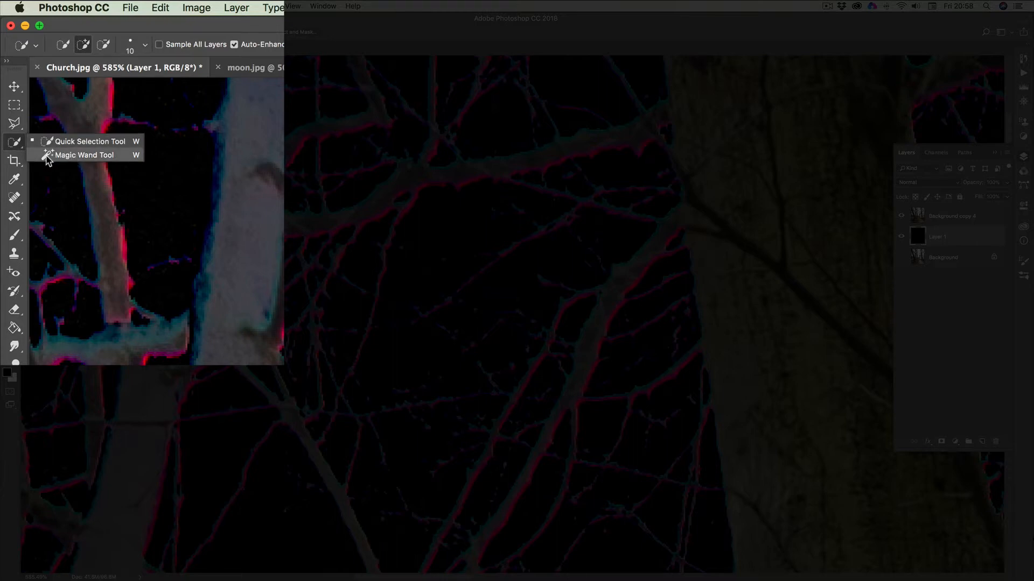
pyautogui.click(69, 156)
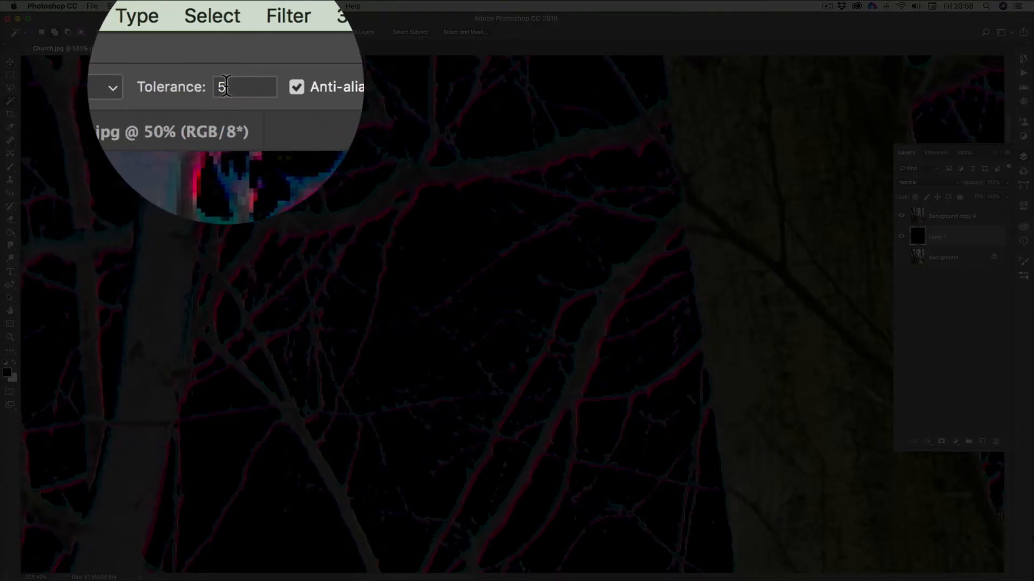
pyautogui.click(228, 86)
pyautogui.doubleClick(231, 86)
pyautogui.write('5')
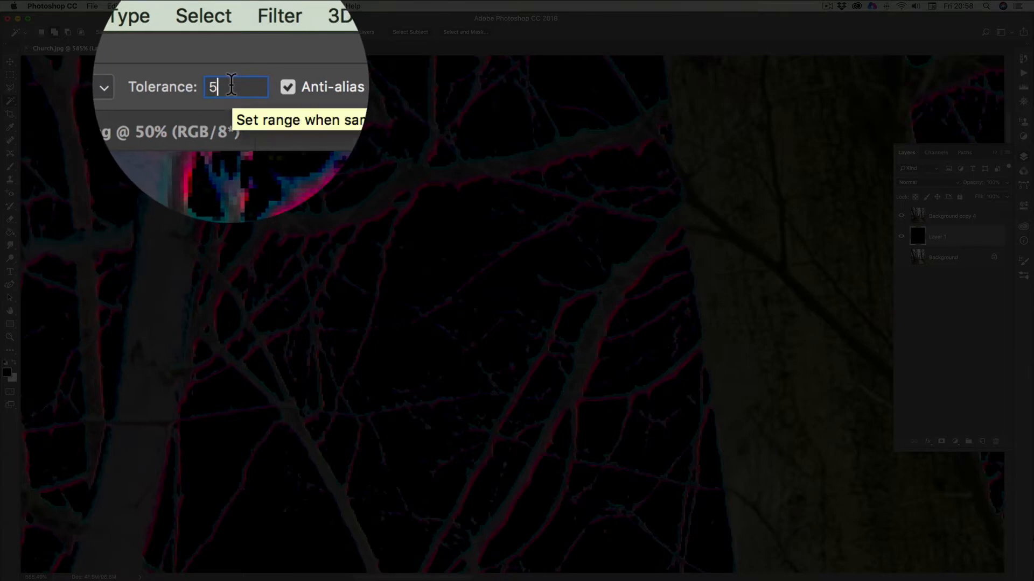
pyautogui.doubleClick(231, 86)
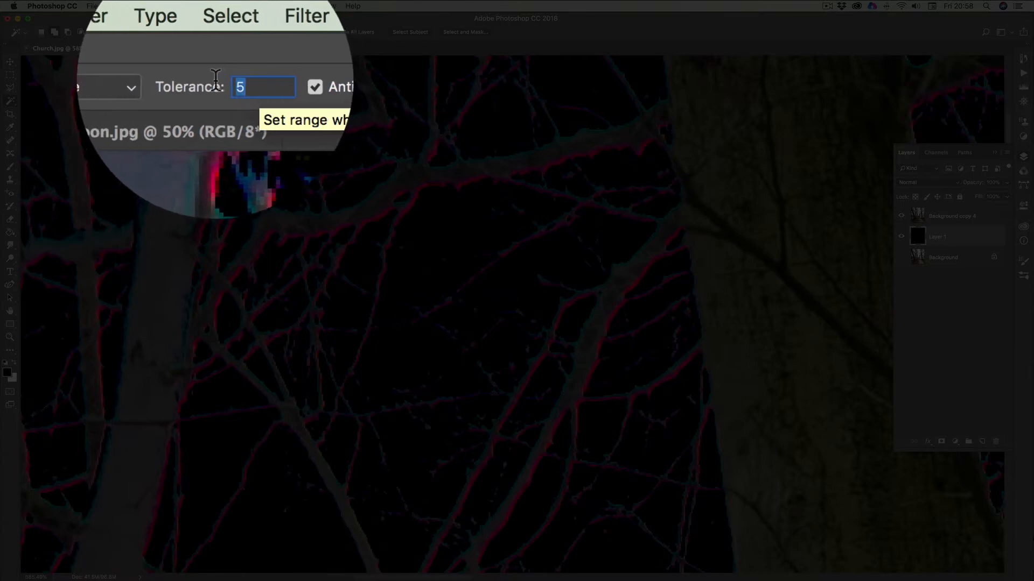
pyautogui.write('5')
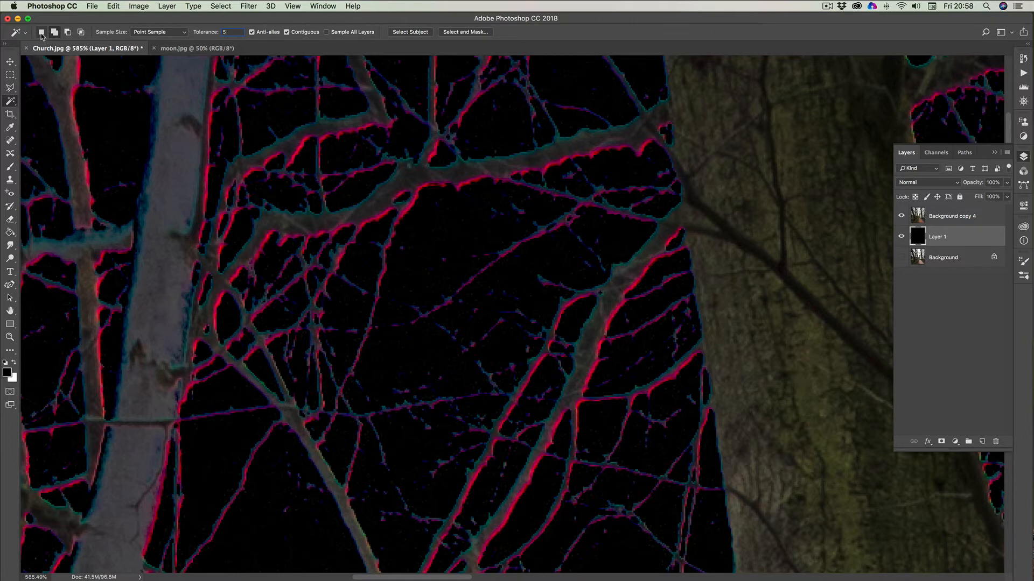
# Set the Magic Wand's selection mode to add to the selection
pyautogui.click(68, 33)
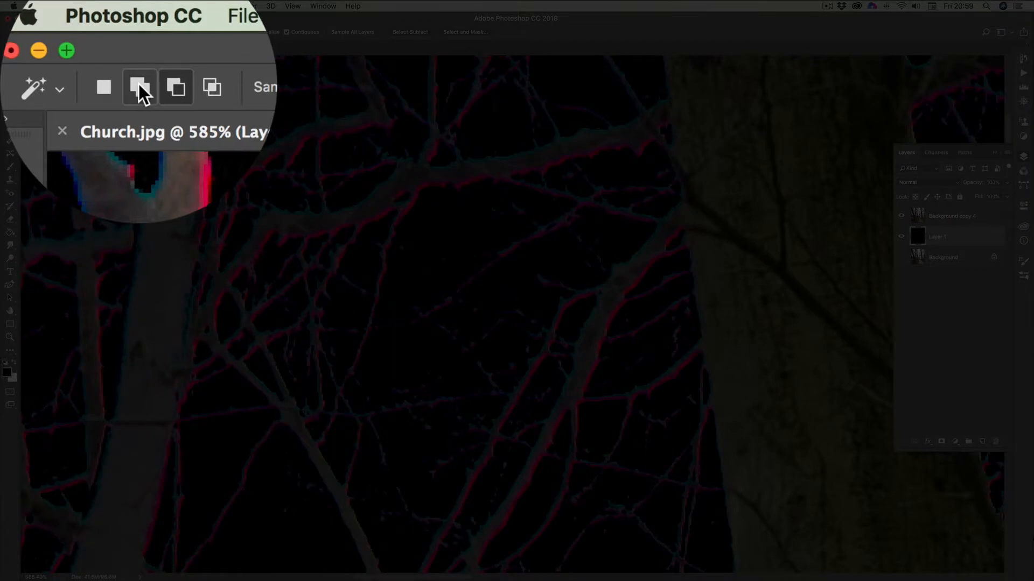
pyautogui.click(109, 85)
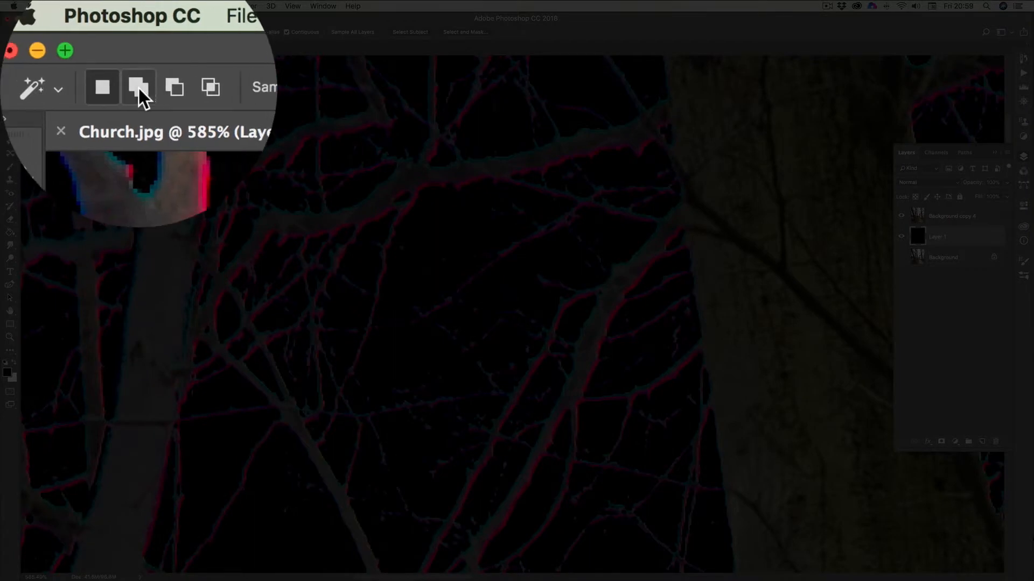
pyautogui.click(138, 89)
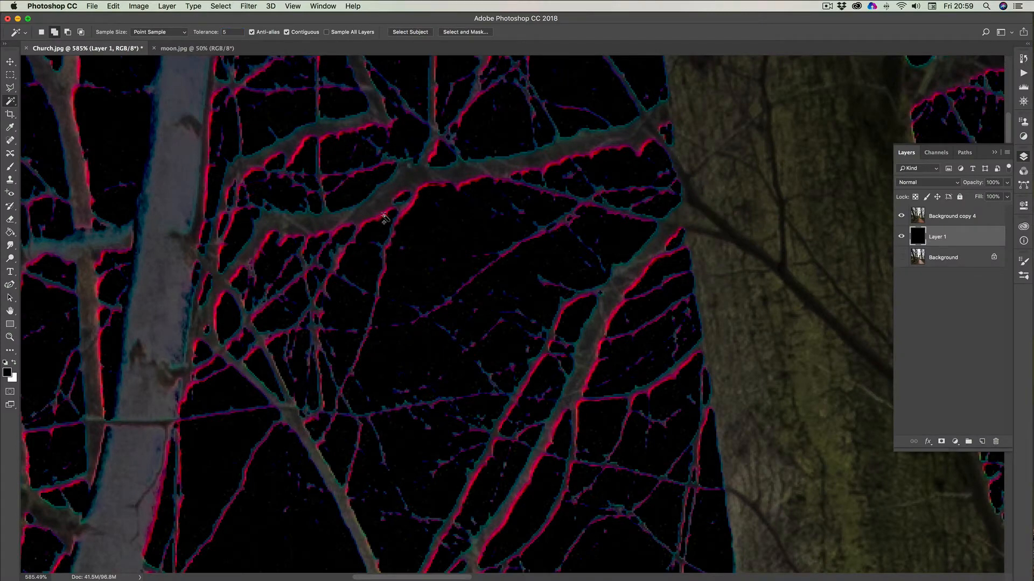
pyautogui.rightClick(385, 215)
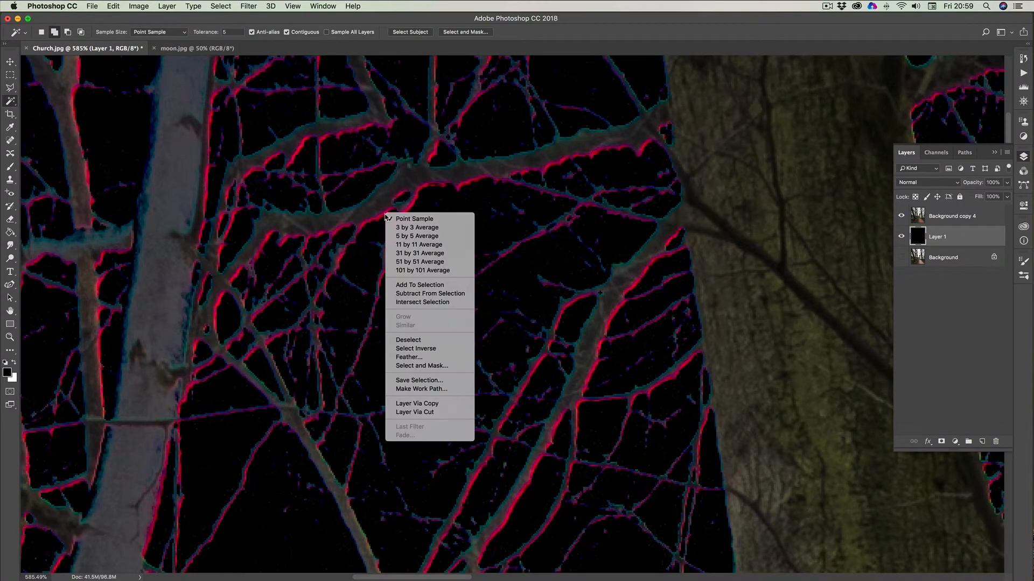
pyautogui.click(949, 233)
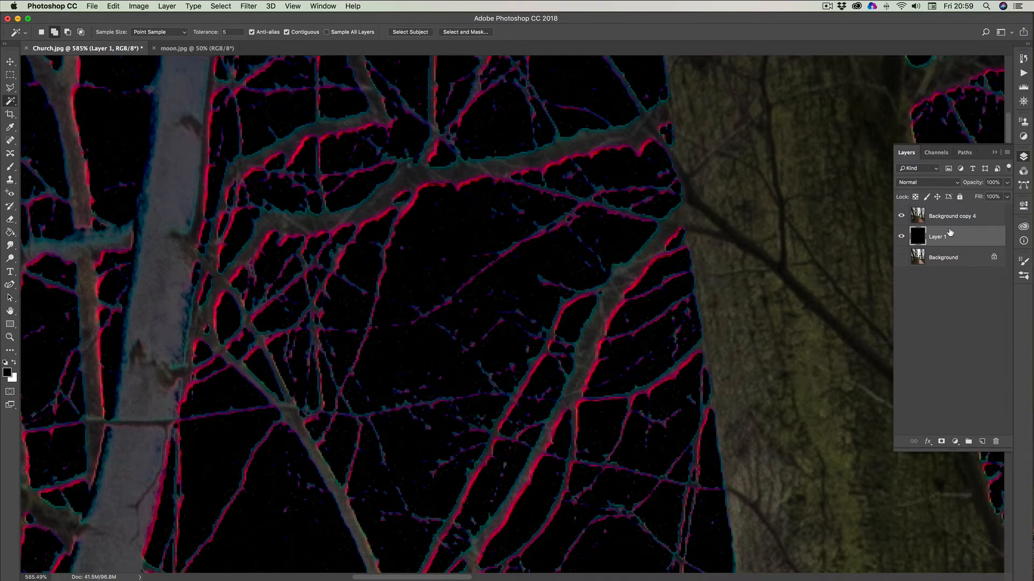
pyautogui.click(226, 8)
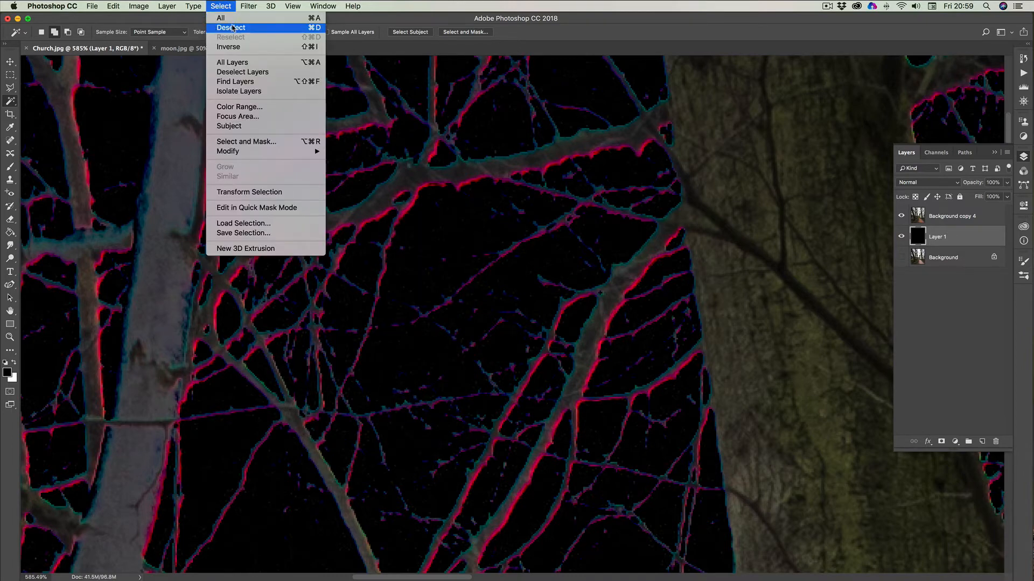
pyautogui.click(234, 27)
# On the Background copy 4 layer, select a red fringe with the Magic Wand and extend the selection to similar pixels
pyautogui.click(935, 218)
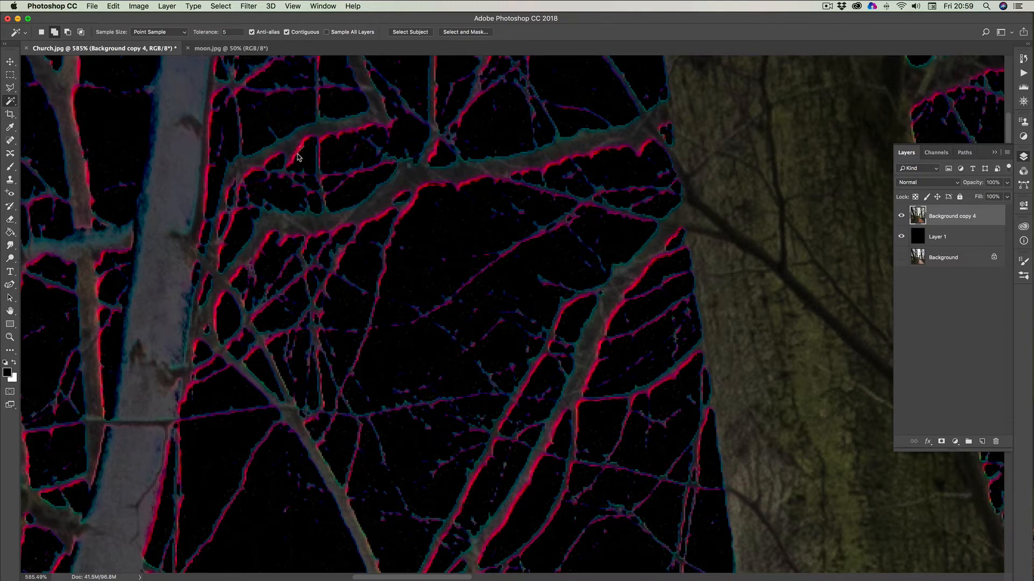
pyautogui.click(423, 190)
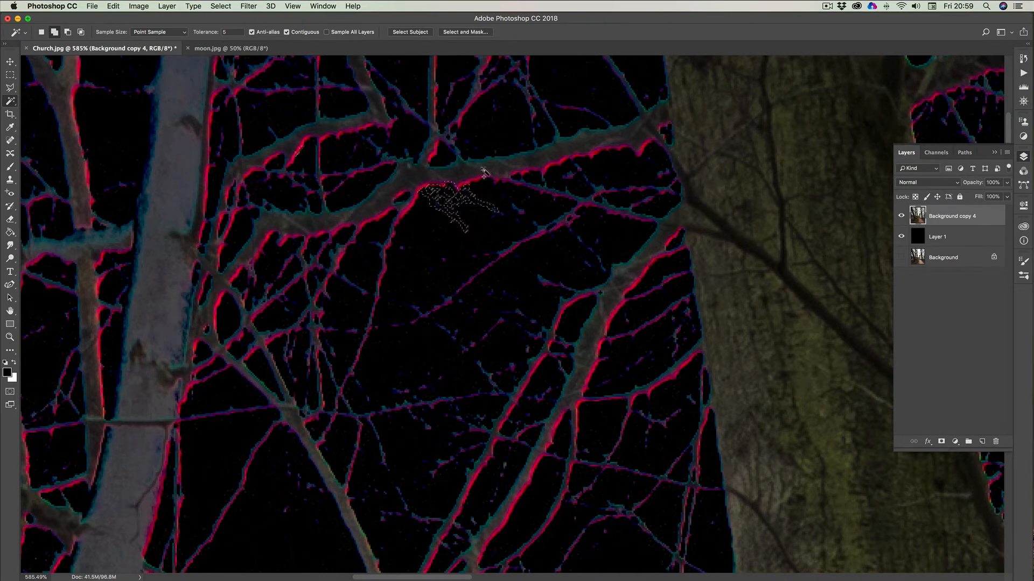
pyautogui.press('super+d')
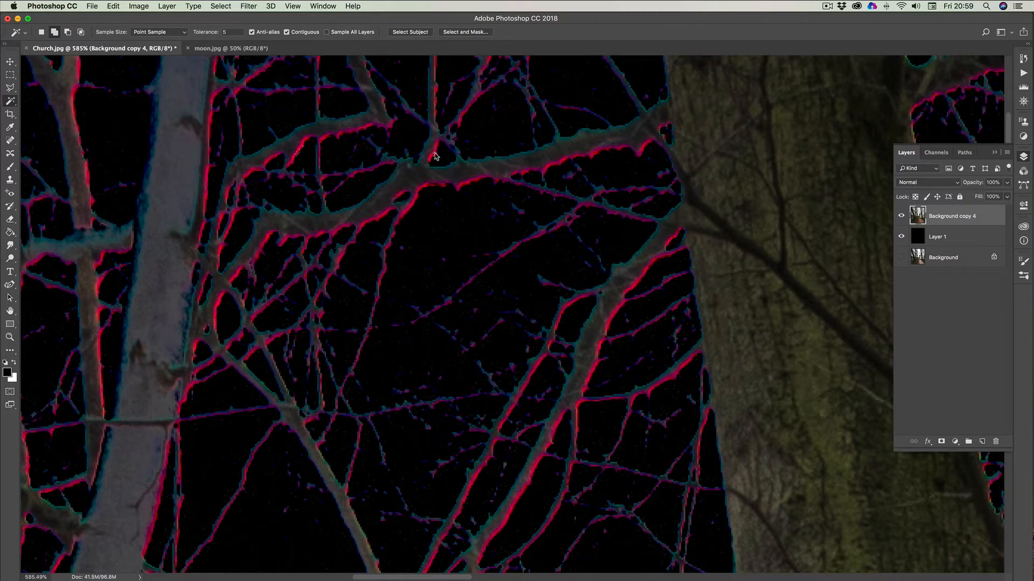
pyautogui.rightClick(462, 232)
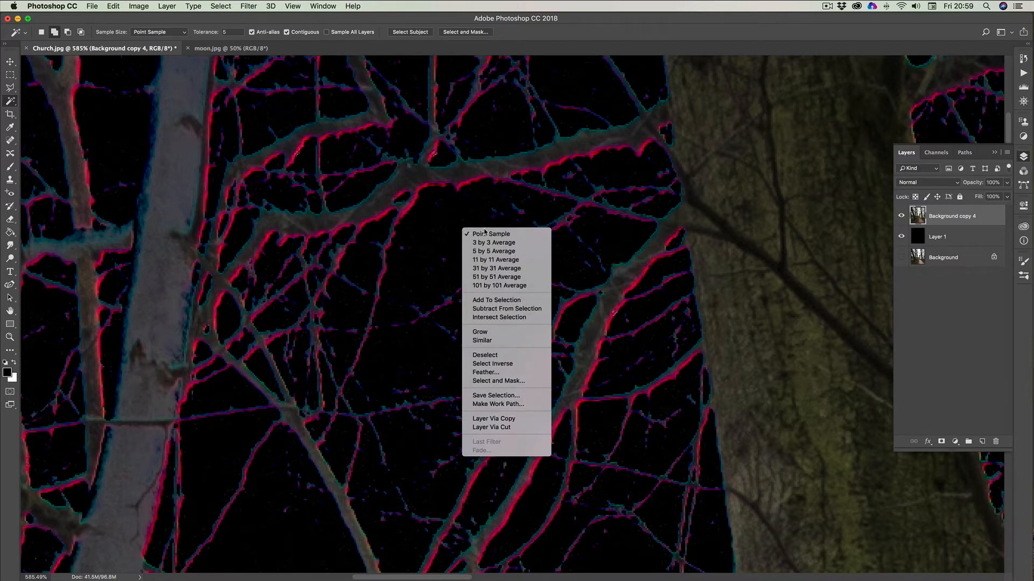
pyautogui.click(487, 340)
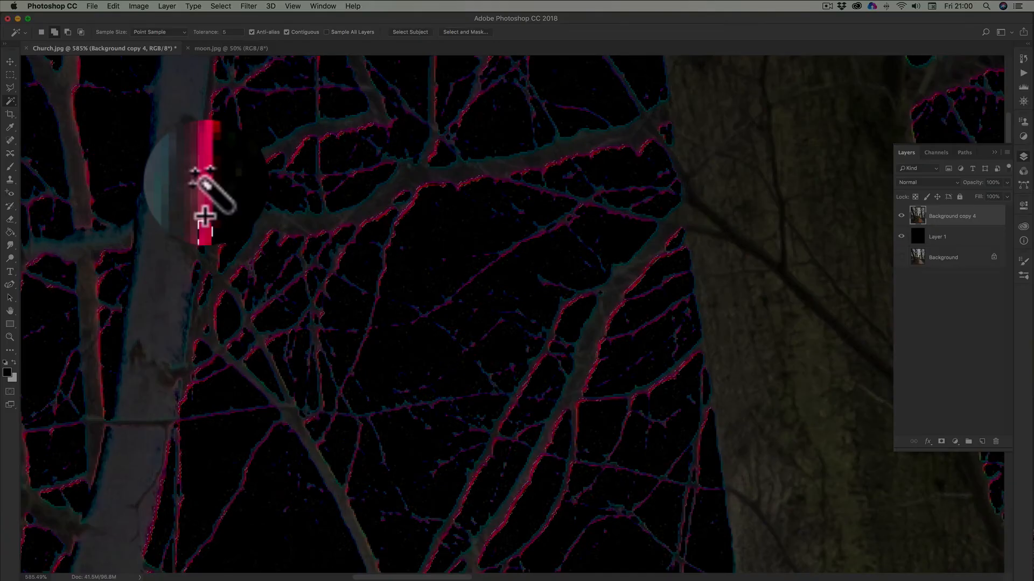
# Add the remaining red shades along the pale trunk's edge to the selection with the Magic Wand
pyautogui.click(205, 178)
pyautogui.click(205, 178)
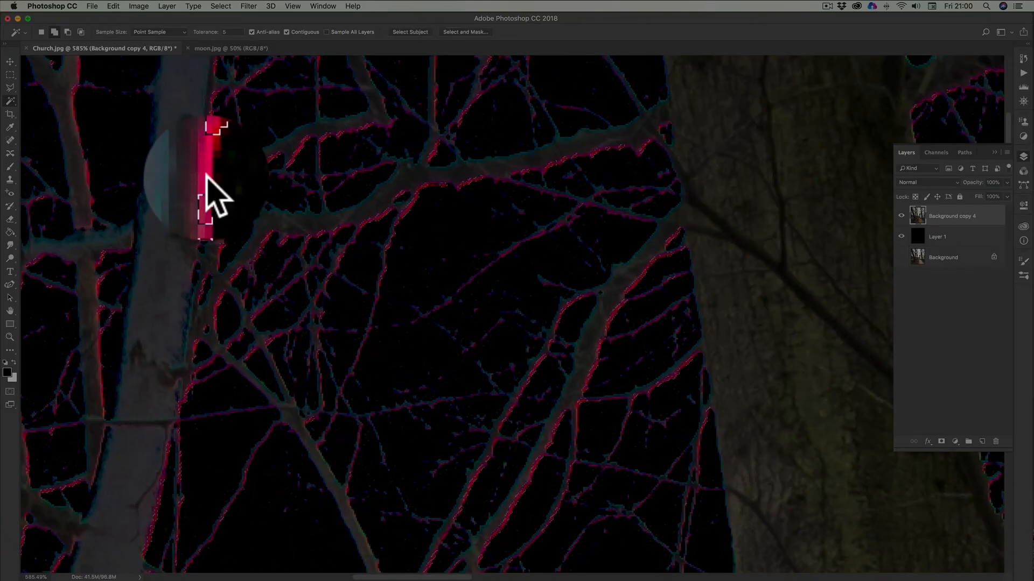
pyautogui.click(205, 172)
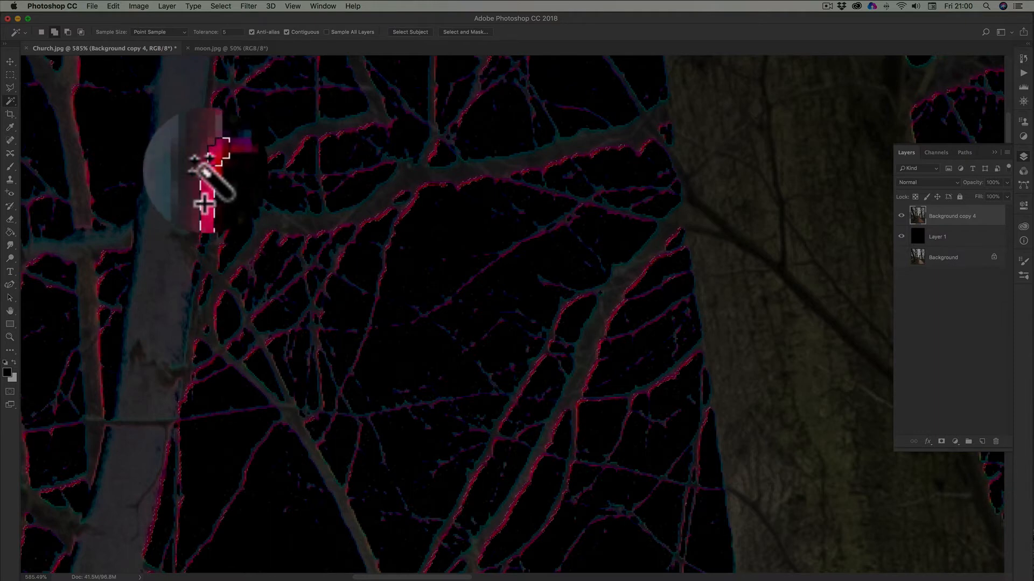
pyautogui.click(209, 134)
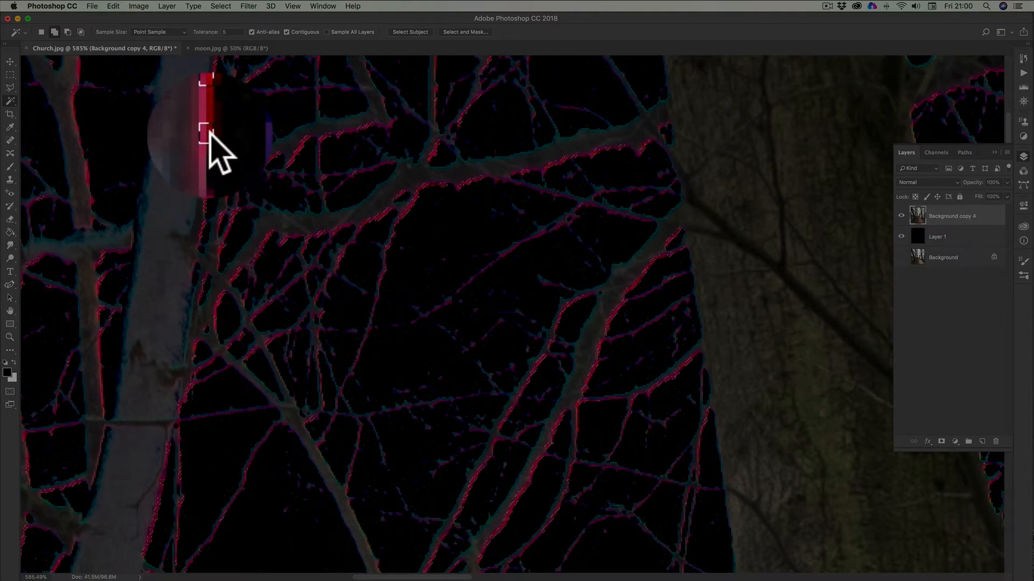
pyautogui.click(209, 130)
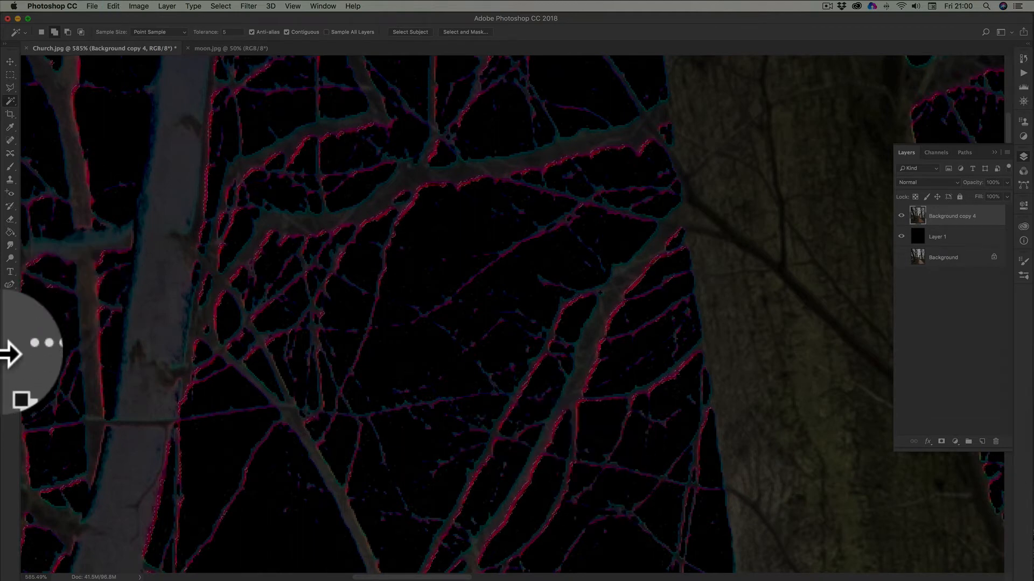
# Add more pink and red fringe pixels along the thin branches to the Magic Wand selection, working at about 3390% magnification
pyautogui.click(10, 338)
pyautogui.moveTo(276, 450); pyautogui.dragTo(338, 435)
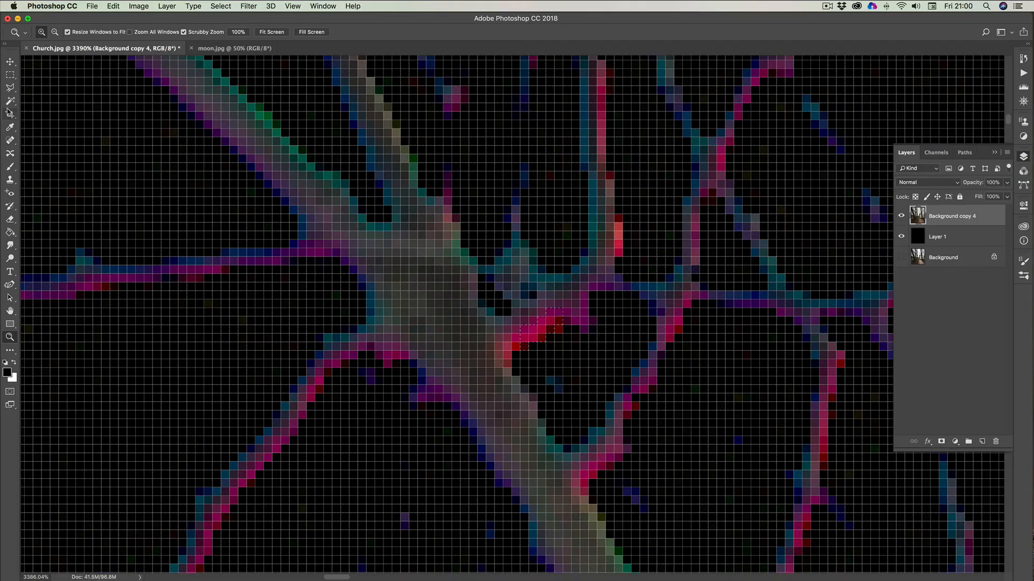
pyautogui.click(10, 102)
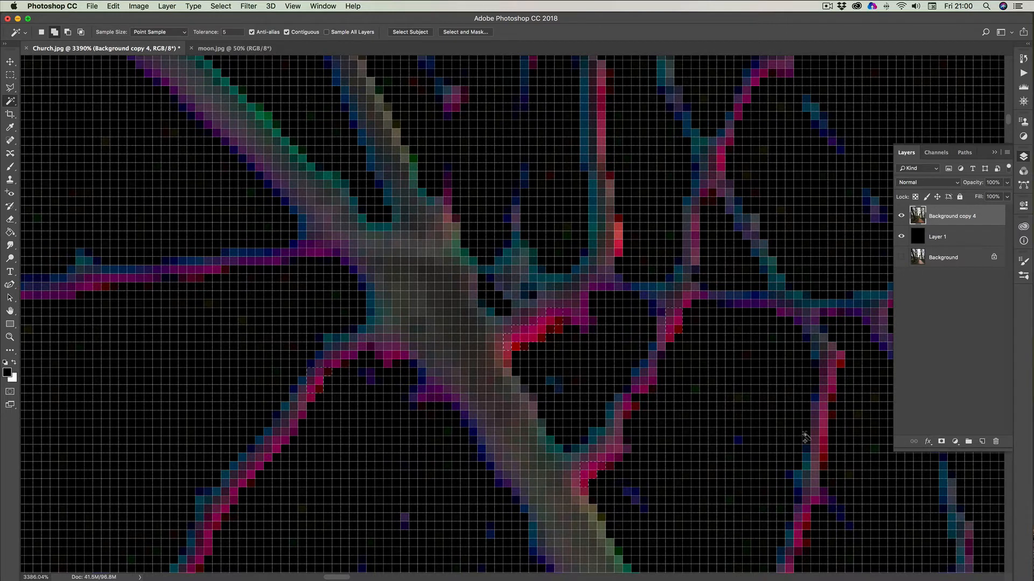
pyautogui.click(821, 423)
pyautogui.click(832, 377)
pyautogui.click(739, 113)
pyautogui.click(601, 141)
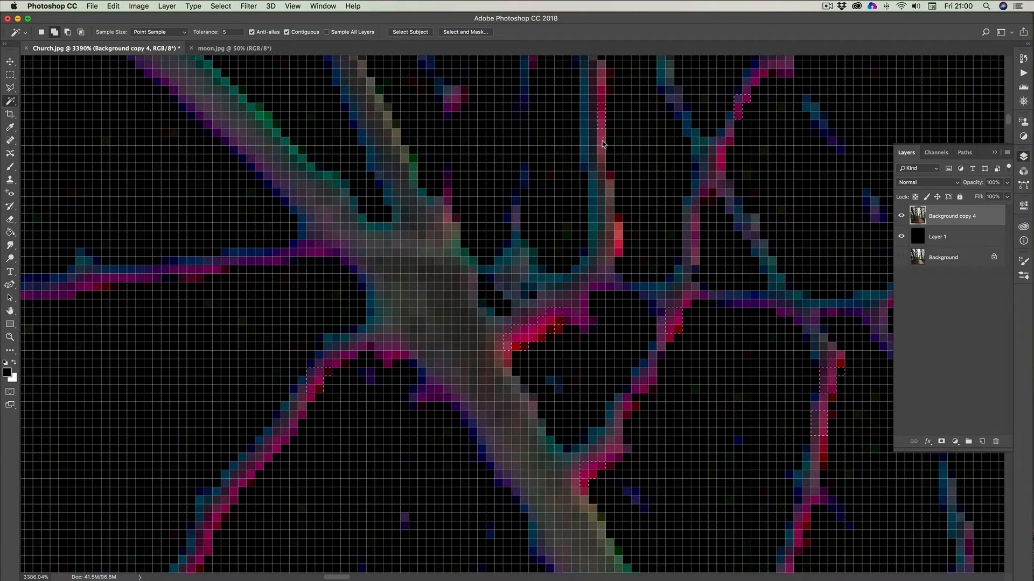
pyautogui.click(602, 78)
pyautogui.click(252, 160)
# Extend the fringe selection to all similar pixels across the whole image
pyautogui.doubleClick(10, 310)
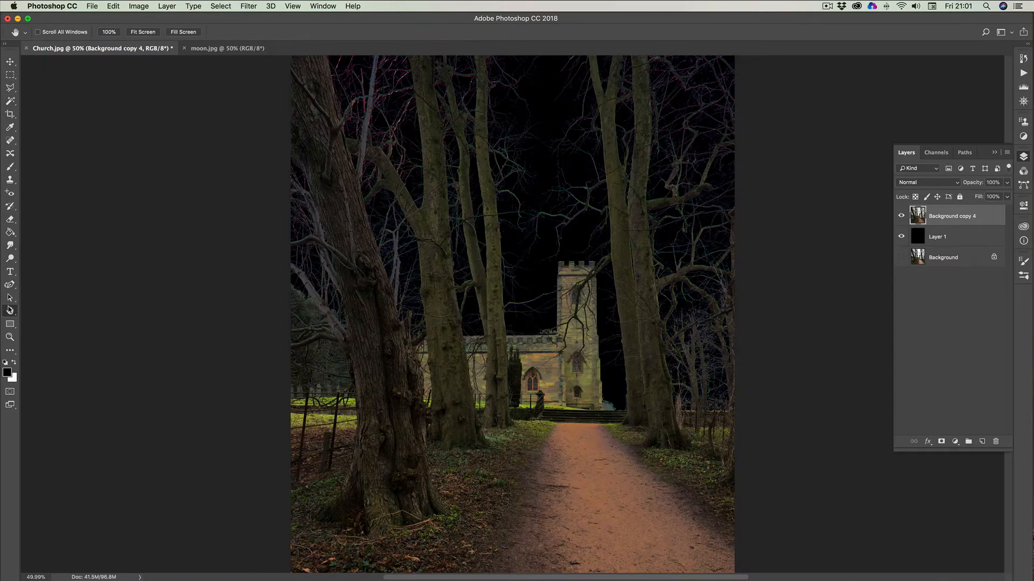
pyautogui.rightClick(370, 96)
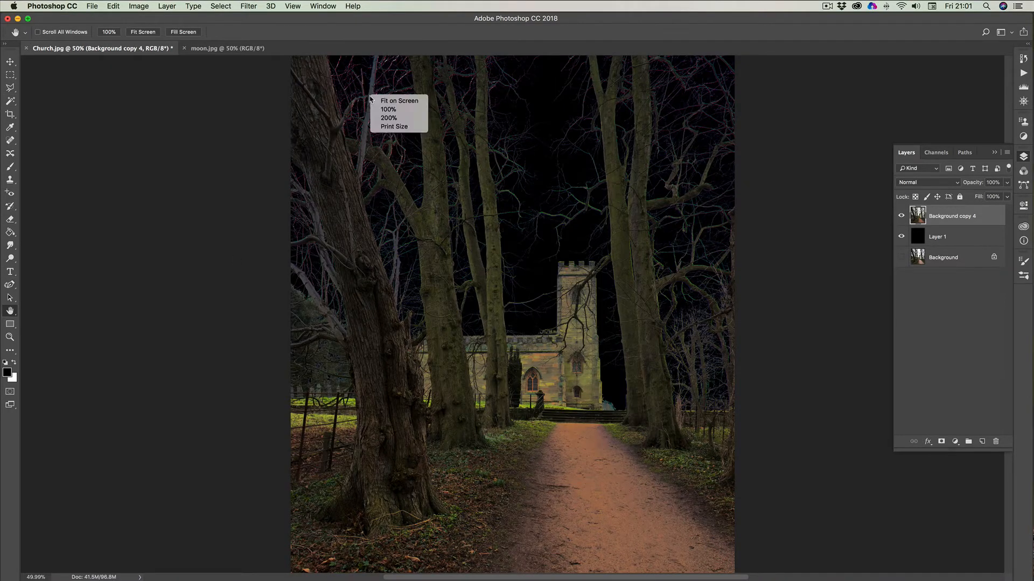
pyautogui.click(989, 223)
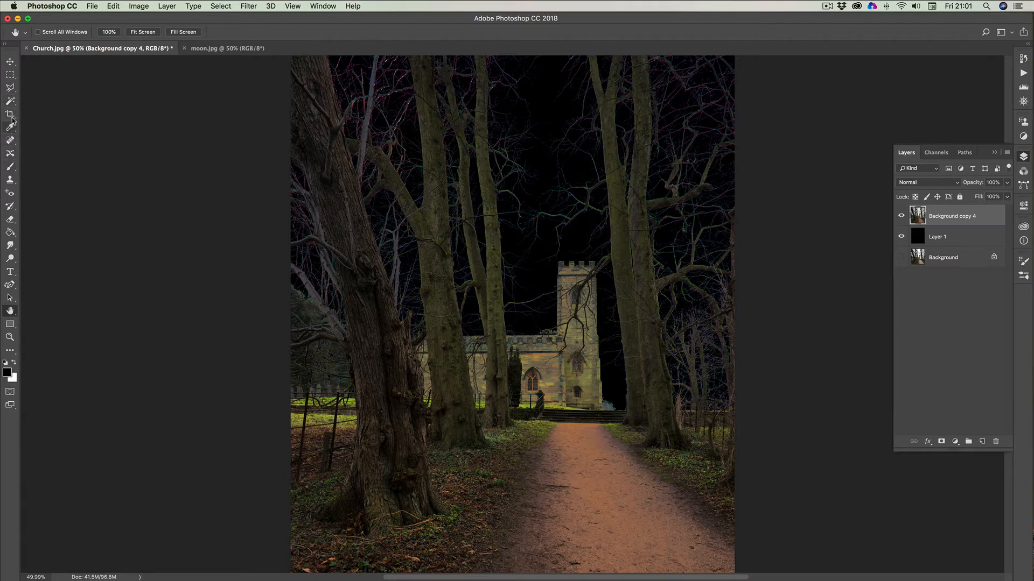
pyautogui.click(11, 101)
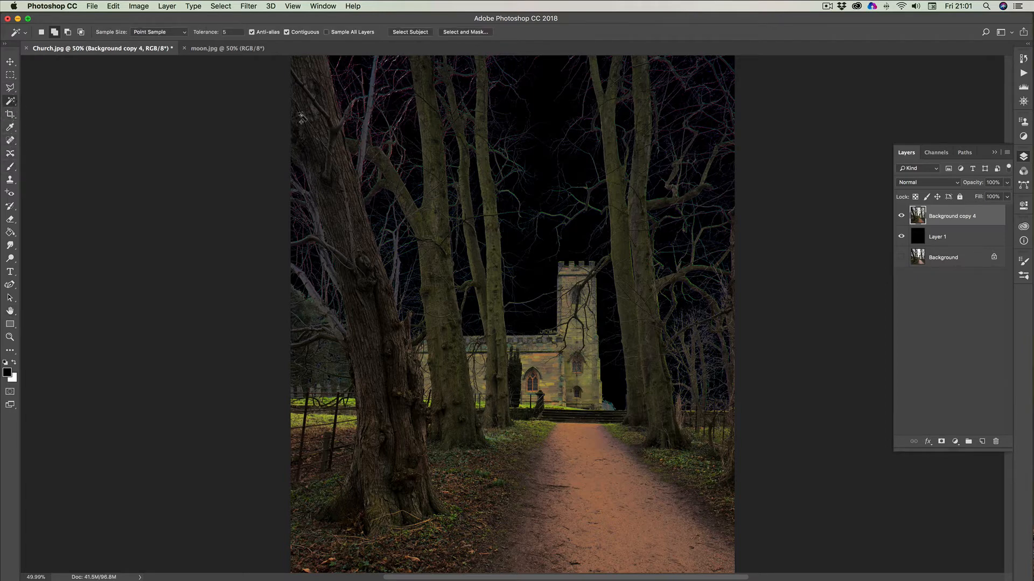
pyautogui.rightClick(422, 118)
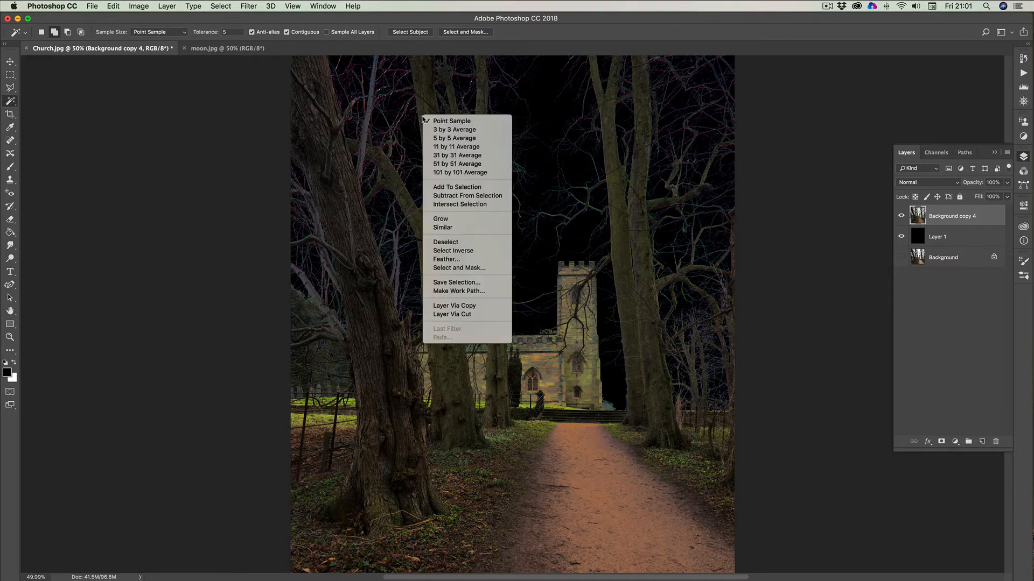
pyautogui.click(449, 227)
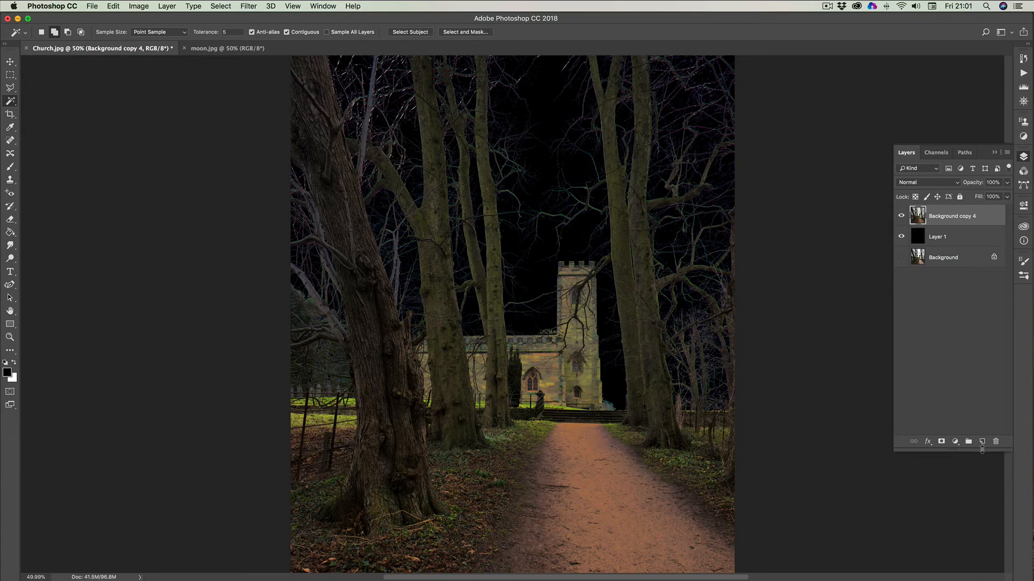
# Create a new layer above Background copy 4 and set the foreground colour to #191b10, sampled from the tree bark
pyautogui.click(982, 441)
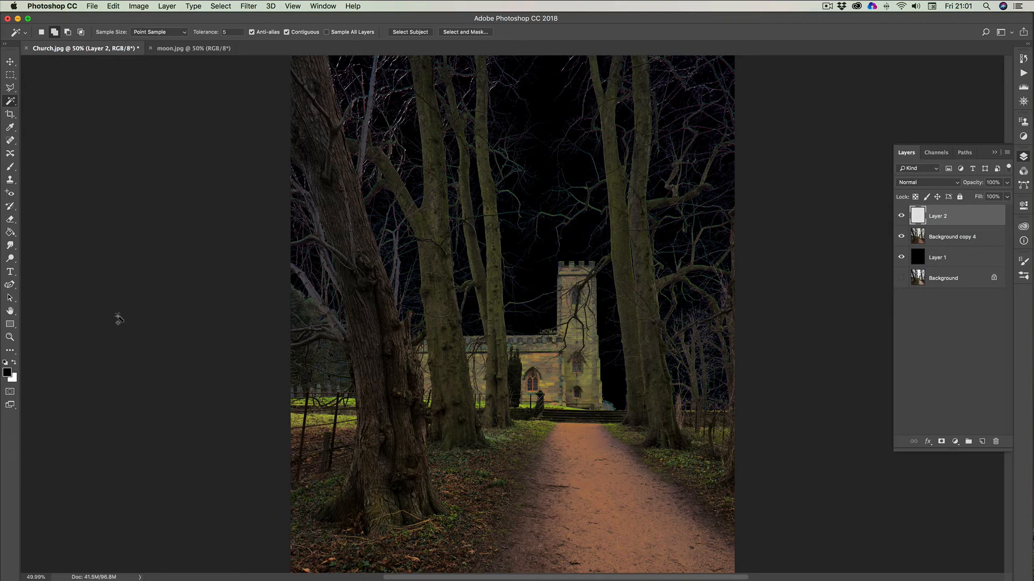
pyautogui.press('z')
pyautogui.moveTo(410, 97); pyautogui.dragTo(463, 114)
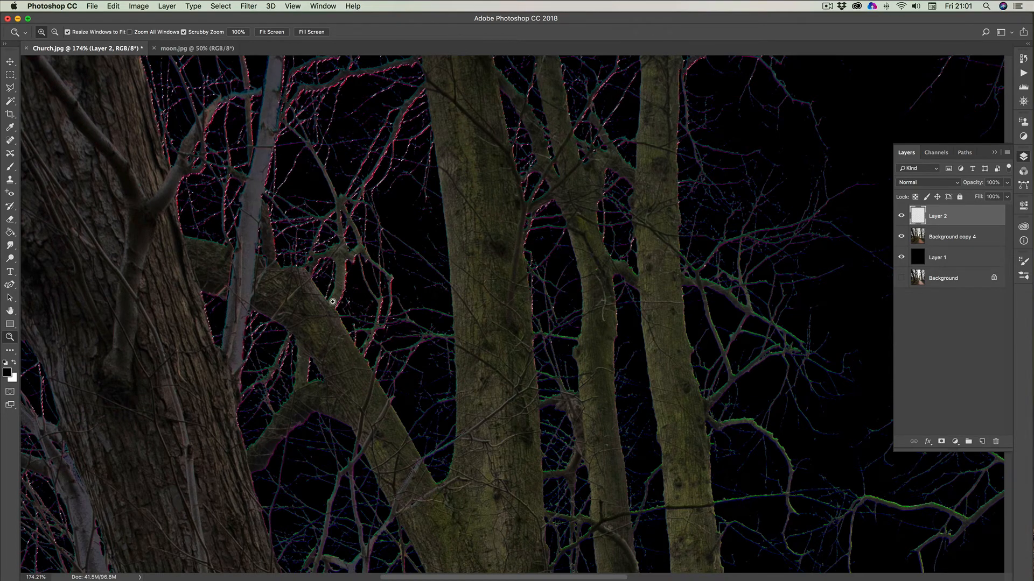
pyautogui.click(7, 372)
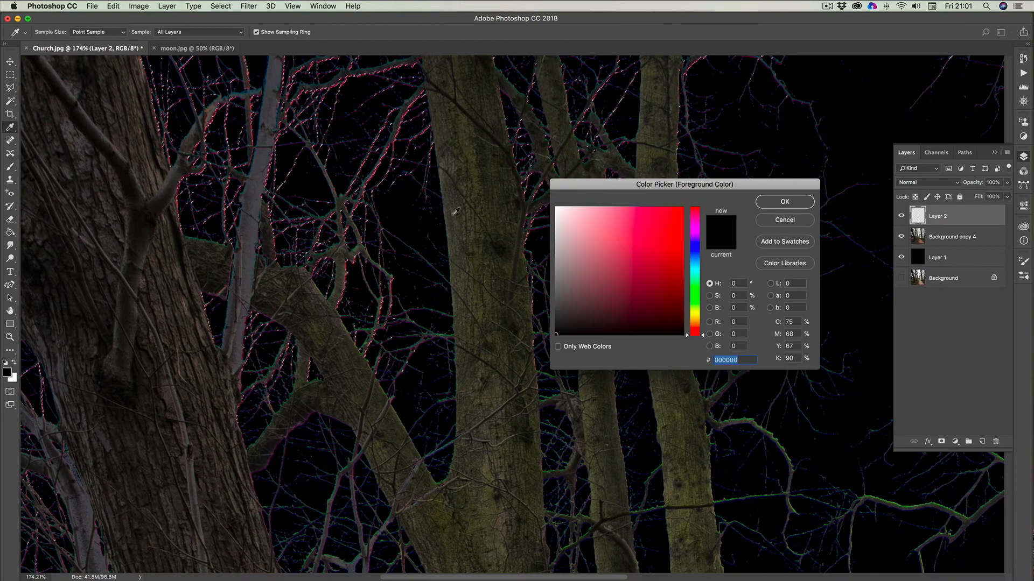
pyautogui.click(500, 159)
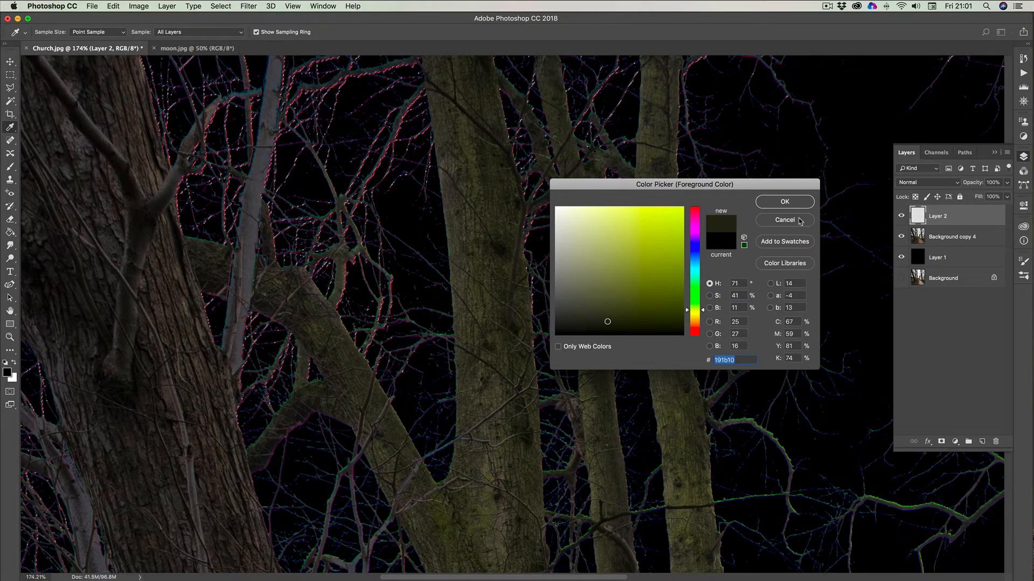
pyautogui.click(785, 202)
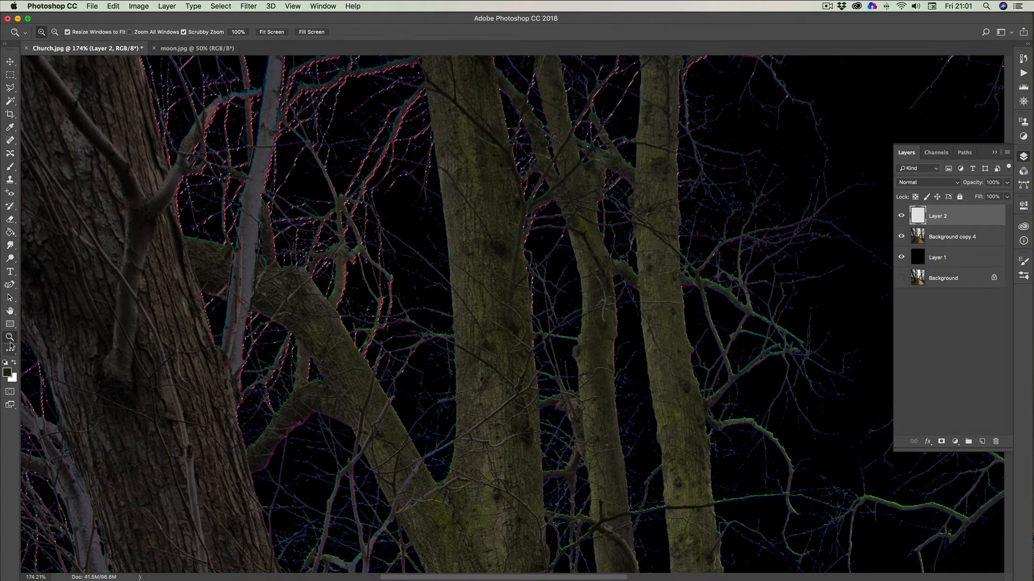
# Paint the bark colour over the selected fringes on Layer 2 with the Brush enlarged to 1400, and clear the selection
pyautogui.click(10, 312)
pyautogui.doubleClick(10, 311)
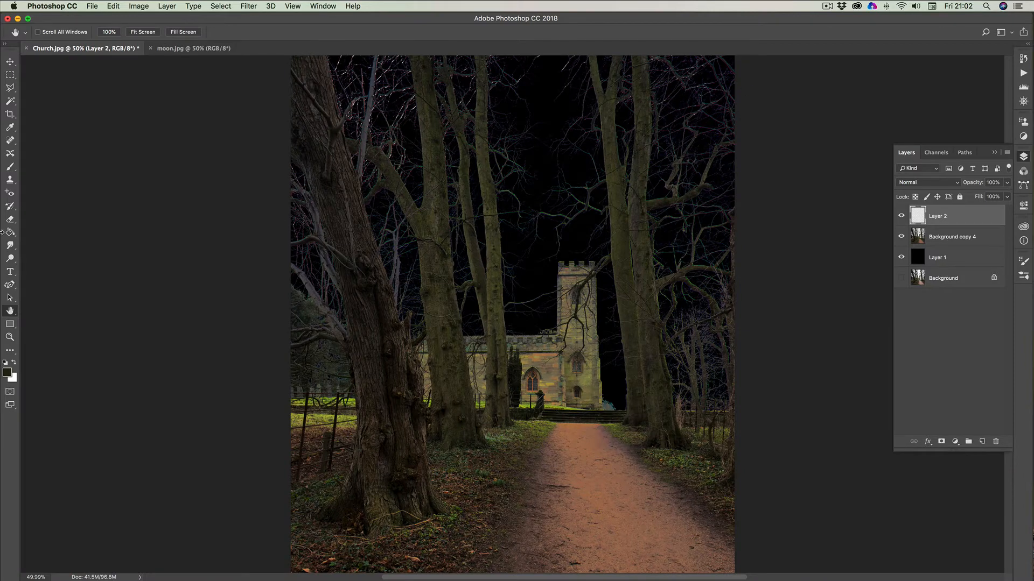
pyautogui.click(8, 168)
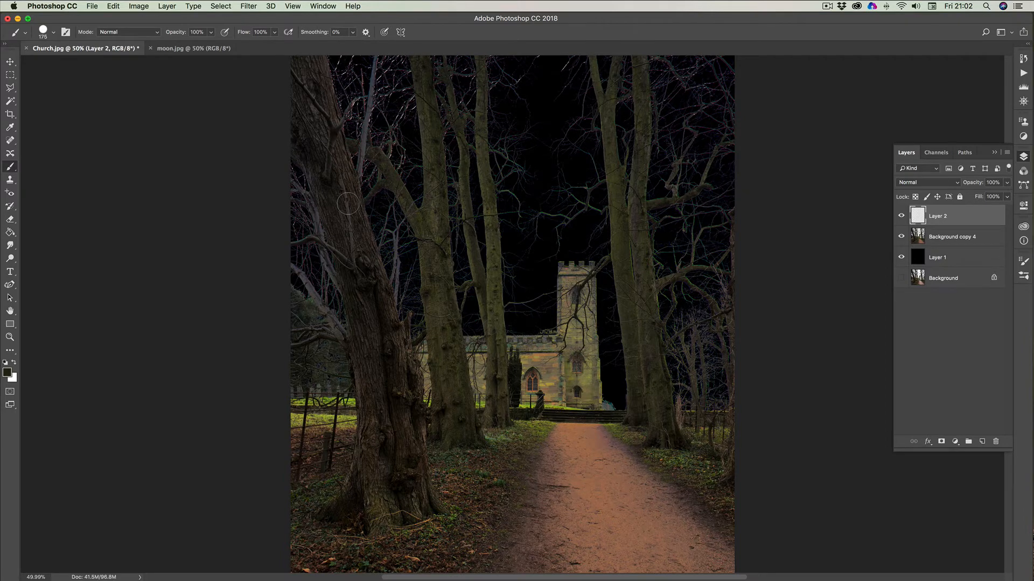
pyautogui.press(']')
pyautogui.press(']')
pyautogui.press(']')
pyautogui.press(']')
pyautogui.press(']')
pyautogui.press(']')
pyautogui.press(']')
pyautogui.press(']')
pyautogui.press(']')
pyautogui.press(']')
pyautogui.press(']')
pyautogui.press(']')
pyautogui.press(']')
pyautogui.press(']')
pyautogui.click(221, 6)
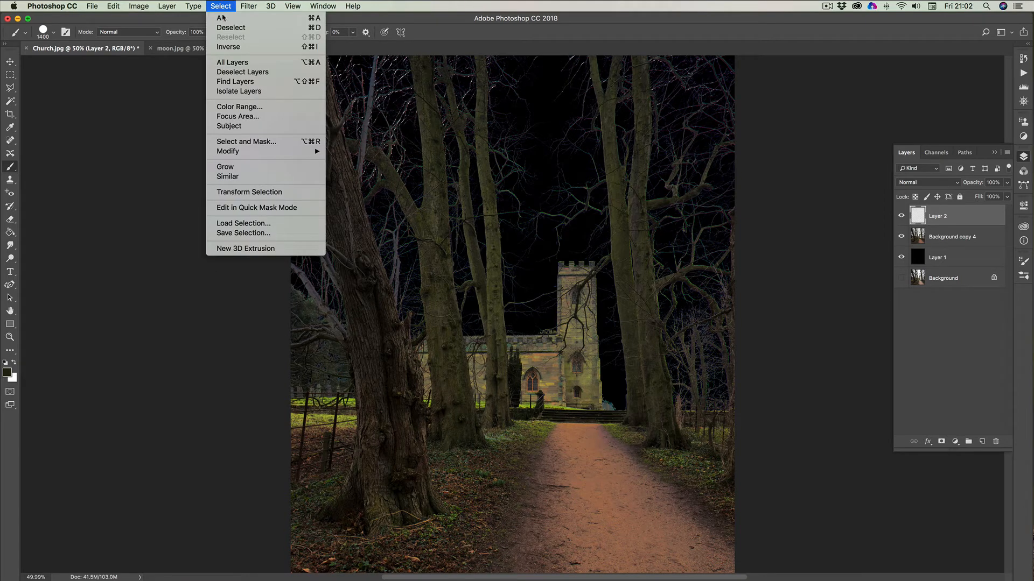
pyautogui.click(226, 27)
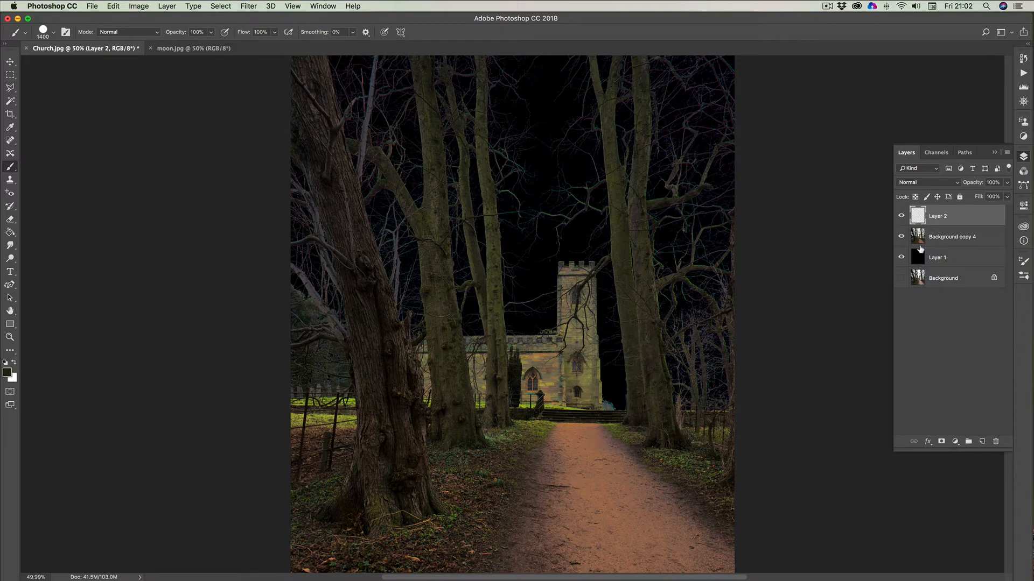
# Toggle Layer 2's visibility off and on to compare the branches with and without the painted fringes
pyautogui.click(901, 217)
pyautogui.click(901, 217)
pyautogui.click(901, 217)
pyautogui.click(901, 217)
# Switch back to the Magic Wand tool for the remaining magenta fringes on the branches beside the leftmost trunk
pyautogui.click(10, 337)
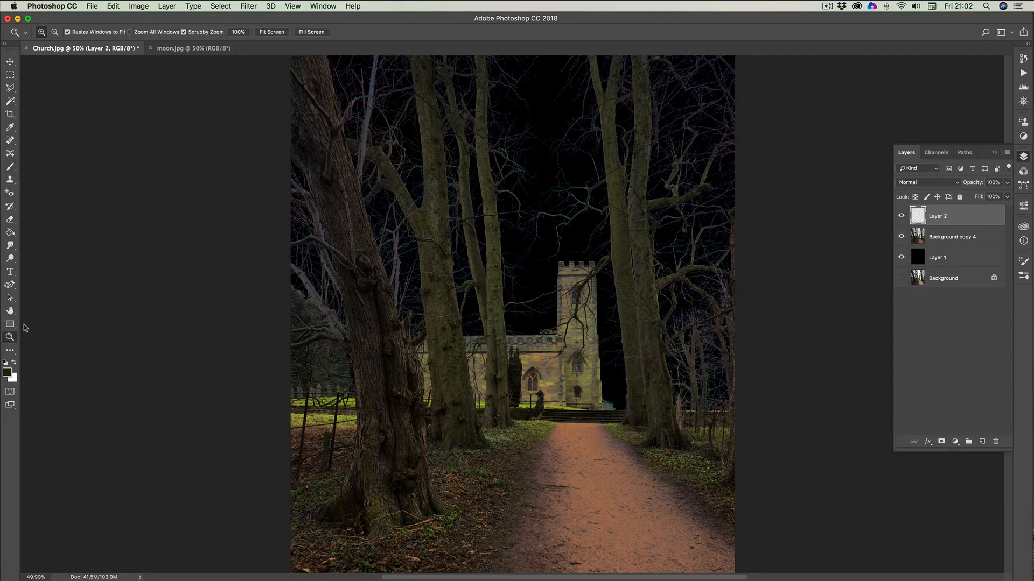
pyautogui.moveTo(305, 221); pyautogui.dragTo(380, 264)
pyautogui.scroll(-3, 380, 264)
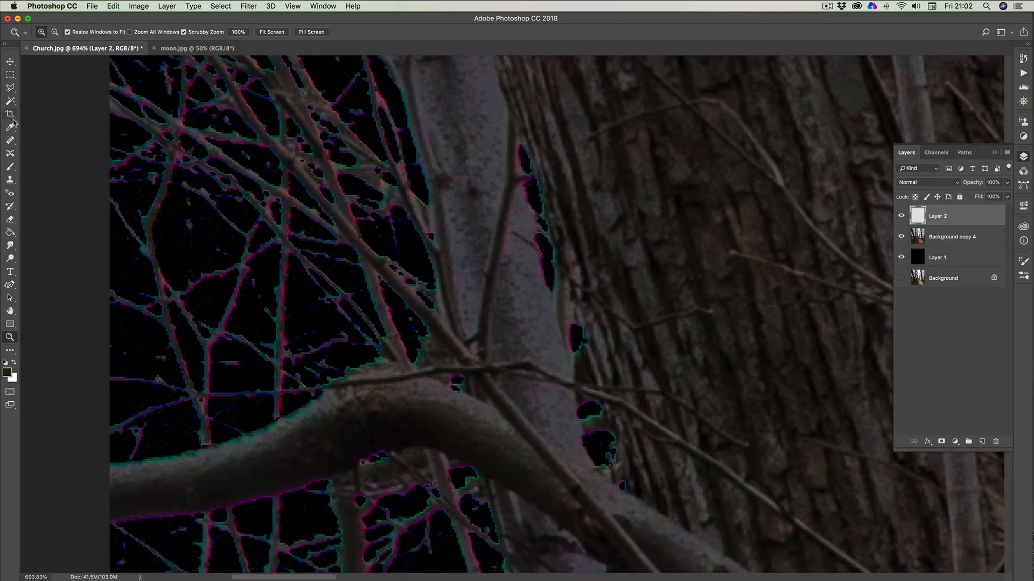
pyautogui.click(10, 102)
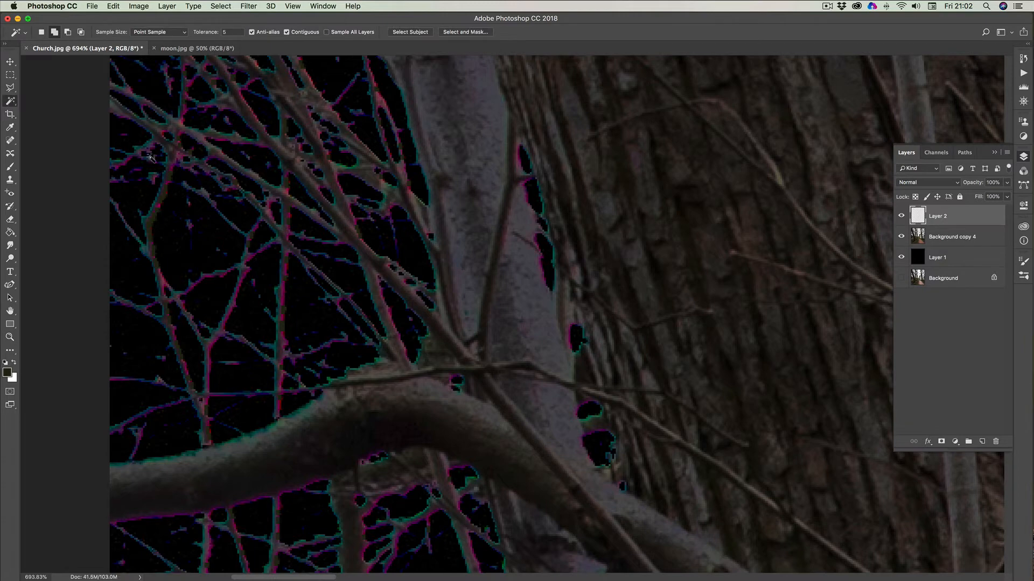
pyautogui.click(163, 284)
pyautogui.rightClick(280, 237)
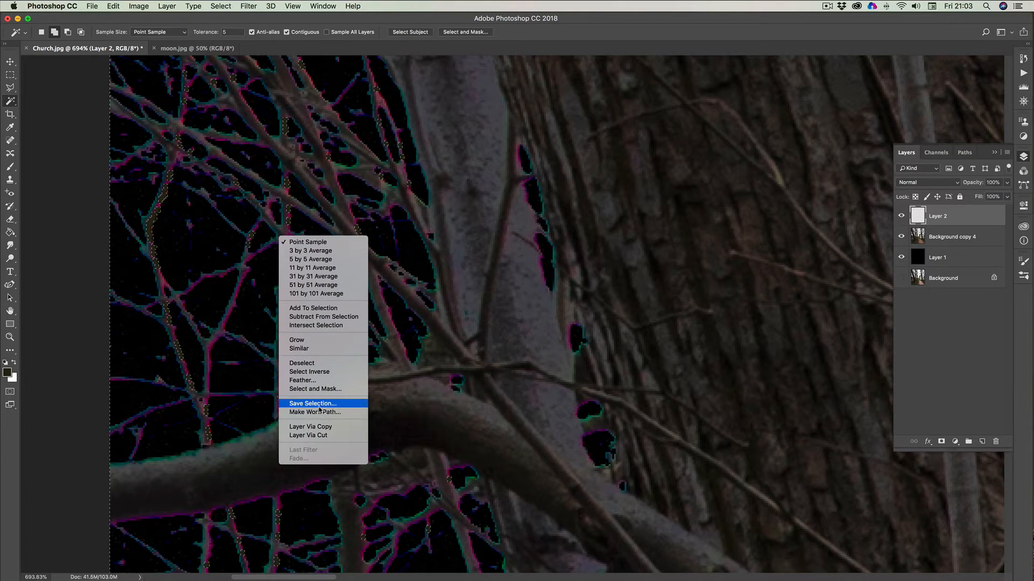
pyautogui.click(315, 364)
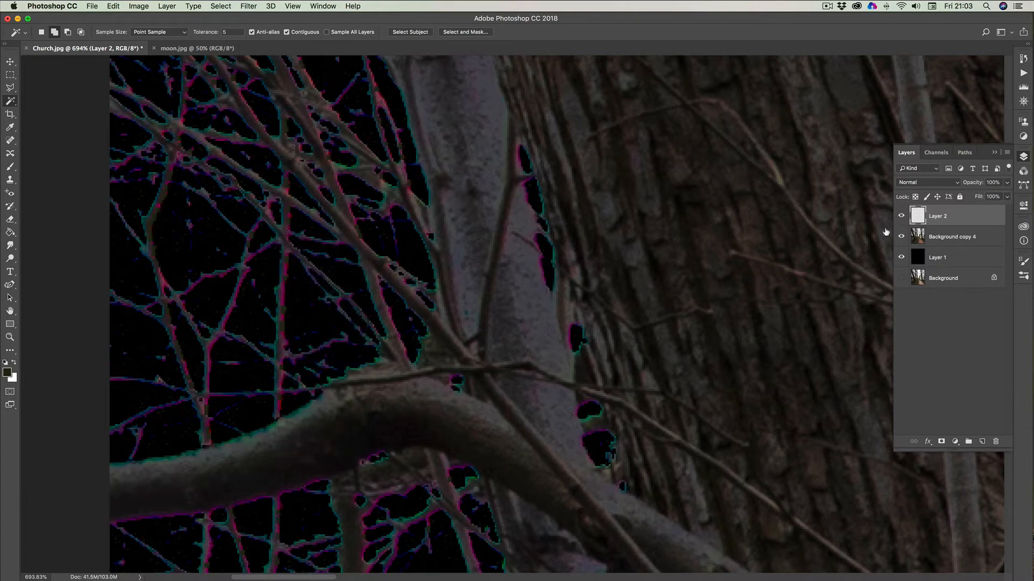
# On the Background copy 4 layer, select the remaining magenta fringe colour and extend the selection to similar pixels
pyautogui.click(948, 239)
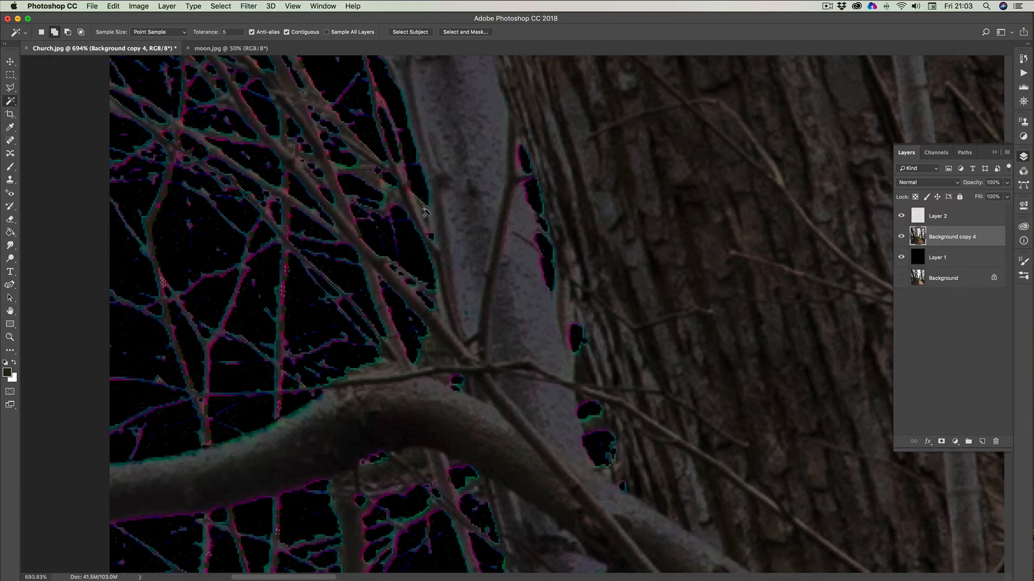
pyautogui.rightClick(394, 205)
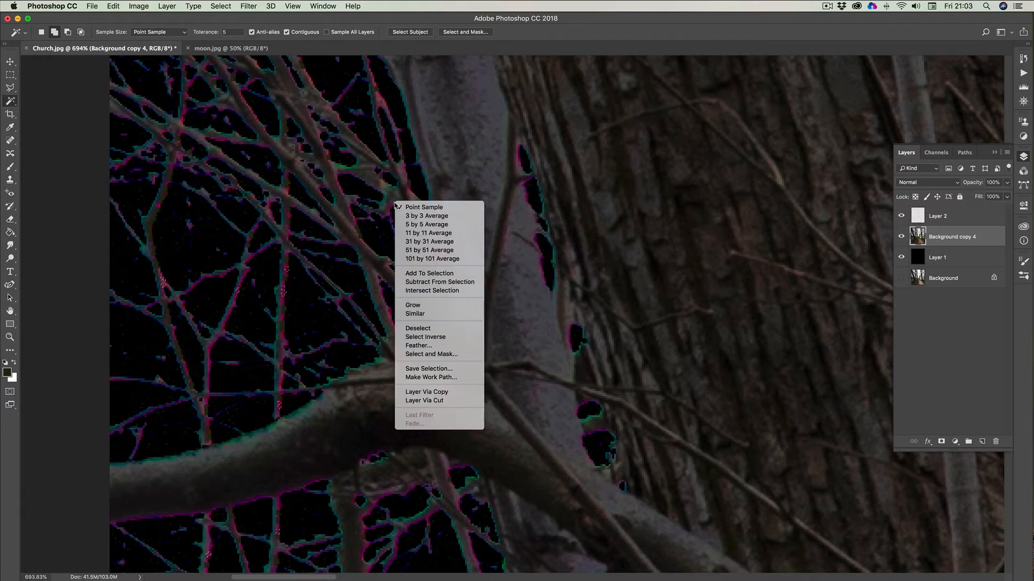
pyautogui.click(426, 314)
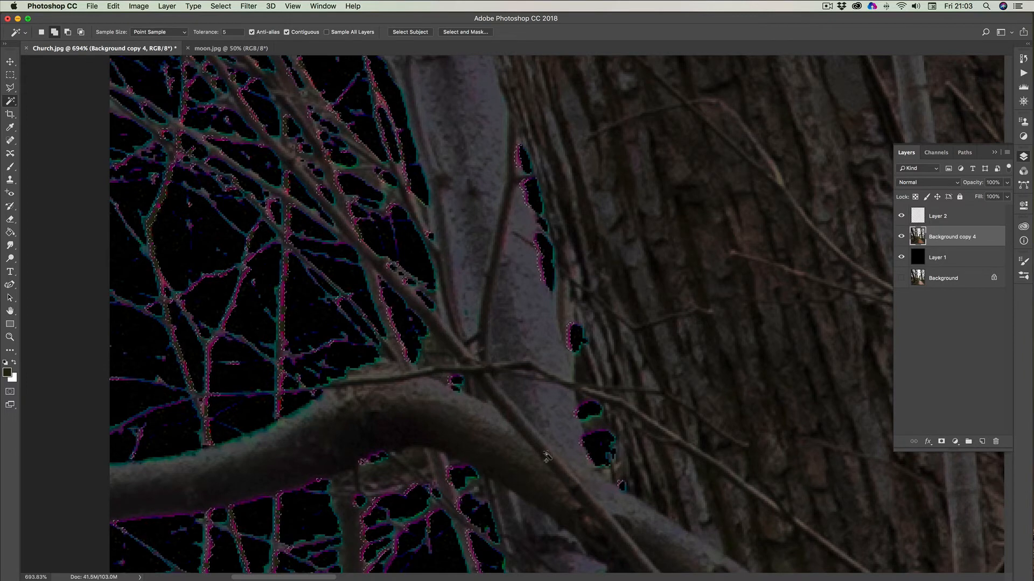
# Paint the bark colour over the selected magenta fringes on Layer 2 with the 1400 px Brush, and clear the selection
pyautogui.doubleClick(10, 310)
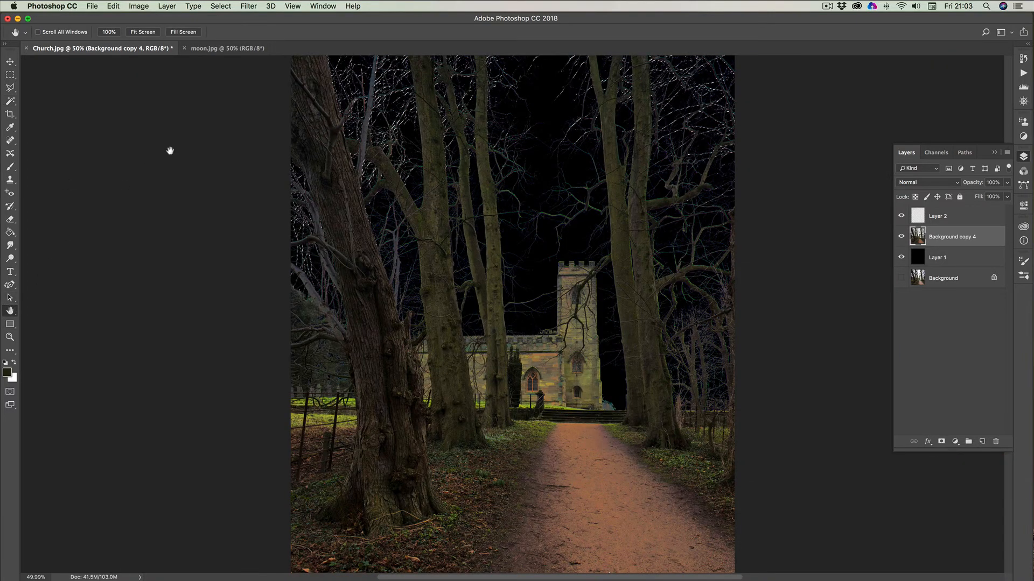
pyautogui.click(10, 167)
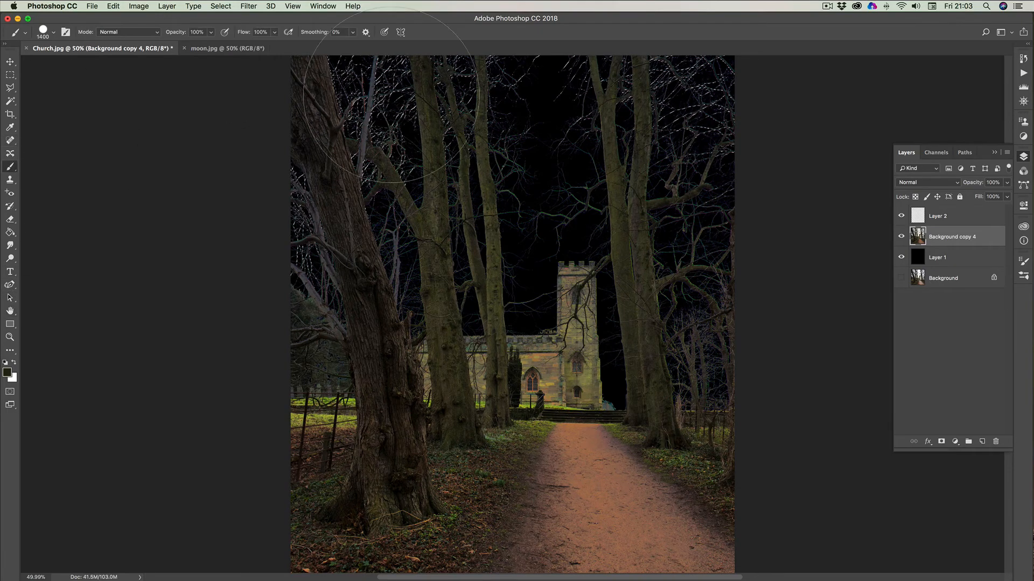
pyautogui.click(919, 216)
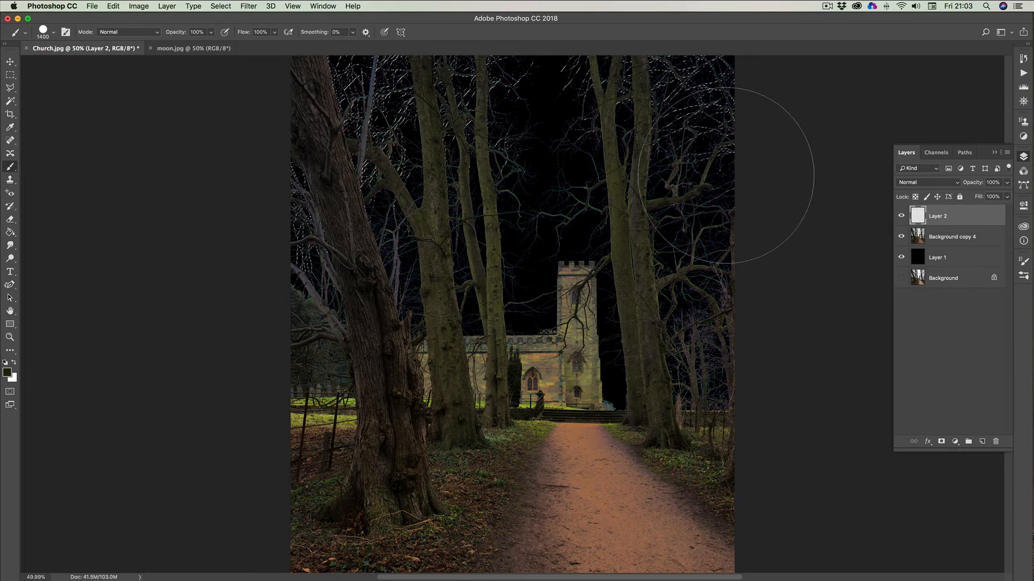
pyautogui.moveTo(322, 135)
pyautogui.mouseDown()
pyautogui.moveTo(385, 190)
pyautogui.moveTo(504, 129)
pyautogui.mouseUp()
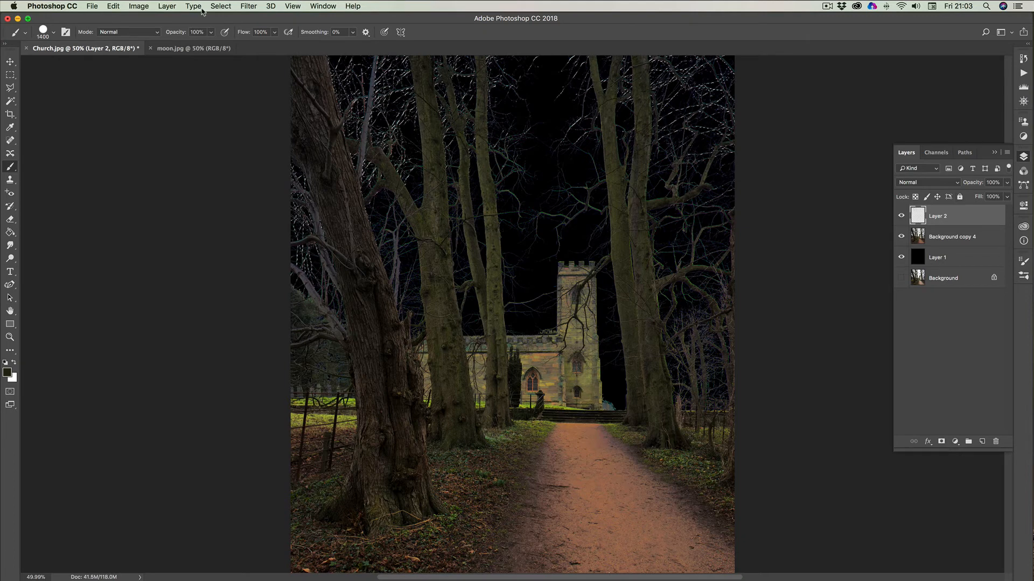
pyautogui.click(221, 7)
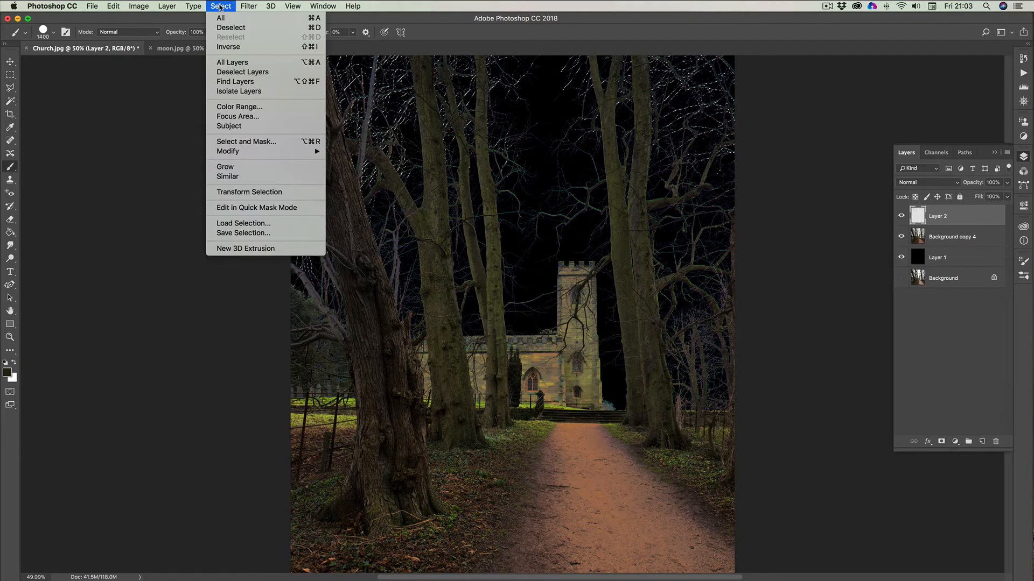
pyautogui.click(229, 28)
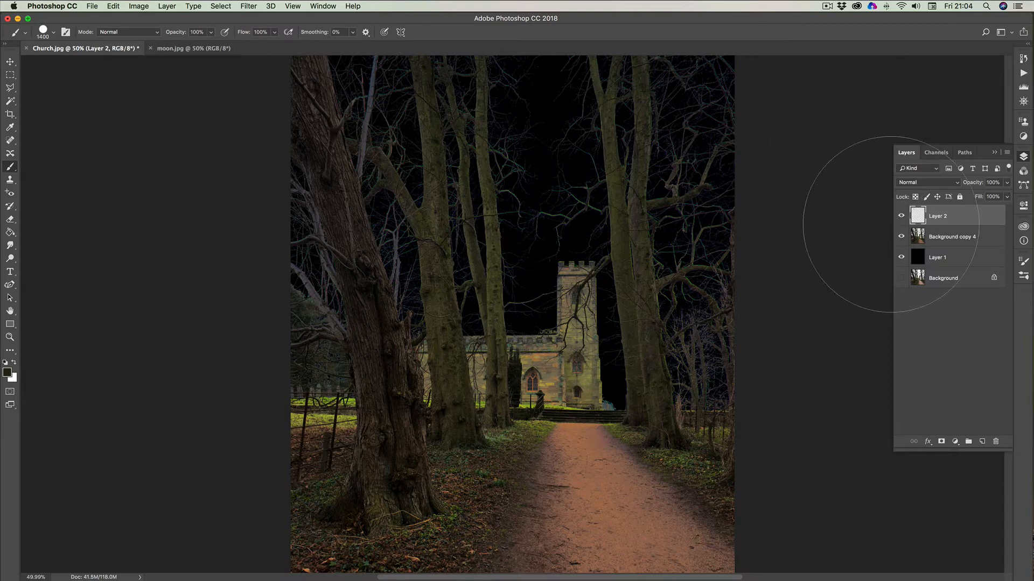
# Compare the branches with Layer 2 hidden and shown, and merge Layer 2 down into Background copy 4
pyautogui.click(901, 216)
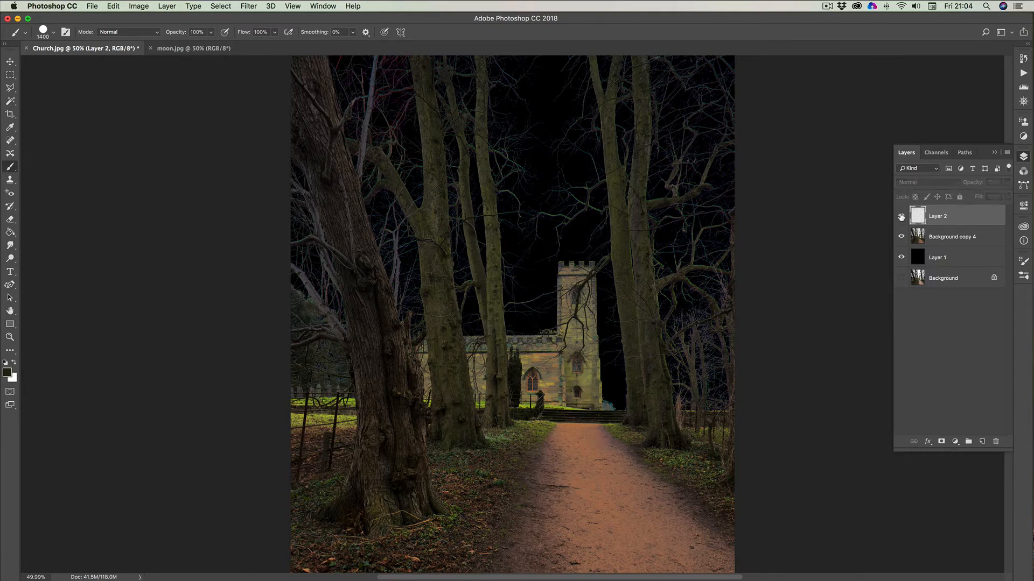
pyautogui.click(901, 216)
pyautogui.click(900, 216)
pyautogui.click(900, 217)
pyautogui.rightClick(972, 219)
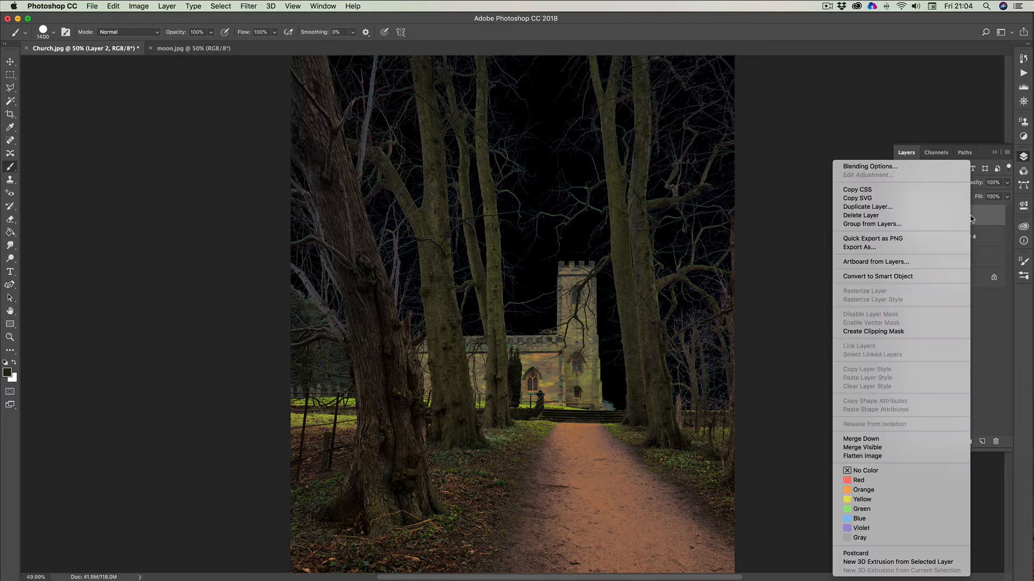
pyautogui.click(868, 441)
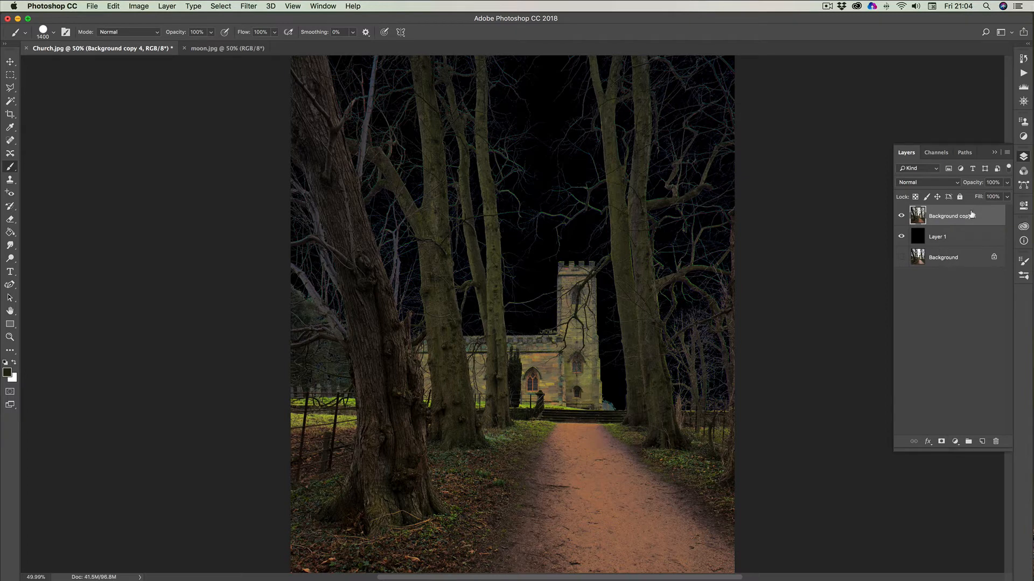
# Bring the moon image from moon.jpg into Church.jpg as a new layer
pyautogui.click(216, 51)
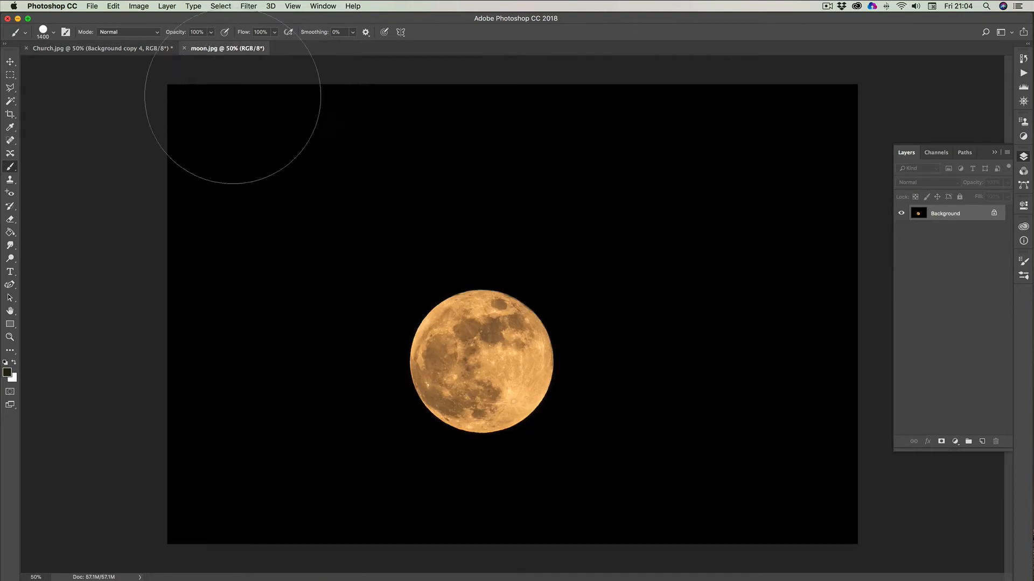
pyautogui.click(10, 62)
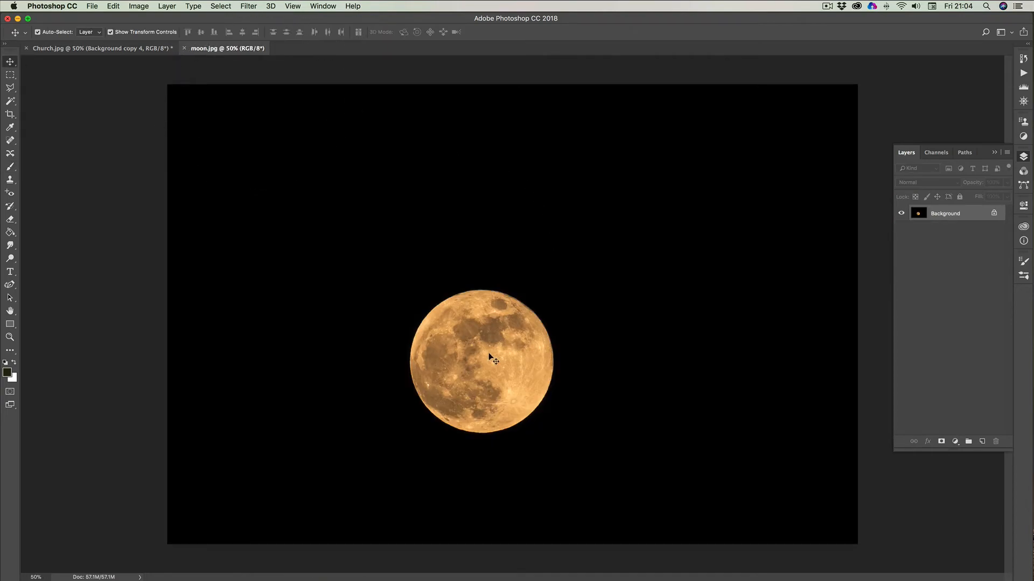
pyautogui.moveTo(472, 353); pyautogui.dragTo(113, 51)
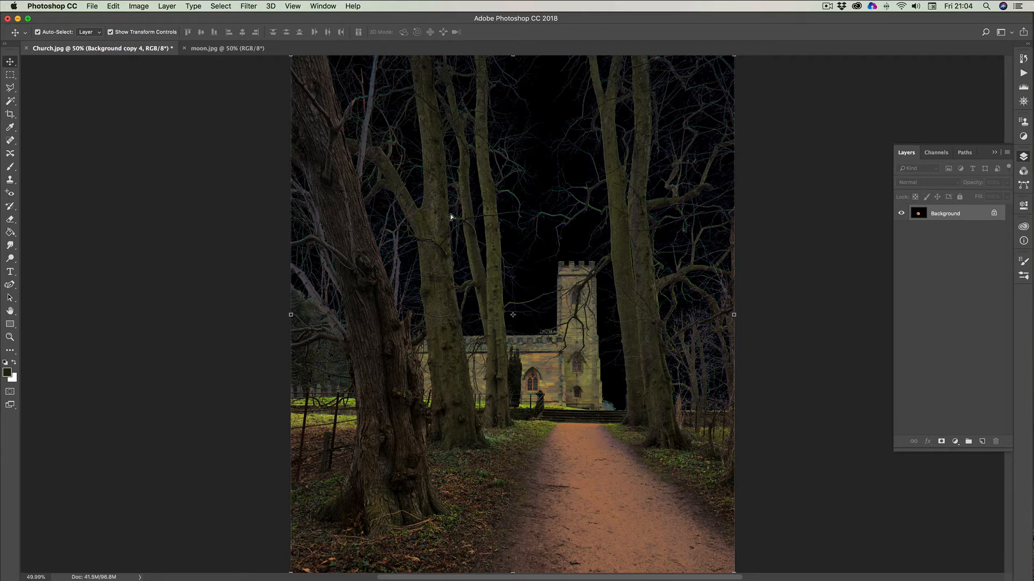
pyautogui.press('super+v')
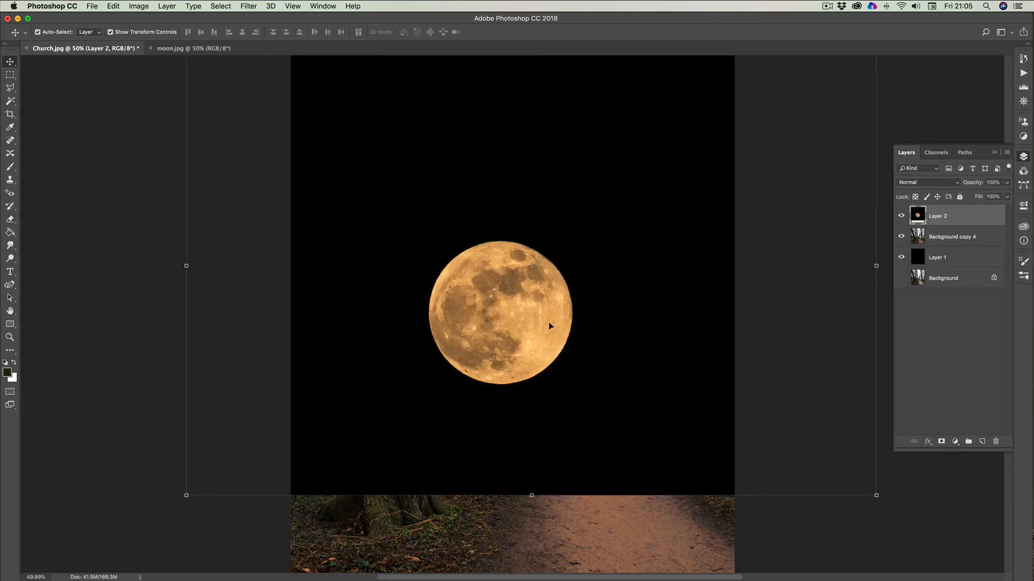
# Place the moon layer beneath Background copy 4 and position the moon low behind the church tower
pyautogui.moveTo(526, 313); pyautogui.dragTo(556, 297)
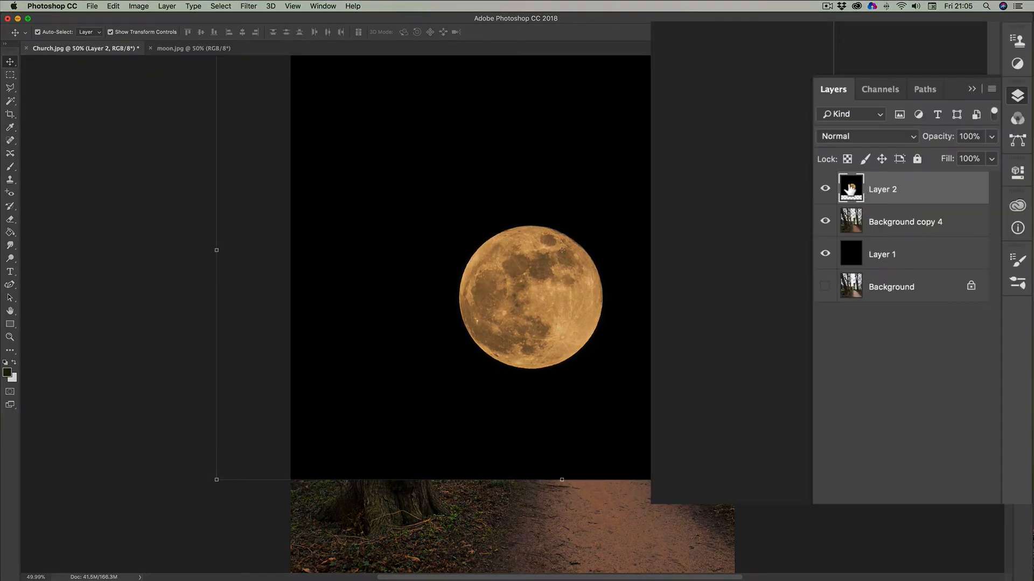
pyautogui.moveTo(850, 189); pyautogui.dragTo(845, 225)
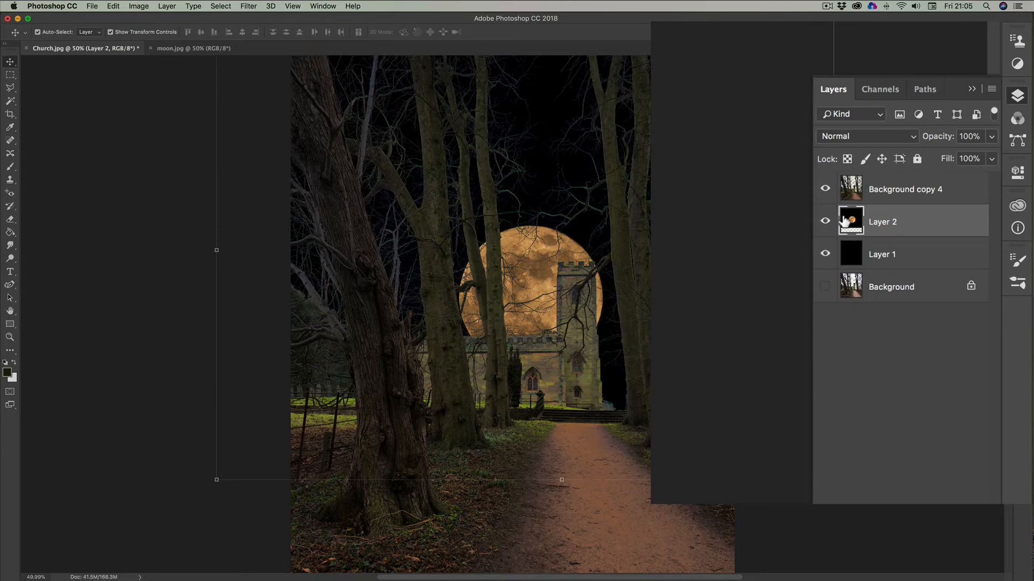
pyautogui.moveTo(541, 260); pyautogui.dragTo(539, 296)
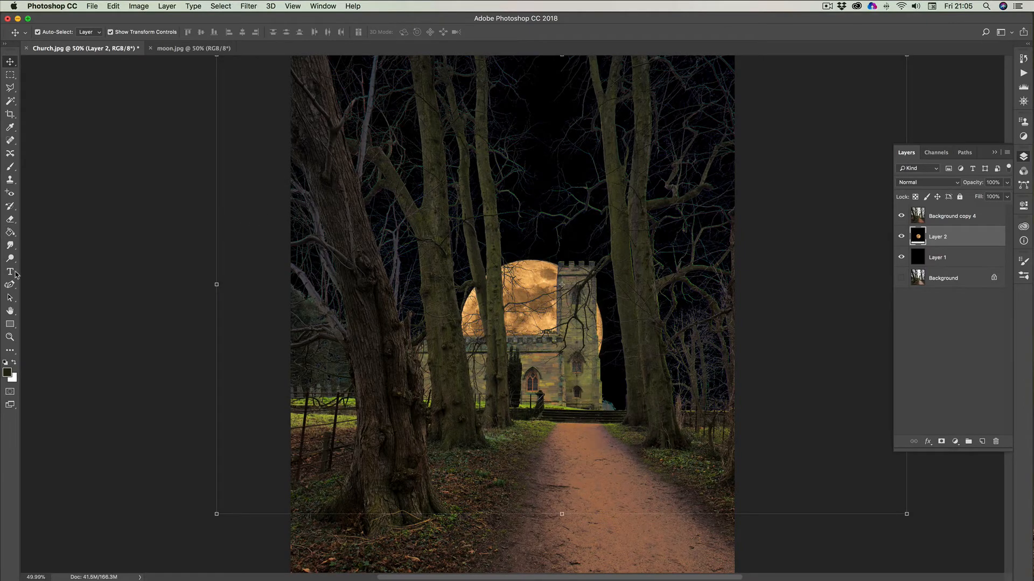
# Scale the moon layer proportionally to about 135.5% and move it back behind the church tower
pyautogui.click(15, 335)
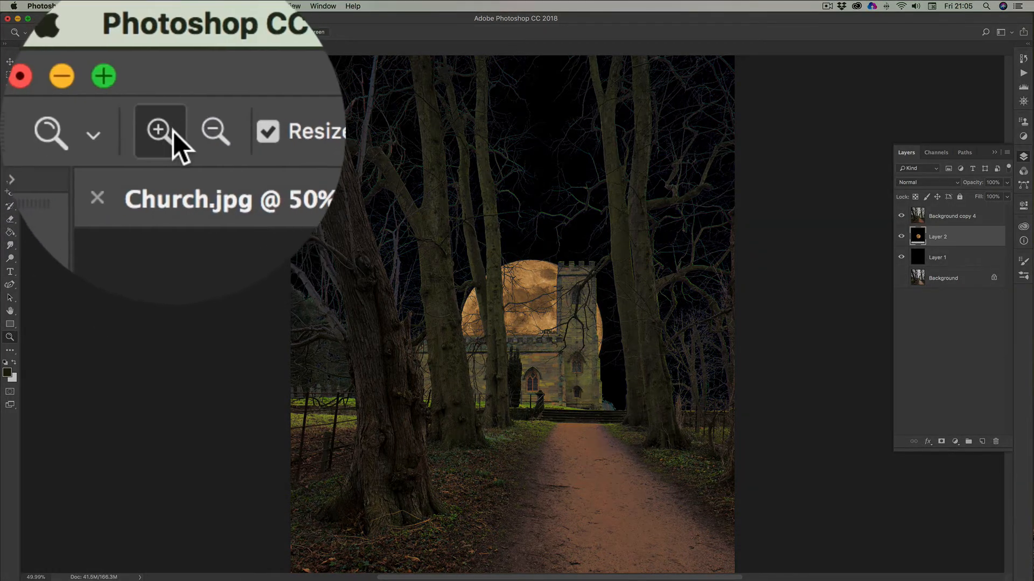
pyautogui.click(54, 32)
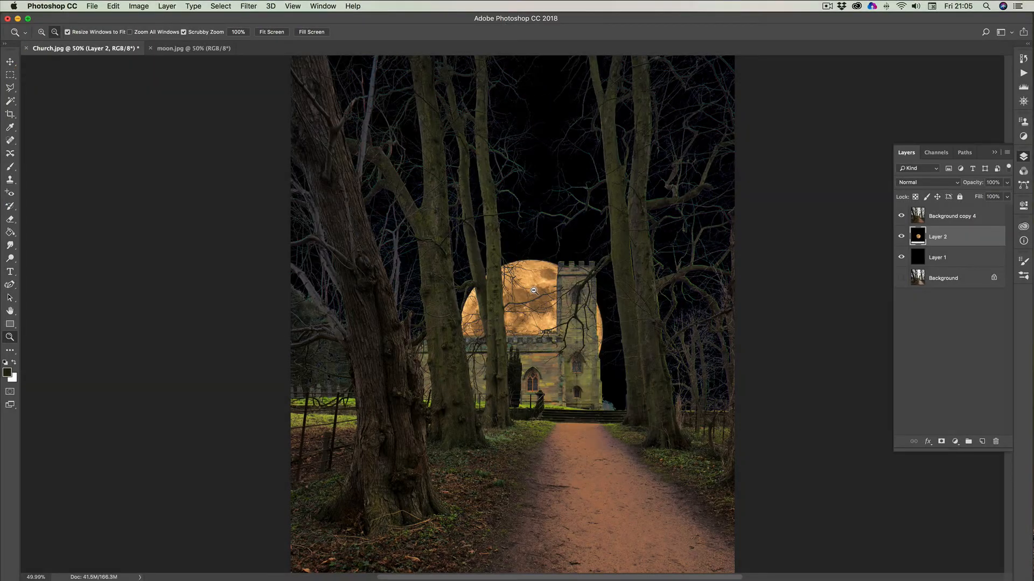
pyautogui.click(533, 291)
pyautogui.click(510, 329)
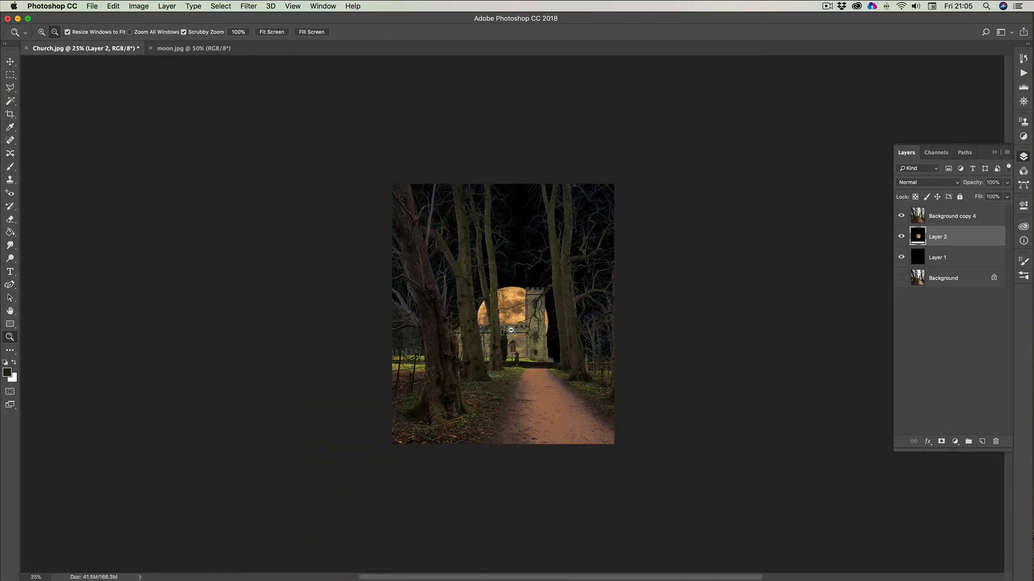
pyautogui.click(518, 320)
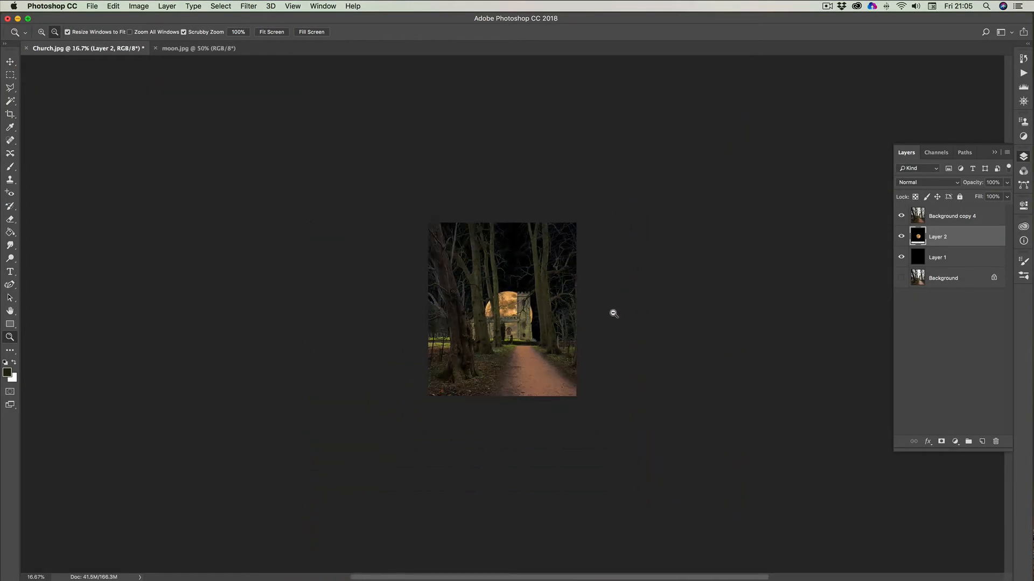
pyautogui.click(10, 62)
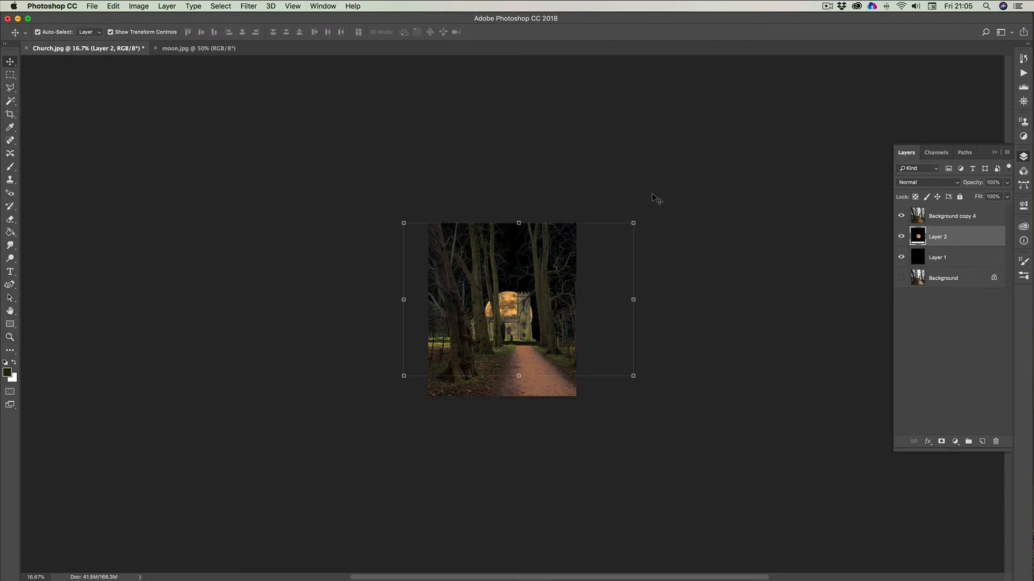
pyautogui.moveTo(634, 223); pyautogui.dragTo(705, 155)
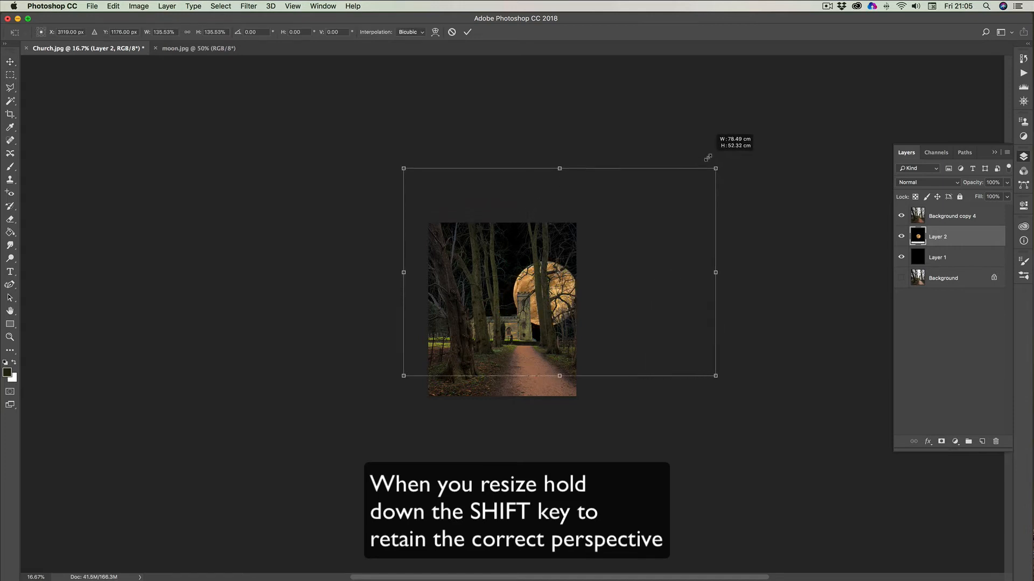
pyautogui.moveTo(626, 280); pyautogui.dragTo(596, 304)
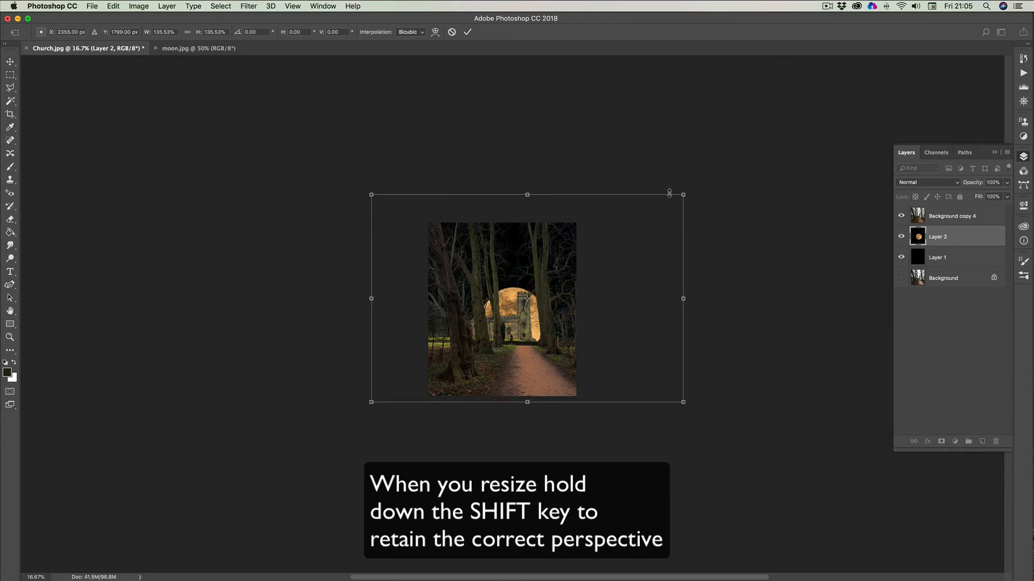
# Enlarge the moon further to about 144%, adjust its position behind the church, and apply the transformation
pyautogui.moveTo(685, 192); pyautogui.dragTo(694, 185)
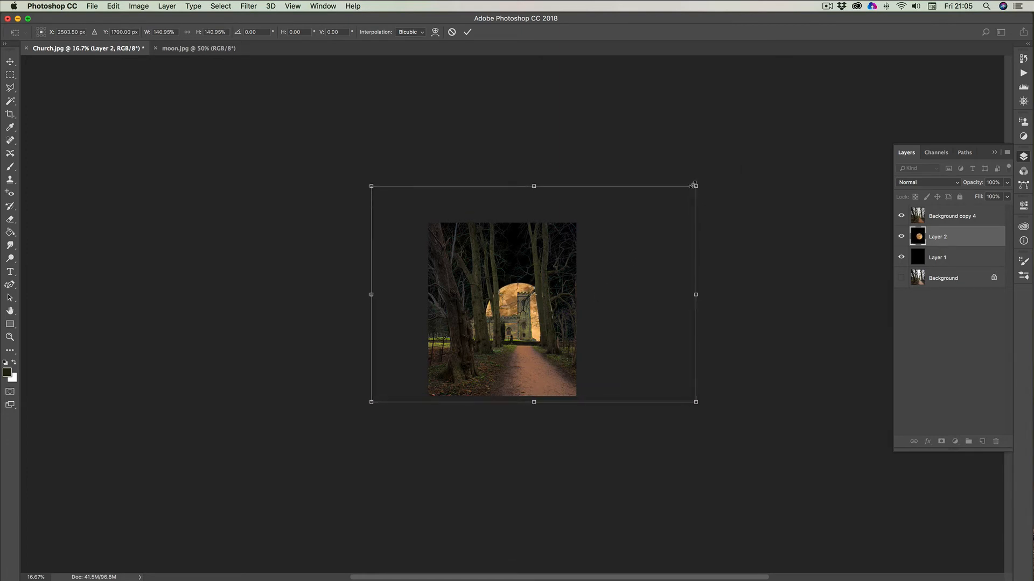
pyautogui.moveTo(612, 284); pyautogui.dragTo(604, 284)
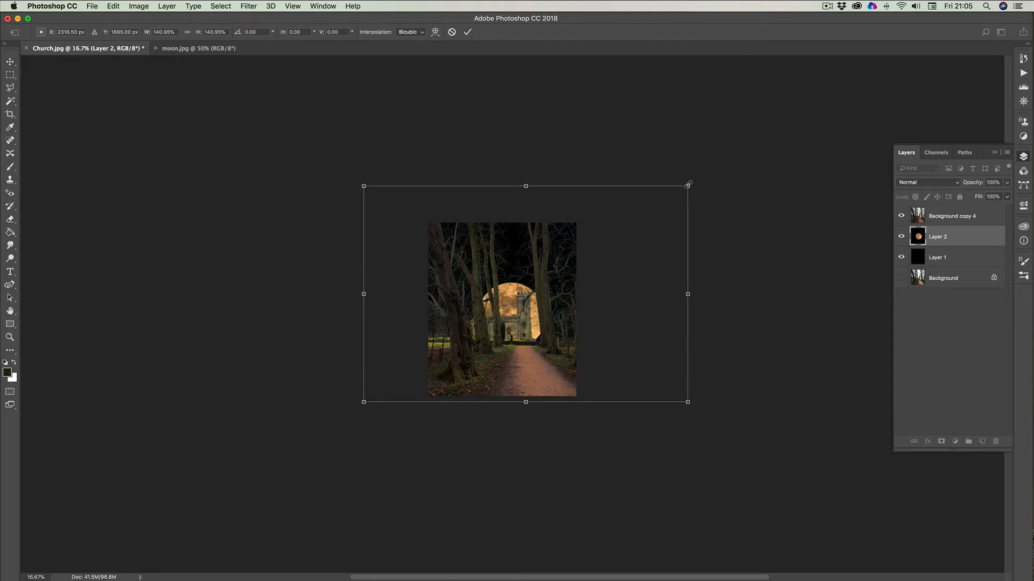
pyautogui.moveTo(688, 185); pyautogui.dragTo(695, 180)
pyautogui.moveTo(635, 242); pyautogui.dragTo(636, 246)
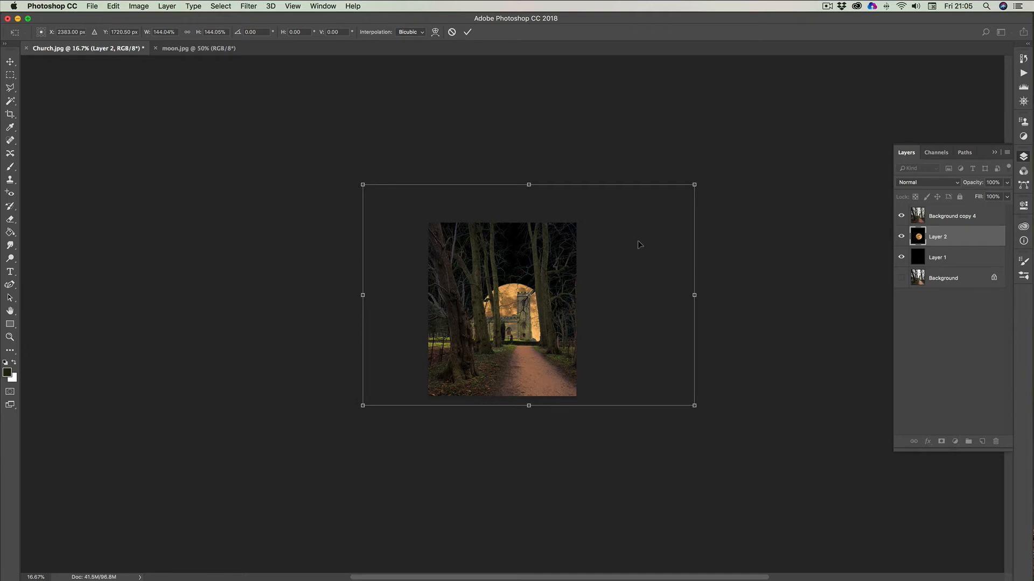
pyautogui.click(467, 32)
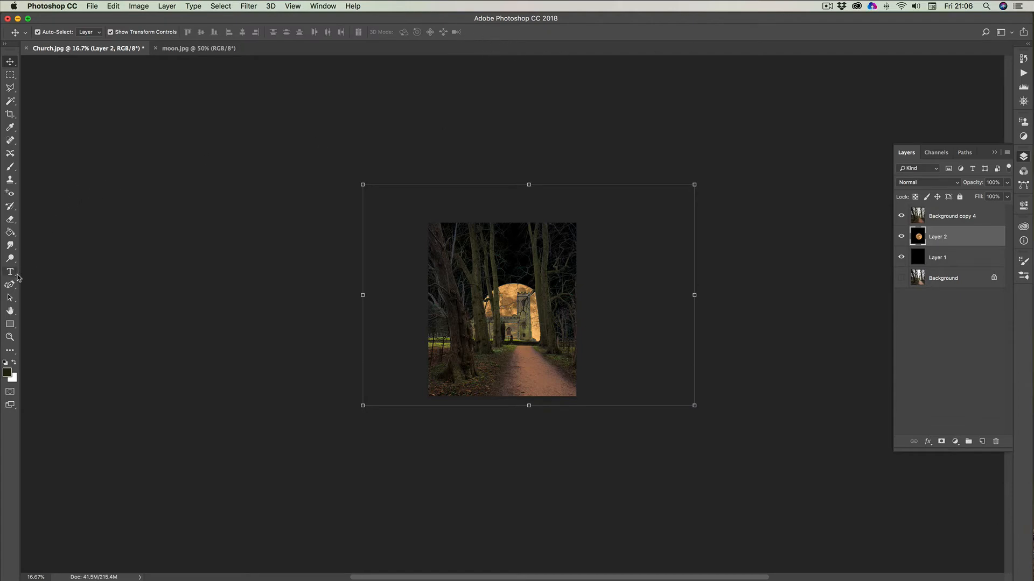
# Nudge the moon slightly upward behind the church tower
pyautogui.doubleClick(10, 310)
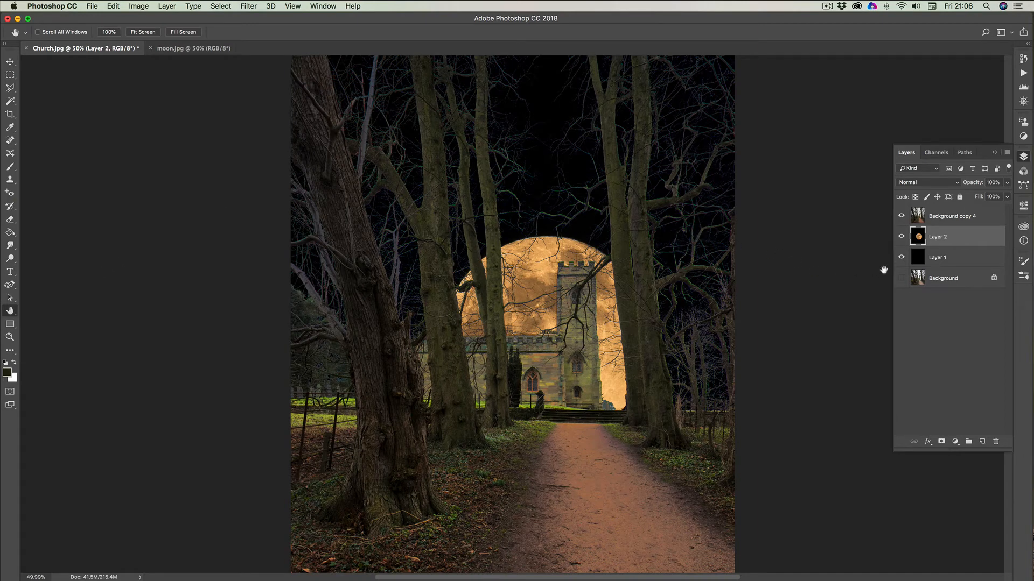
pyautogui.click(10, 61)
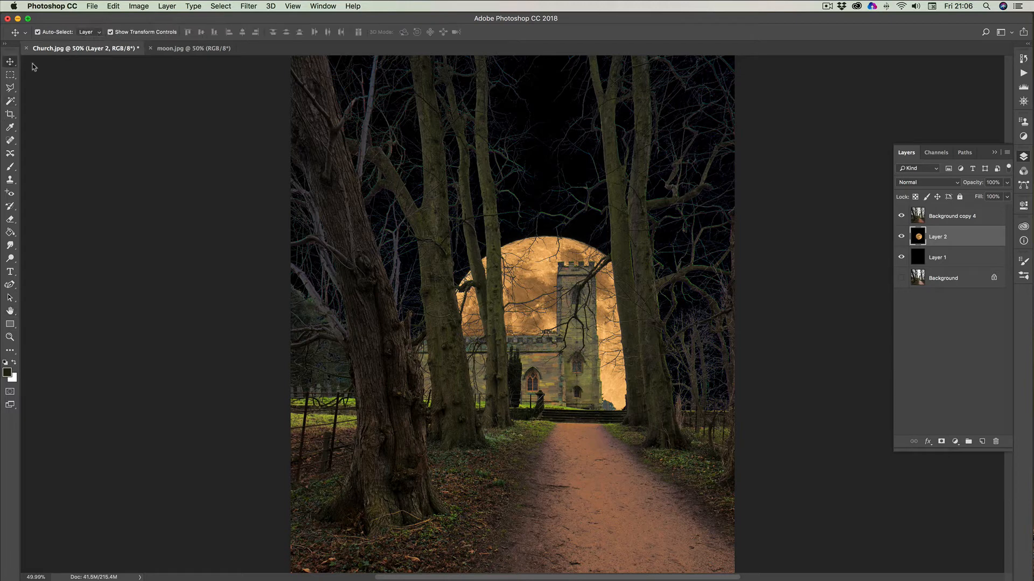
pyautogui.moveTo(535, 297)
pyautogui.mouseDown()
pyautogui.moveTo(525, 295)
pyautogui.moveTo(538, 293)
pyautogui.mouseUp()
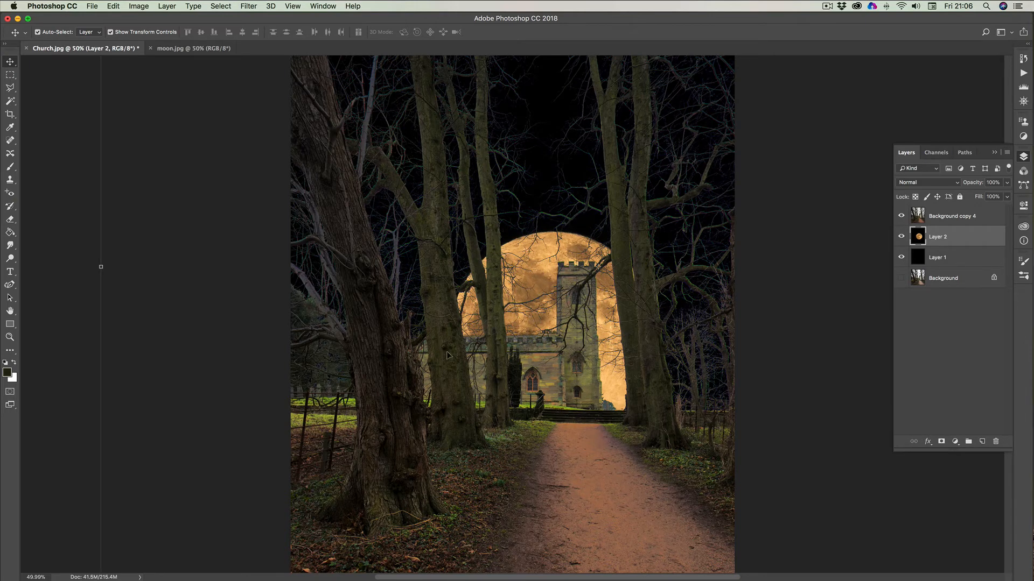
# Scale the moon layer proportionally to about 108%, and shift it down and to the right behind the church tower
pyautogui.scroll(10, 448, 352)
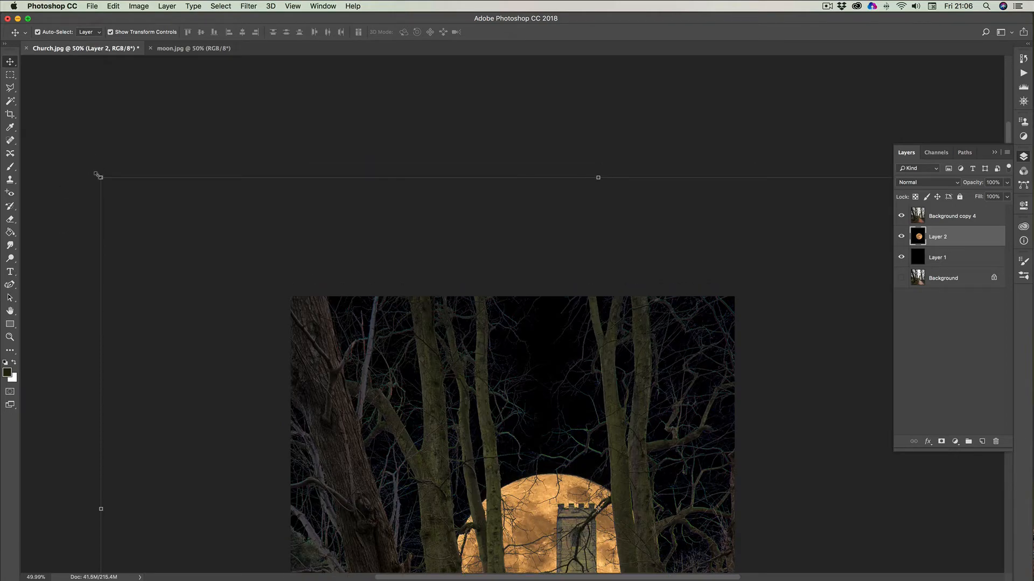
pyautogui.moveTo(97, 176); pyautogui.dragTo(25, 113)
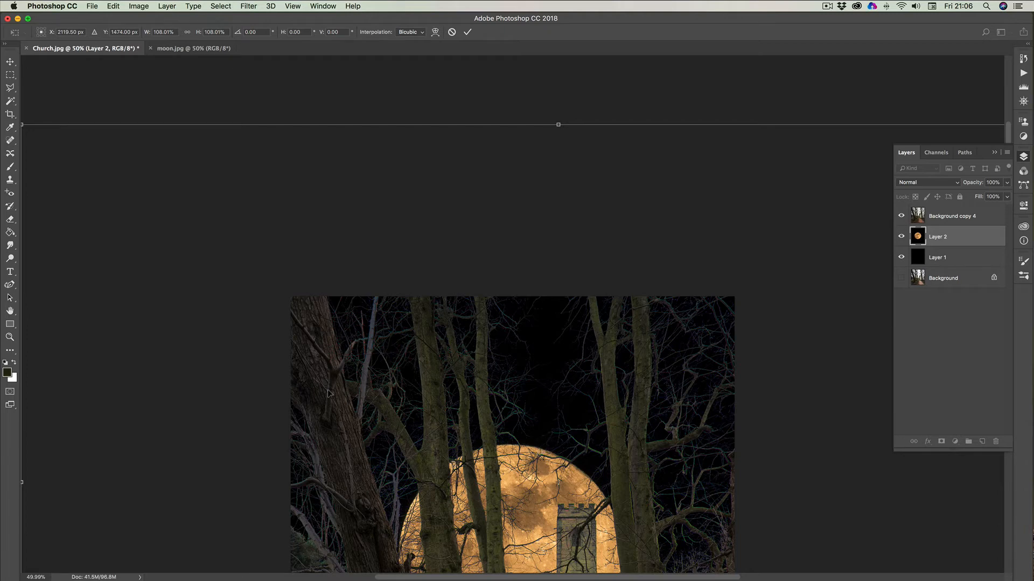
pyautogui.click(12, 312)
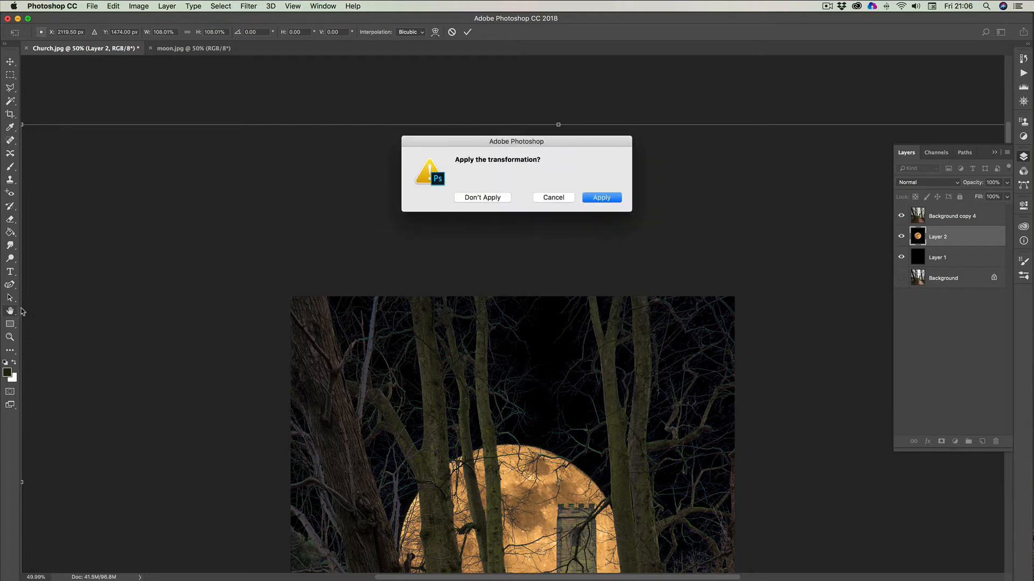
pyautogui.click(602, 198)
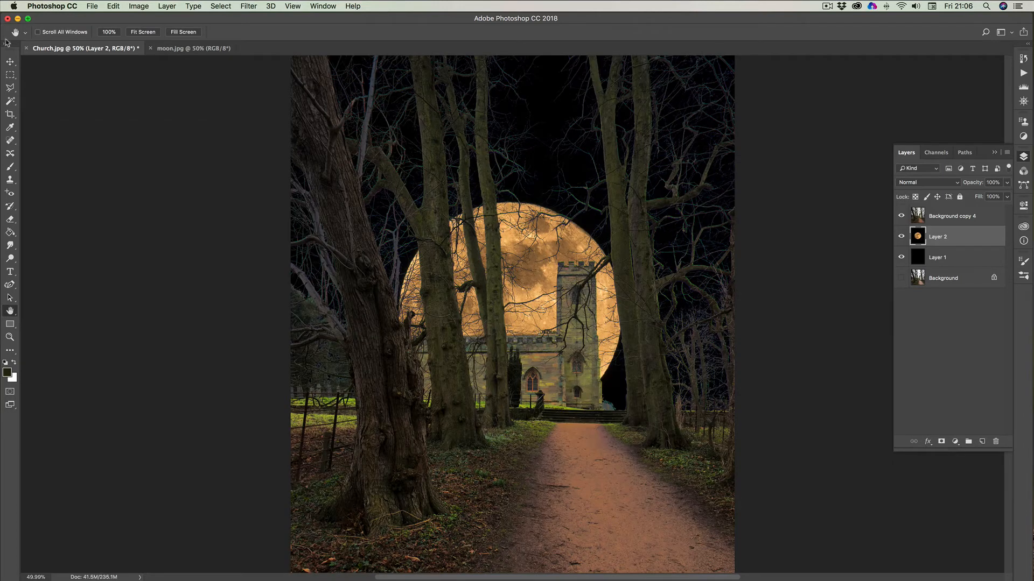
pyautogui.click(11, 60)
pyautogui.moveTo(522, 235); pyautogui.dragTo(545, 253)
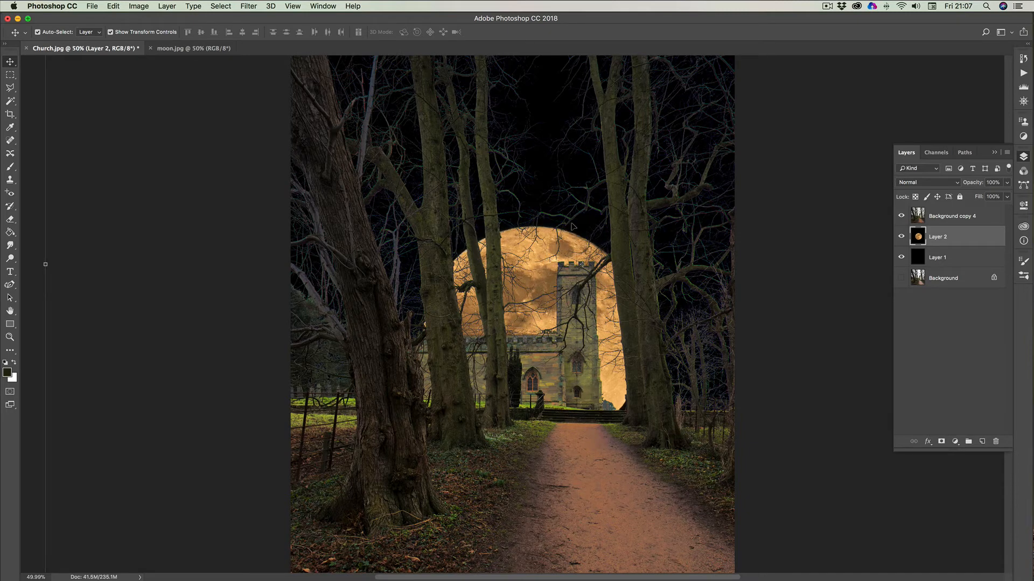
# Scale the moon layer proportionally to about 126.6%, and reposition it behind the church tower
pyautogui.scroll(-2, 572, 226)
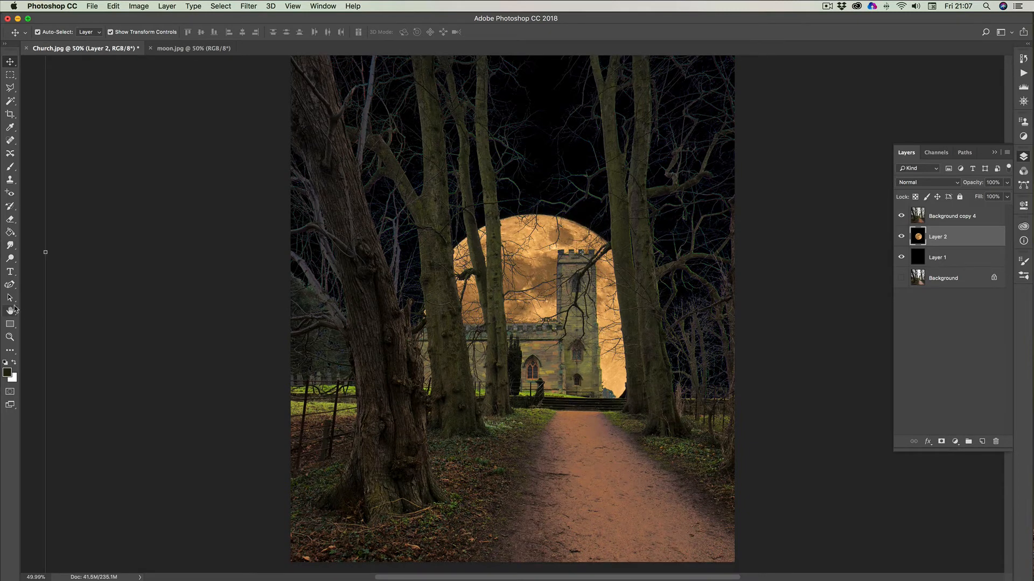
pyautogui.scroll(5, 277, 287)
pyautogui.scroll(1, 277, 290)
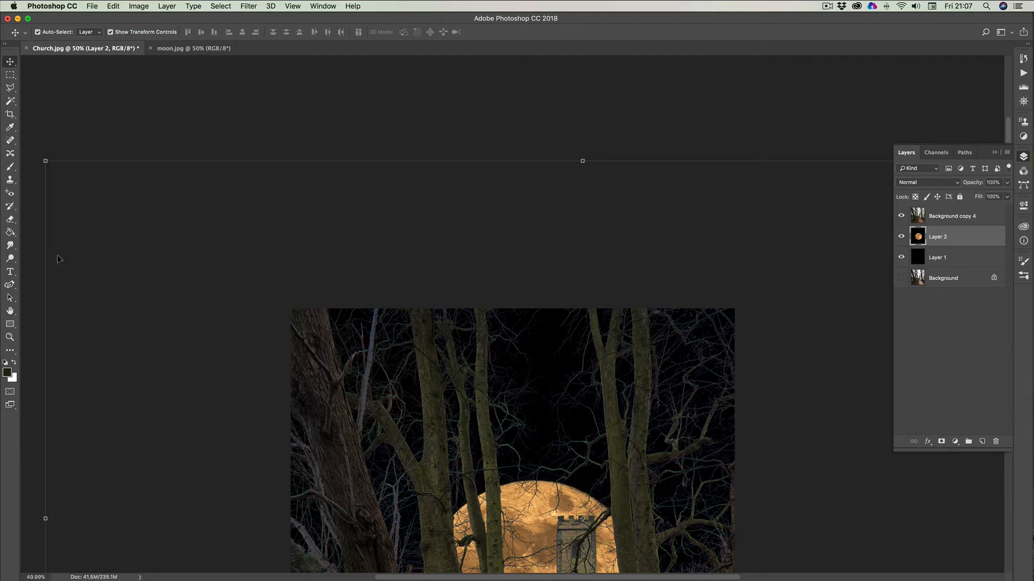
pyautogui.moveTo(109, 316); pyautogui.dragTo(430, 418)
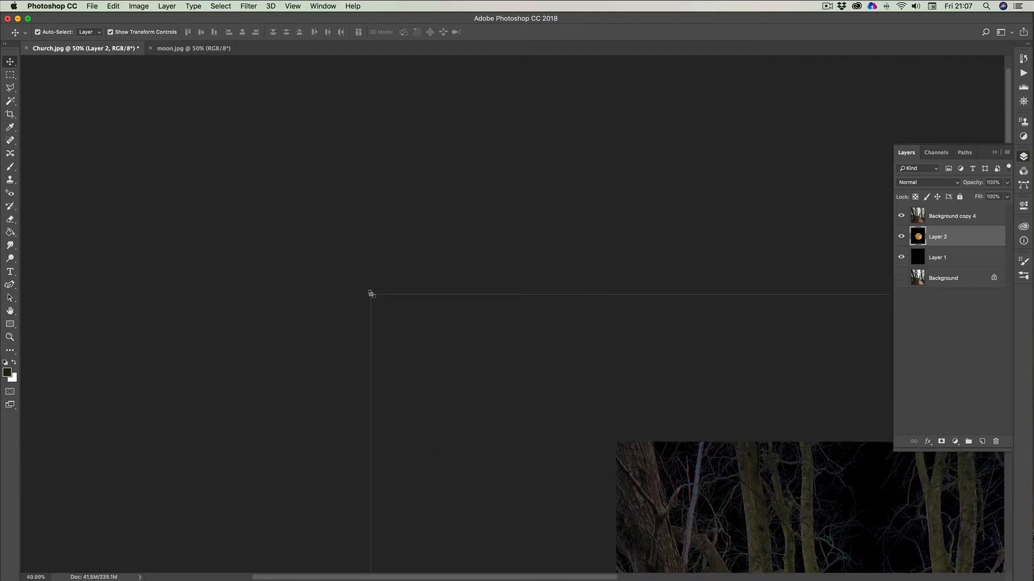
pyautogui.moveTo(371, 294); pyautogui.dragTo(151, 85)
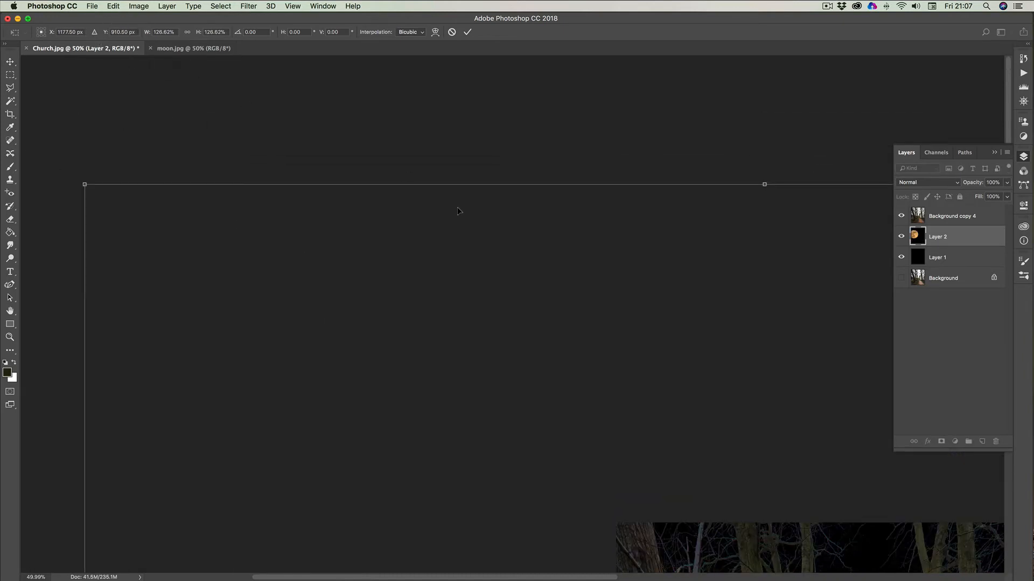
pyautogui.click(467, 32)
pyautogui.click(10, 312)
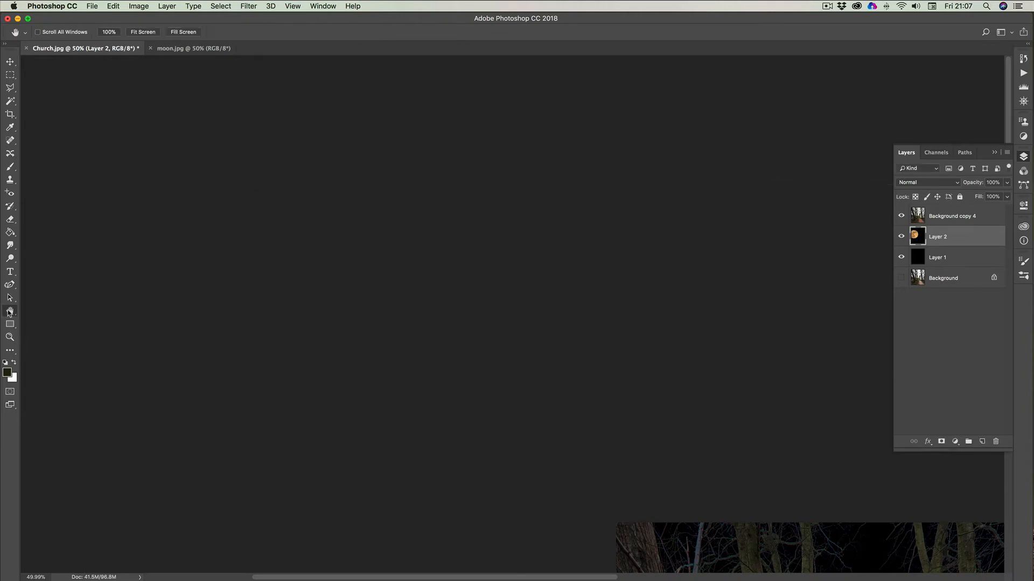
pyautogui.click(10, 61)
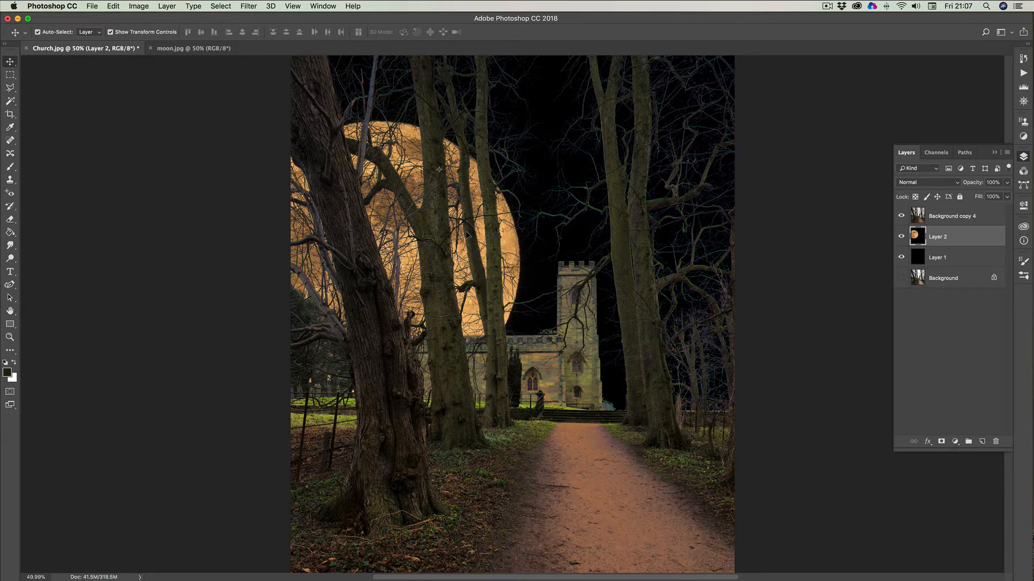
pyautogui.moveTo(463, 251); pyautogui.dragTo(615, 316)
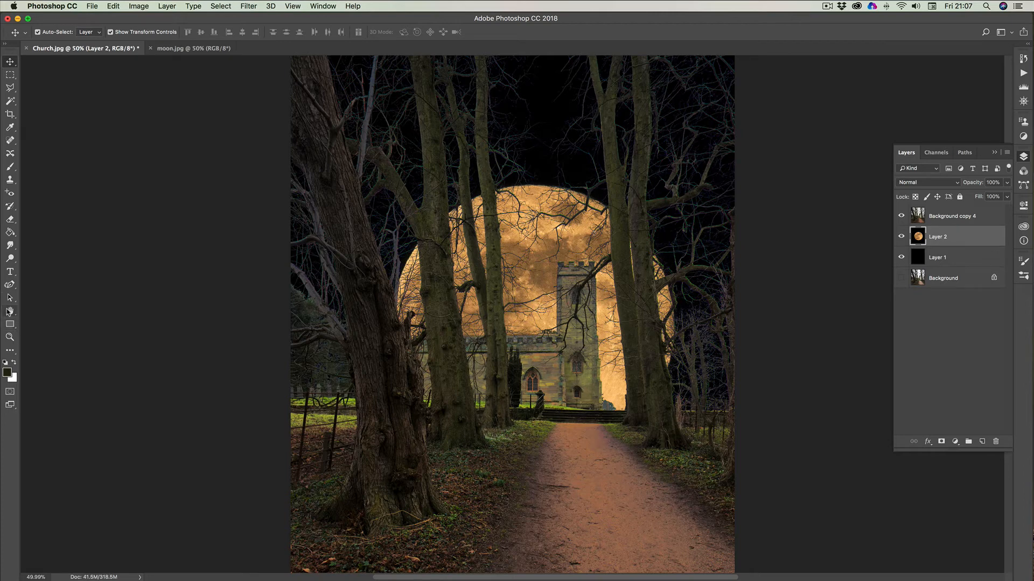
# Crop the document to its current canvas bounds with Delete Cropped Pixels enabled, discarding the moon layer's overflow
pyautogui.click(10, 312)
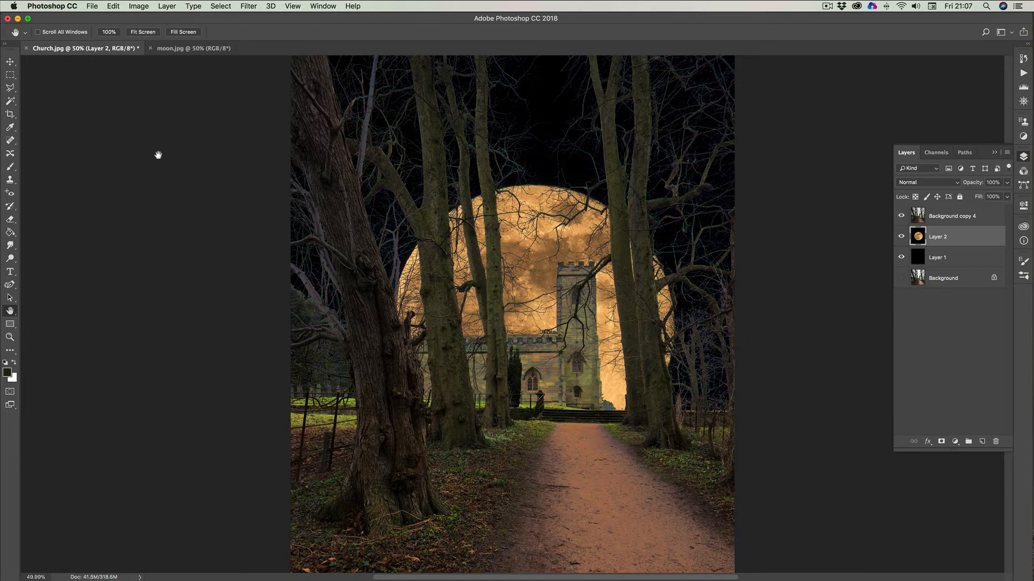
pyautogui.click(9, 115)
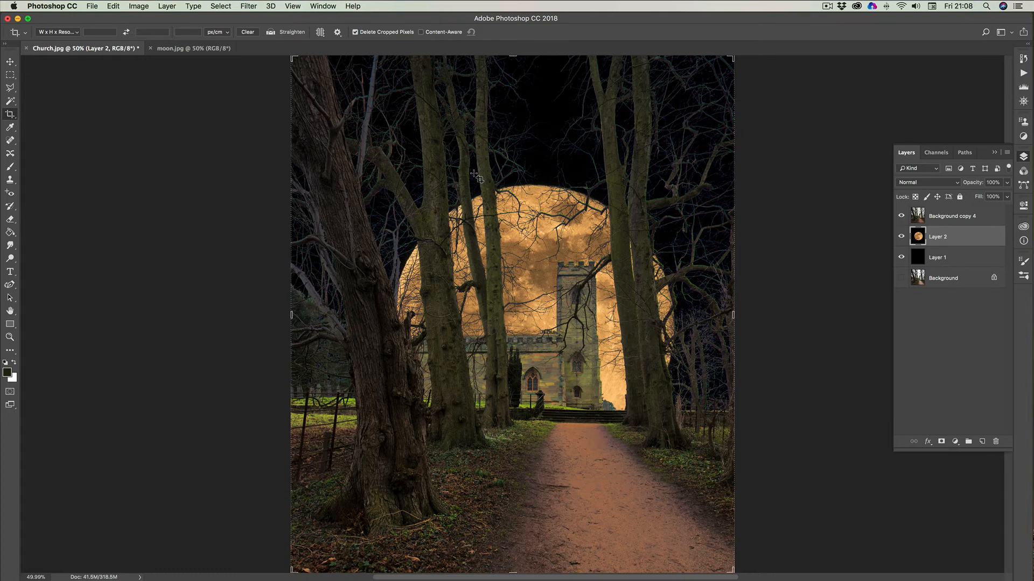
pyautogui.press('Return')
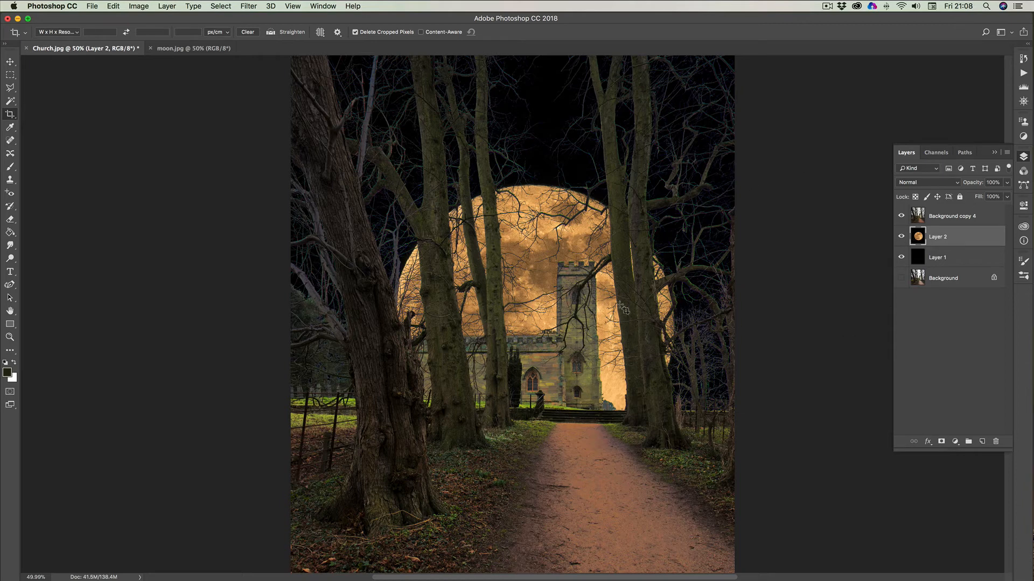
pyautogui.scroll(-3, 593, 302)
pyautogui.scroll(3, 591, 303)
# Add a Curves adjustment above the moon layer and raise the Red channel's midpoint to input 125, output 146
pyautogui.click(1024, 137)
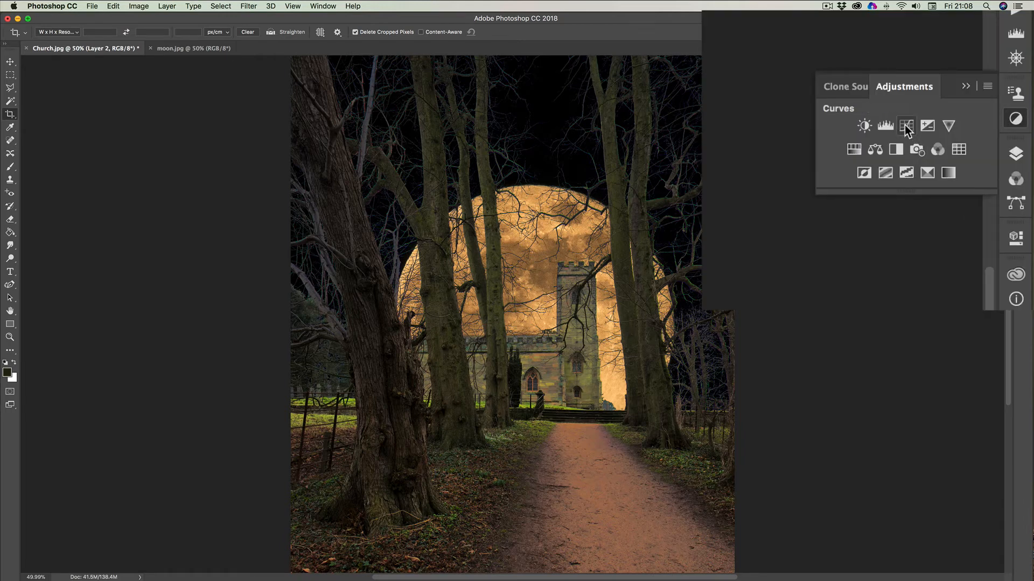
pyautogui.click(906, 126)
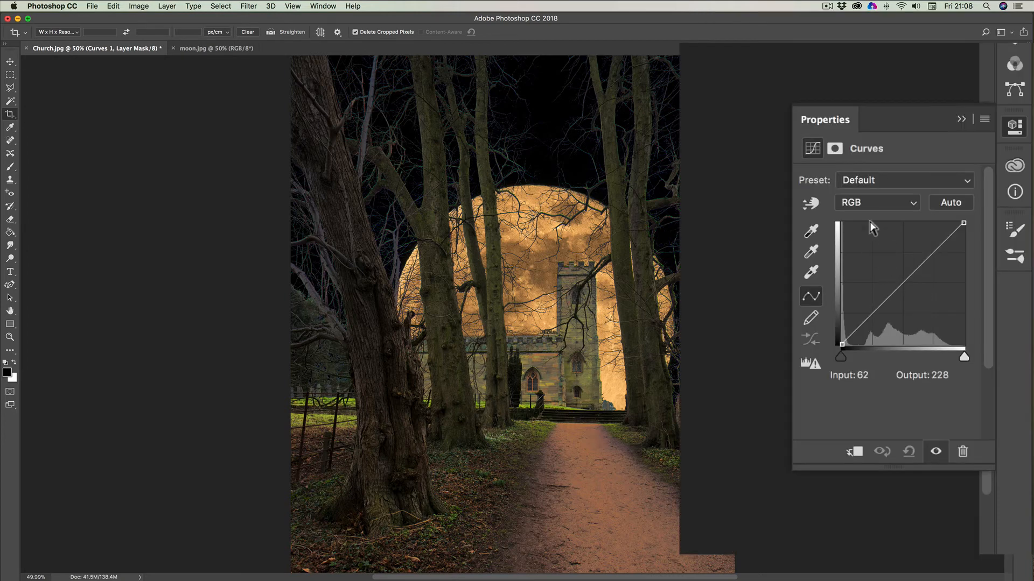
pyautogui.click(879, 203)
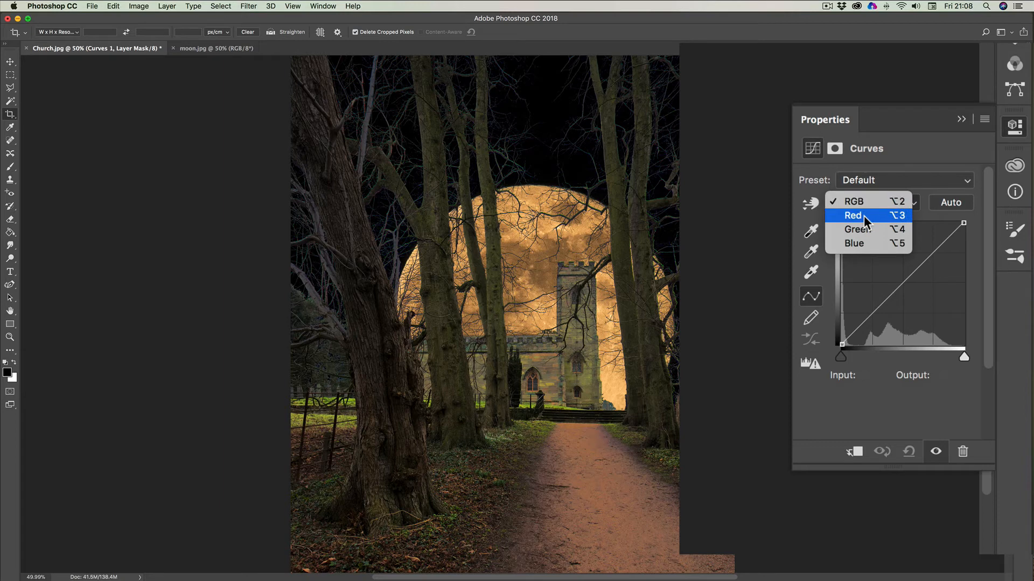
pyautogui.click(864, 216)
pyautogui.moveTo(897, 279); pyautogui.dragTo(962, 284)
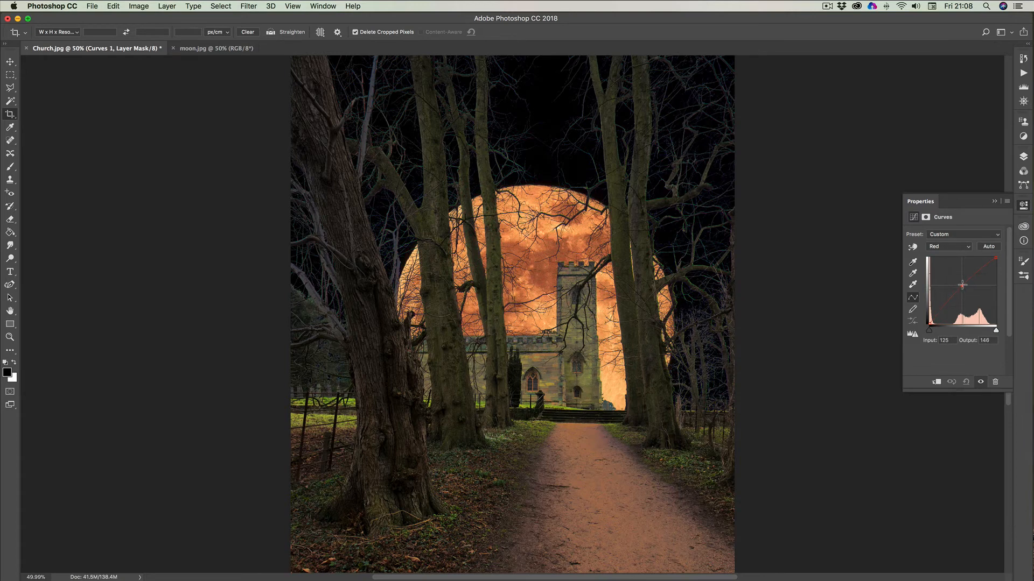
pyautogui.click(994, 201)
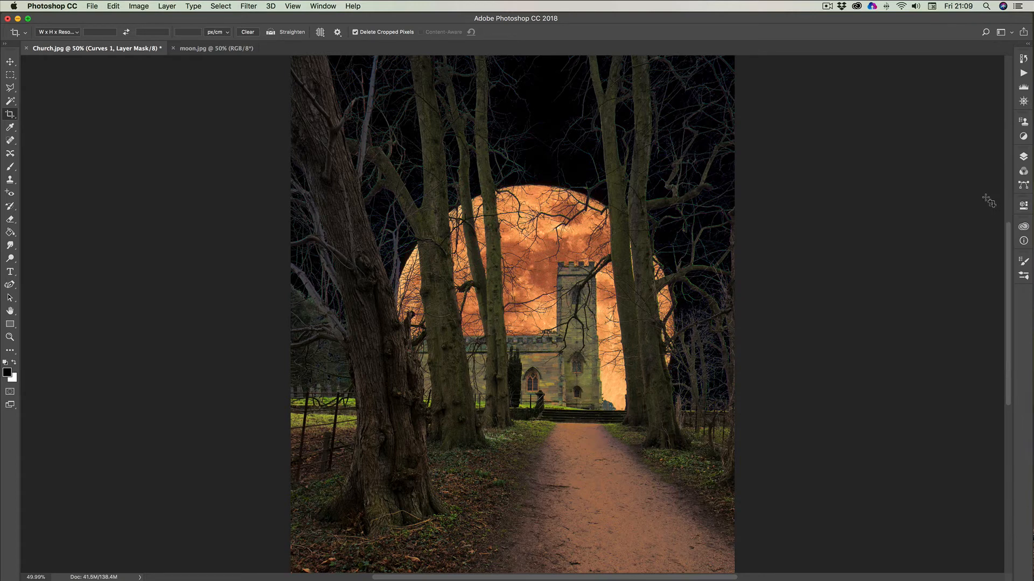
pyautogui.click(1023, 158)
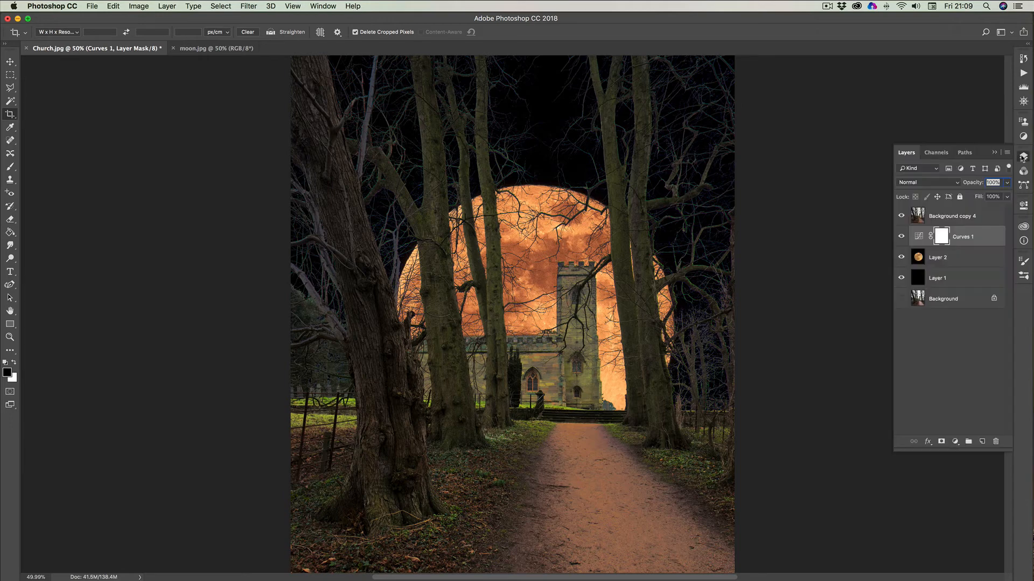
pyautogui.click(970, 237)
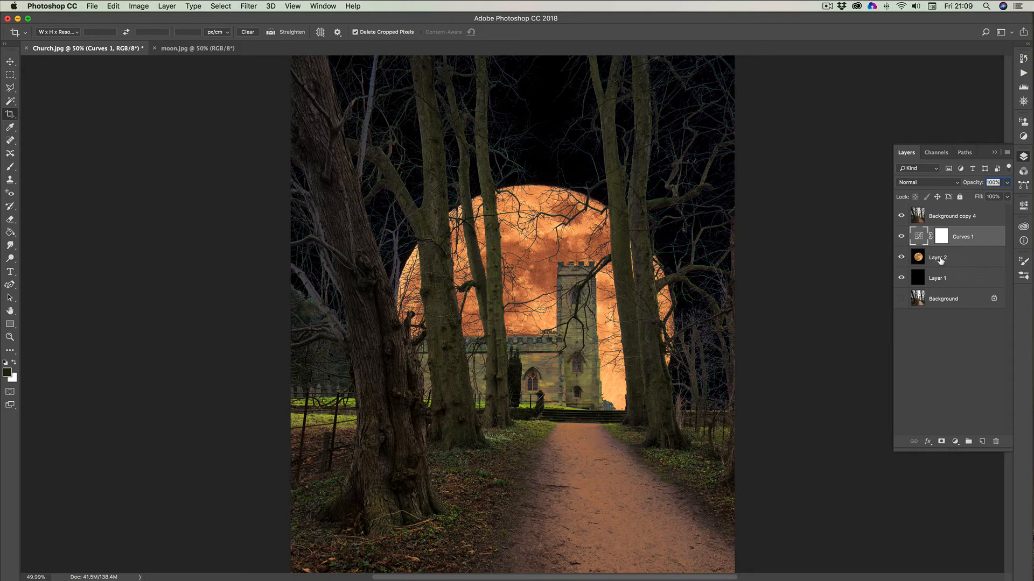
pyautogui.click(994, 154)
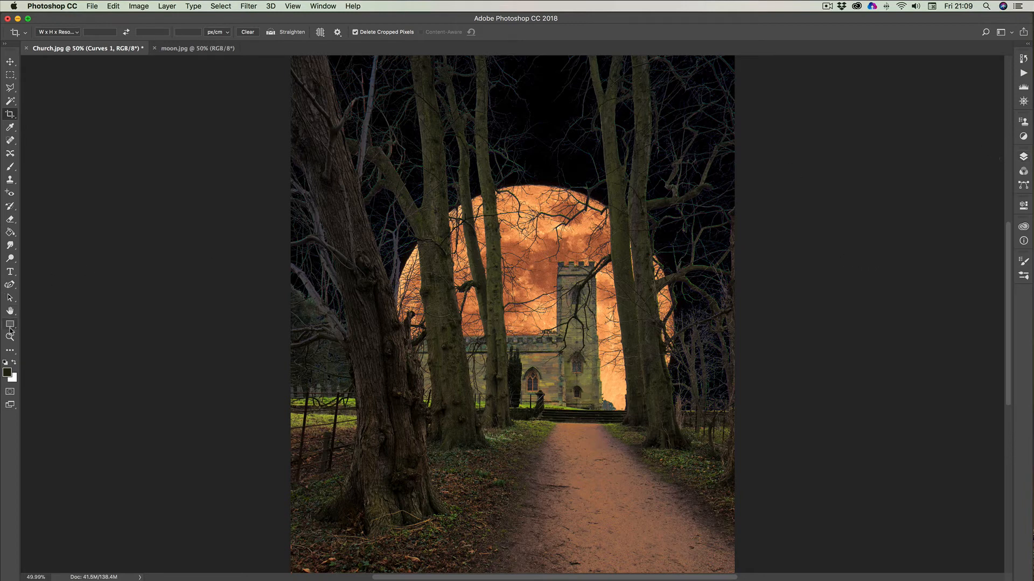
pyautogui.click(11, 312)
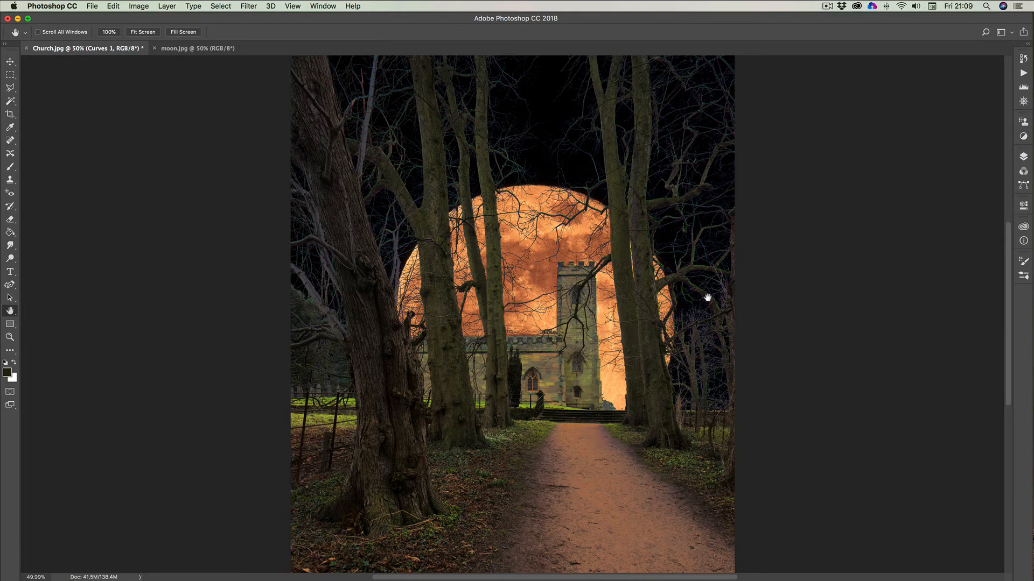
# Add a new layer above the Curves adjustment and paint white on it behind the church cut-out with a 250 px brush
pyautogui.click(1023, 158)
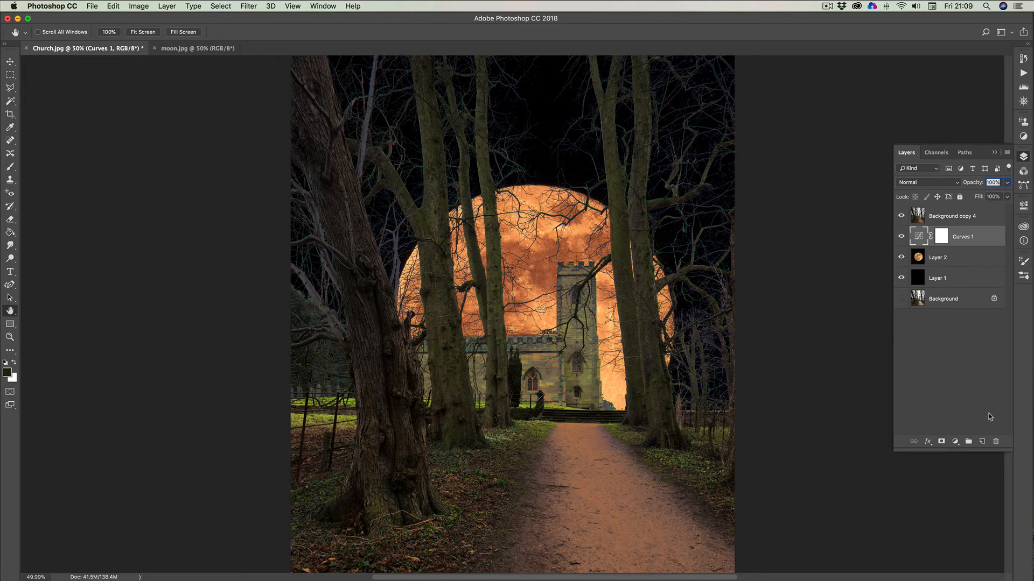
pyautogui.click(982, 441)
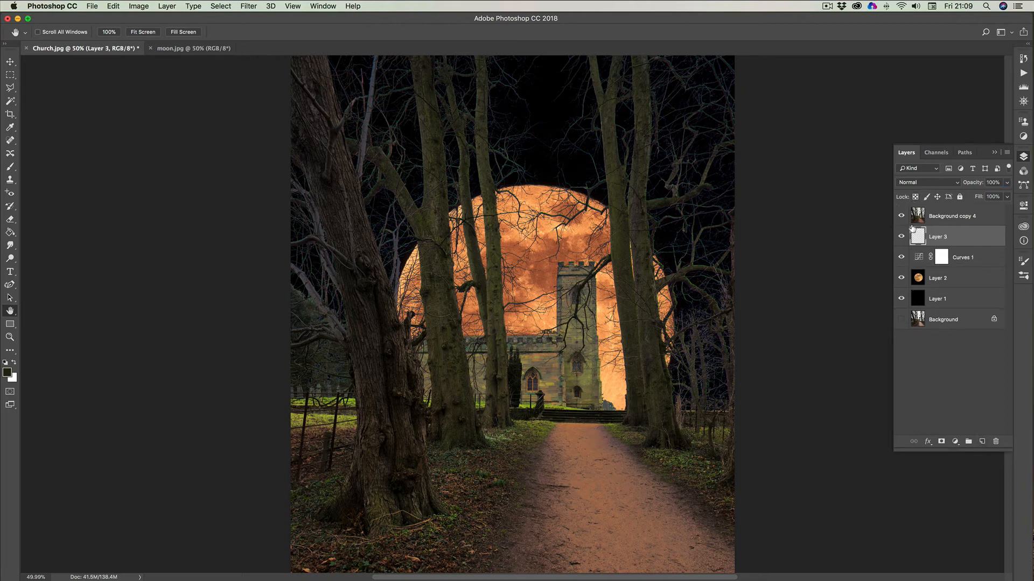
pyautogui.click(15, 363)
pyautogui.click(10, 167)
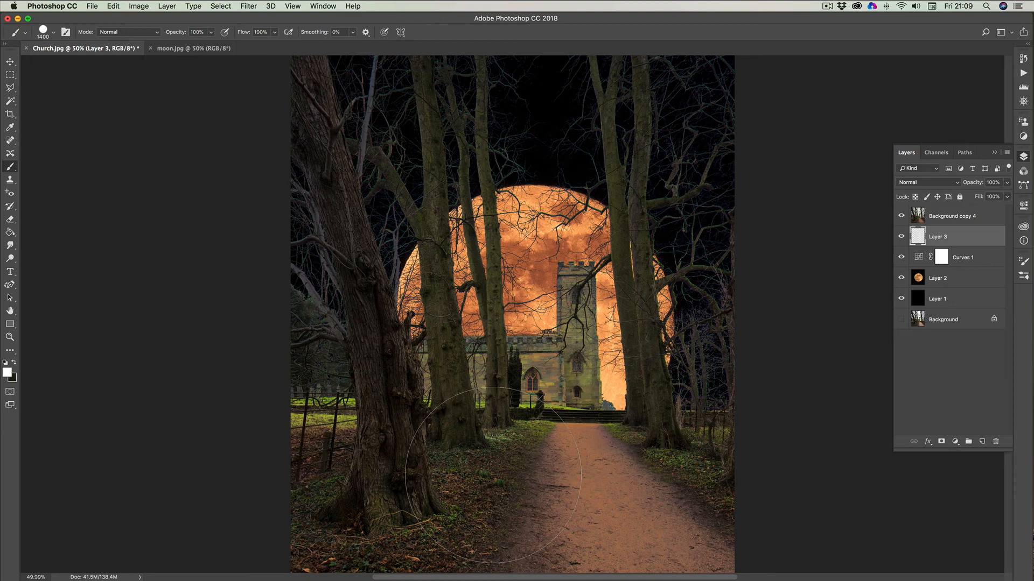
pyautogui.press('[')
pyautogui.press('[')
pyautogui.press('[')
pyautogui.press('[')
pyautogui.press('[')
pyautogui.press('[')
pyautogui.press('[')
pyautogui.press('[')
pyautogui.press('[')
pyautogui.press('[')
pyautogui.press('[')
pyautogui.press('[')
pyautogui.moveTo(503, 433)
pyautogui.mouseDown()
pyautogui.moveTo(488, 436)
pyautogui.moveTo(507, 432)
pyautogui.moveTo(511, 445)
pyautogui.mouseUp()
# Compare the image with and without the white-painted layer by toggling its visibility
pyautogui.click(903, 237)
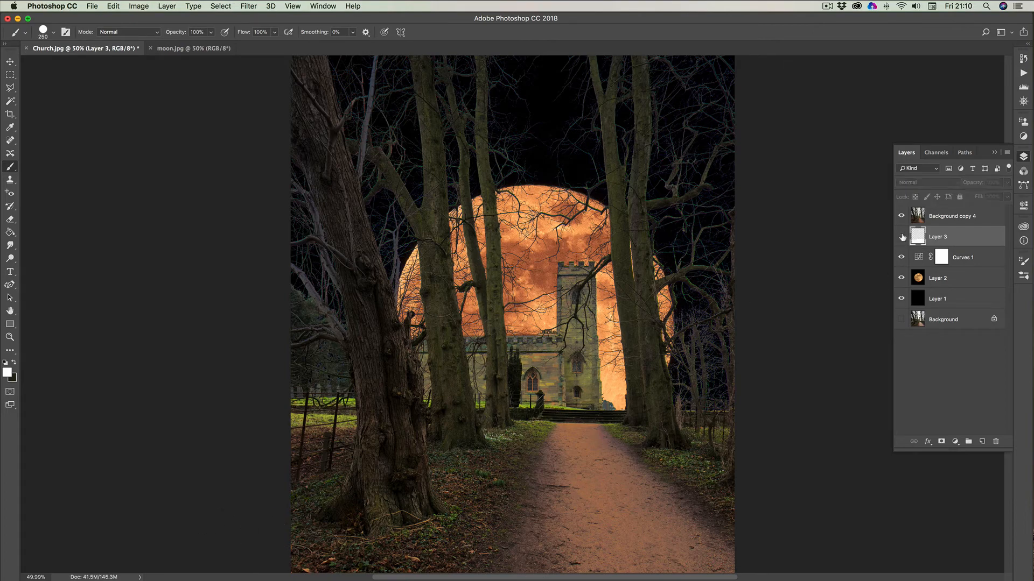
pyautogui.click(902, 237)
pyautogui.click(903, 237)
pyautogui.click(902, 237)
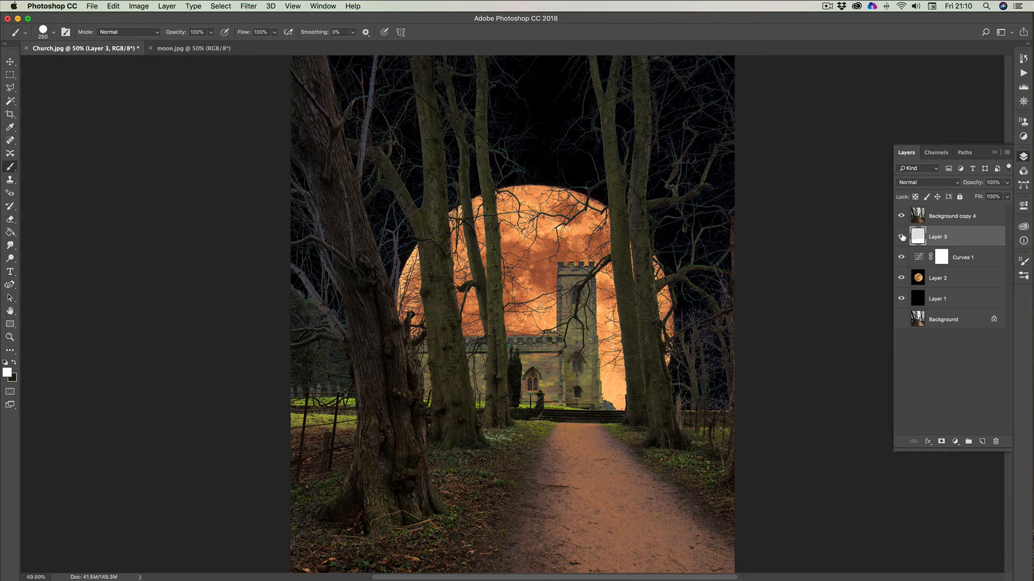
pyautogui.click(903, 237)
pyautogui.click(902, 237)
pyautogui.click(903, 236)
pyautogui.click(903, 237)
pyautogui.click(995, 153)
pyautogui.scroll(-2, 896, 224)
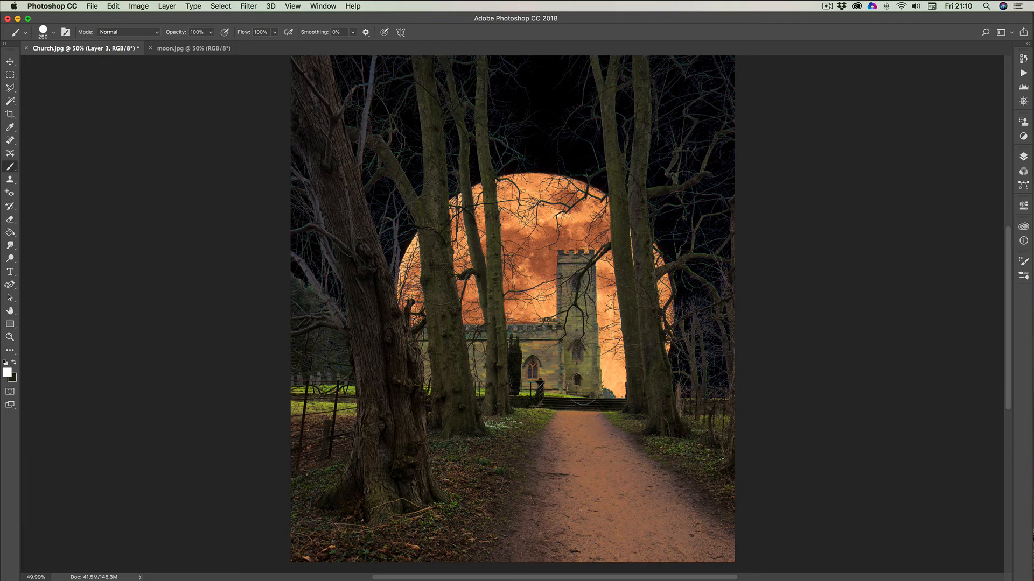
# Add a new layer above Background copy 4 and paint a dark patch at the middle-left tree's foot with 15% brush flow
pyautogui.click(1023, 156)
pyautogui.click(948, 217)
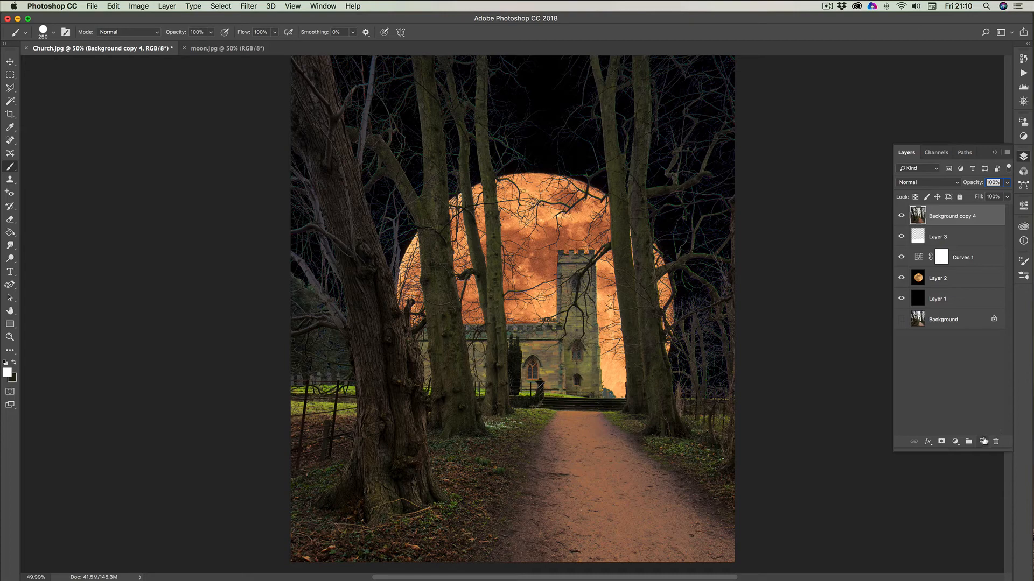
pyautogui.click(983, 441)
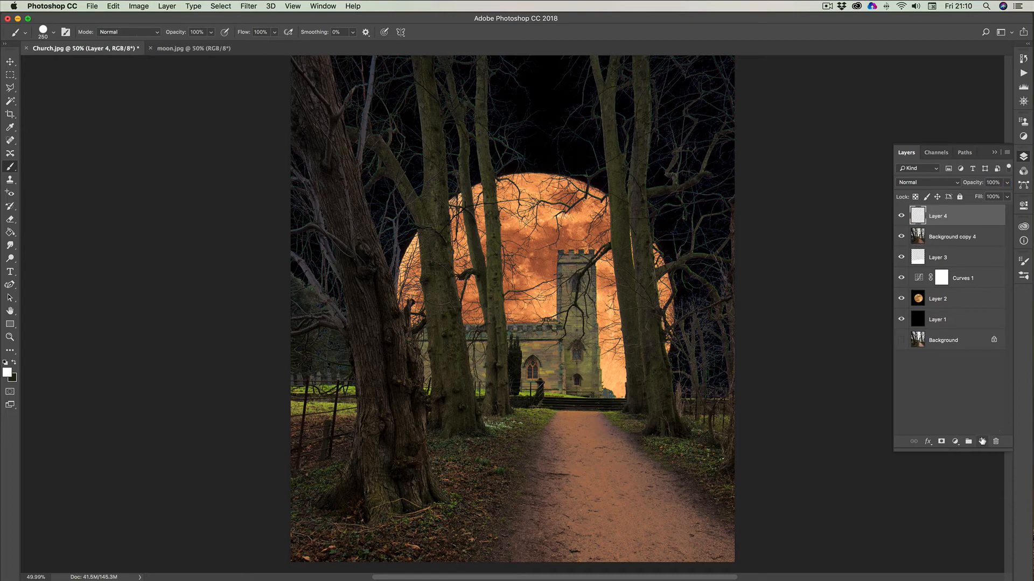
pyautogui.click(14, 364)
pyautogui.click(274, 34)
pyautogui.moveTo(275, 43); pyautogui.dragTo(237, 45)
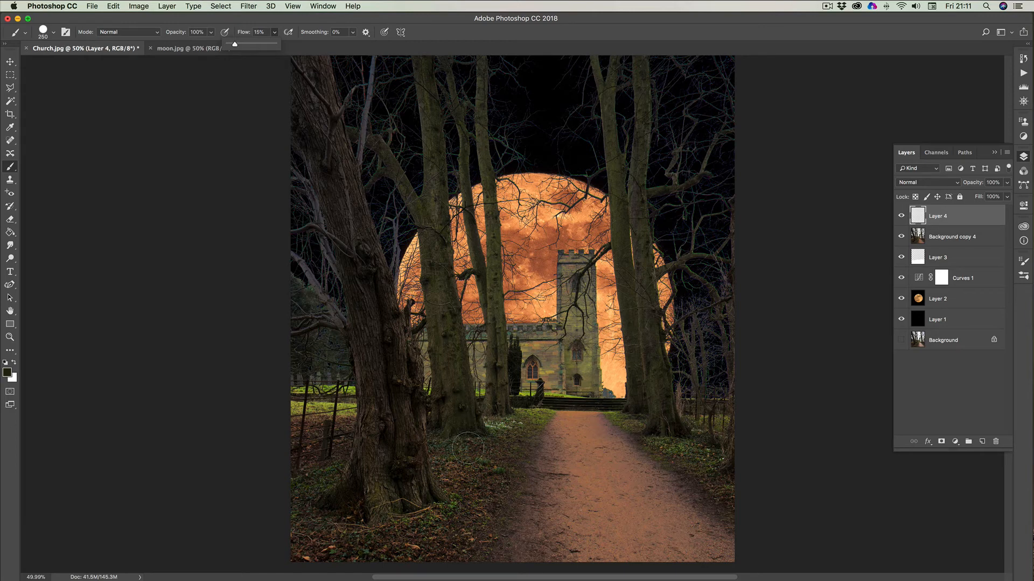
pyautogui.moveTo(466, 449)
pyautogui.mouseDown()
pyautogui.moveTo(453, 459)
pyautogui.moveTo(476, 447)
pyautogui.moveTo(452, 463)
pyautogui.moveTo(460, 455)
pyautogui.moveTo(443, 453)
pyautogui.mouseUp()
# Set the foreground colour to black and paint soft shadows at the feet of the middle-left and large foreground trees
pyautogui.click(7, 374)
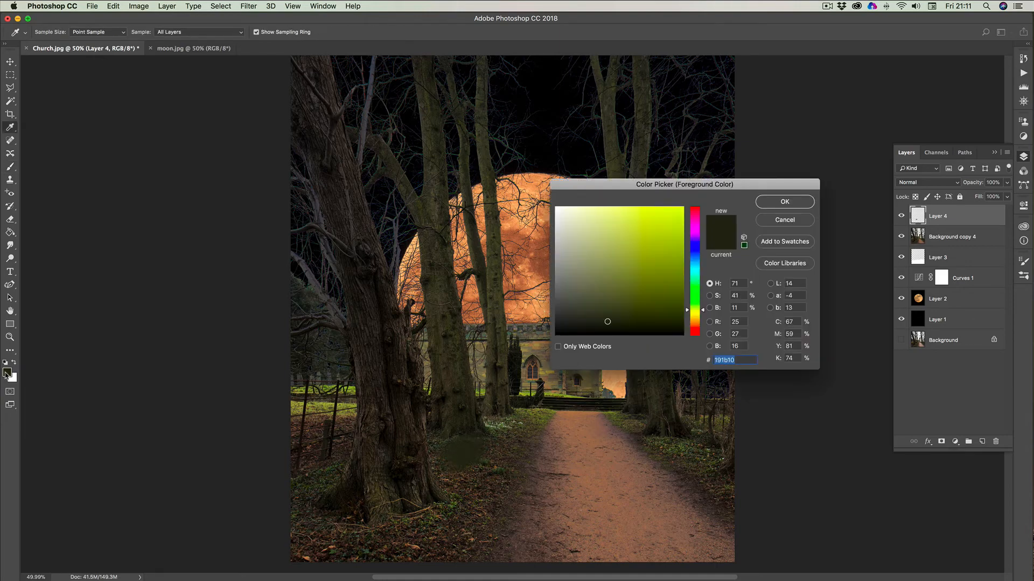
pyautogui.moveTo(607, 321); pyautogui.dragTo(514, 338)
pyautogui.click(785, 202)
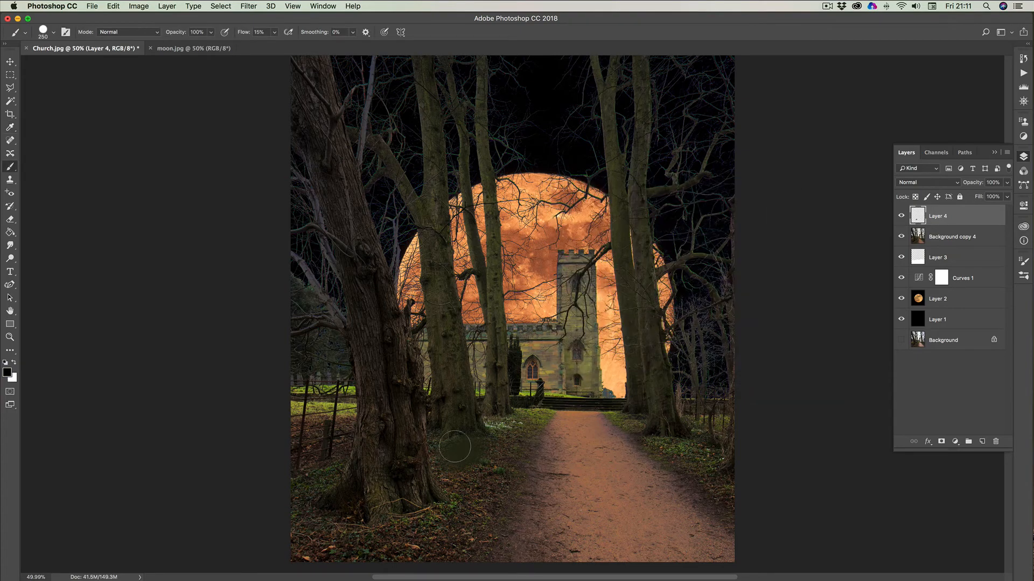
pyautogui.moveTo(469, 453)
pyautogui.mouseDown()
pyautogui.moveTo(476, 450)
pyautogui.moveTo(436, 454)
pyautogui.moveTo(434, 466)
pyautogui.moveTo(443, 448)
pyautogui.moveTo(467, 451)
pyautogui.moveTo(439, 475)
pyautogui.mouseUp()
pyautogui.moveTo(302, 522)
pyautogui.mouseDown()
pyautogui.moveTo(342, 496)
pyautogui.moveTo(349, 503)
pyautogui.moveTo(280, 549)
pyautogui.moveTo(340, 513)
pyautogui.moveTo(292, 526)
pyautogui.moveTo(313, 518)
pyautogui.moveTo(314, 533)
pyautogui.moveTo(353, 520)
pyautogui.moveTo(302, 557)
pyautogui.moveTo(365, 531)
pyautogui.moveTo(365, 498)
pyautogui.moveTo(370, 529)
pyautogui.moveTo(373, 496)
pyautogui.moveTo(379, 535)
pyautogui.moveTo(305, 566)
pyautogui.moveTo(360, 539)
pyautogui.moveTo(340, 558)
pyautogui.moveTo(347, 539)
pyautogui.moveTo(325, 553)
pyautogui.moveTo(330, 534)
pyautogui.moveTo(295, 548)
pyautogui.moveTo(314, 538)
pyautogui.moveTo(304, 561)
pyautogui.moveTo(344, 546)
pyautogui.moveTo(330, 562)
pyautogui.moveTo(361, 537)
pyautogui.mouseUp()
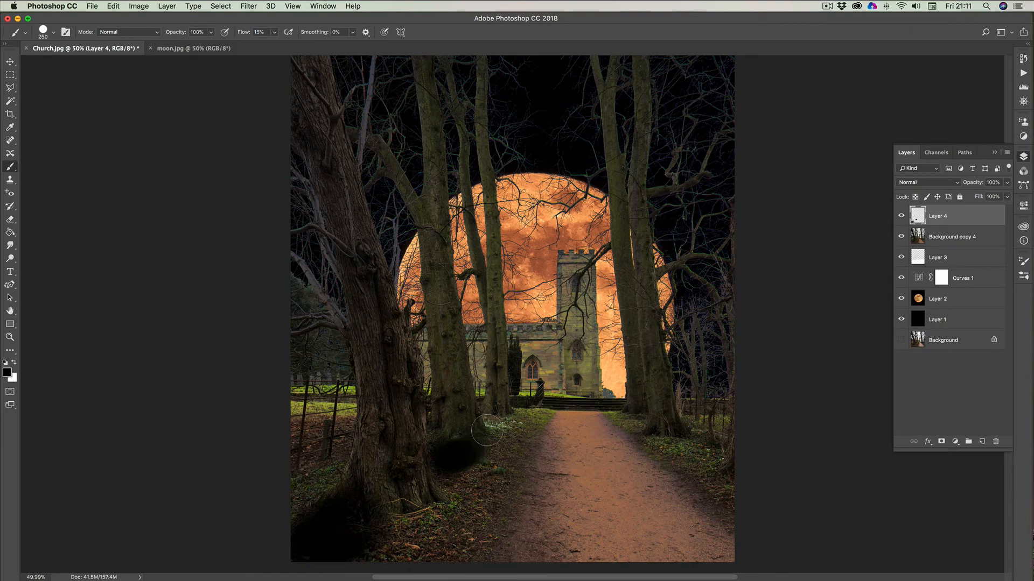
# Reduce the brush to 80 px and paint smaller black shadows at the feet of the trees flanking the far end of the path
pyautogui.press('[')
pyautogui.press('[')
pyautogui.press('[')
pyautogui.press('[')
pyautogui.press('[')
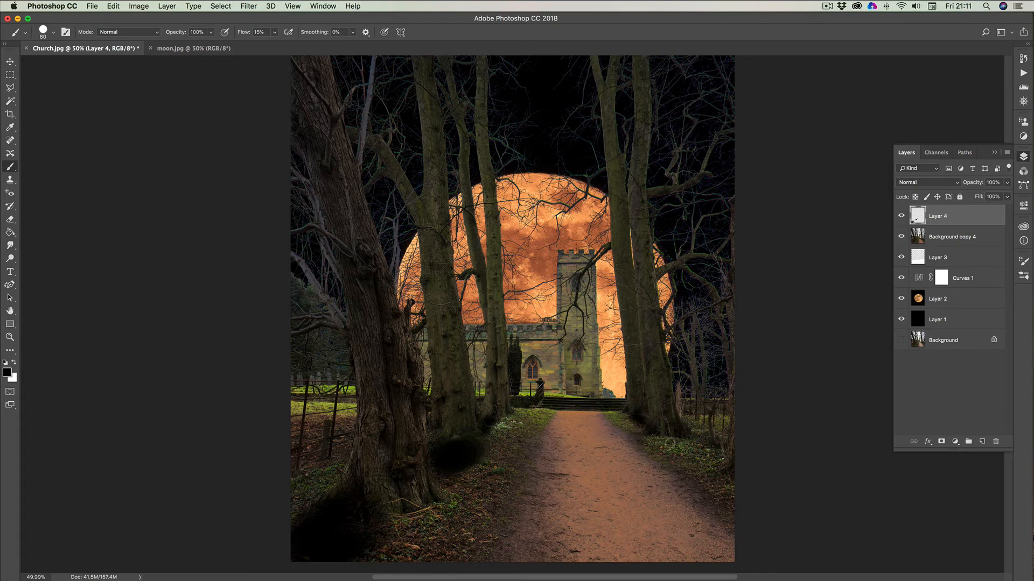
pyautogui.moveTo(711, 466)
pyautogui.mouseDown()
pyautogui.moveTo(675, 446)
pyautogui.moveTo(689, 453)
pyautogui.moveTo(691, 439)
pyautogui.mouseUp()
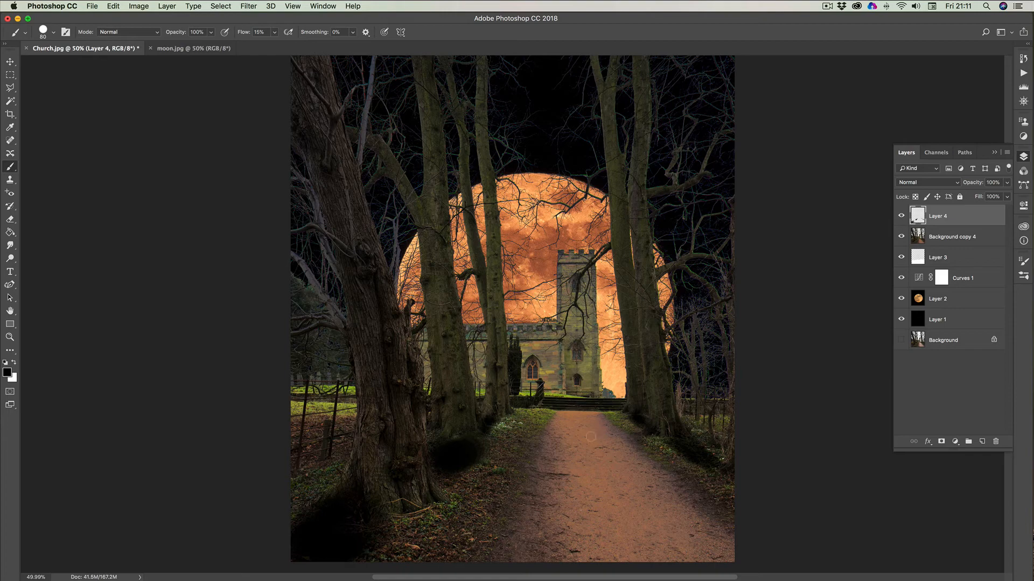
# Extend the black shadow from the right-hand trees diagonally across the verge to the image's right edge
pyautogui.scroll(-3, 591, 437)
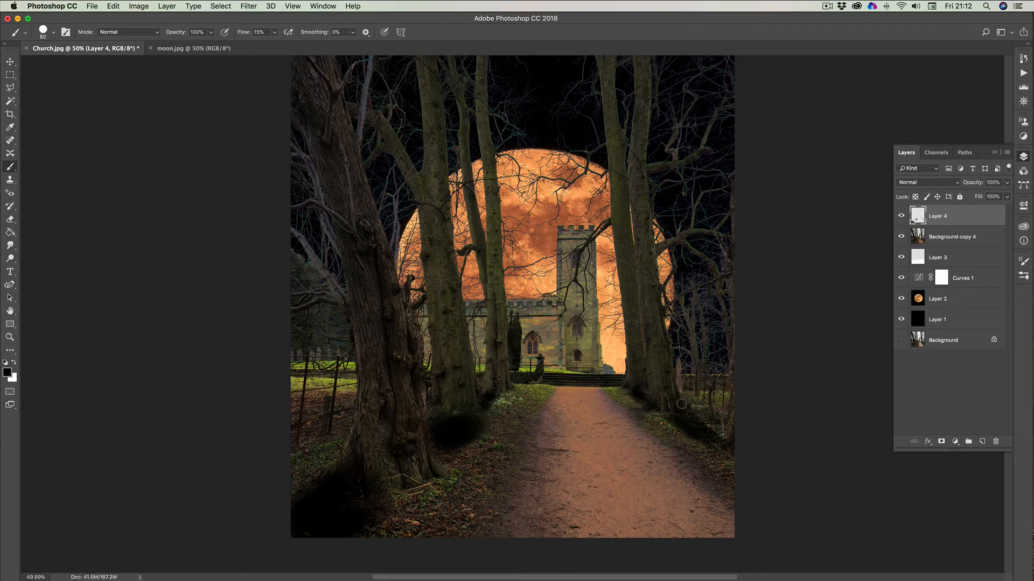
pyautogui.moveTo(710, 445); pyautogui.dragTo(735, 467)
pyautogui.moveTo(687, 431)
pyautogui.mouseDown()
pyautogui.moveTo(737, 472)
pyautogui.moveTo(701, 448)
pyautogui.moveTo(736, 474)
pyautogui.moveTo(725, 470)
pyautogui.mouseUp()
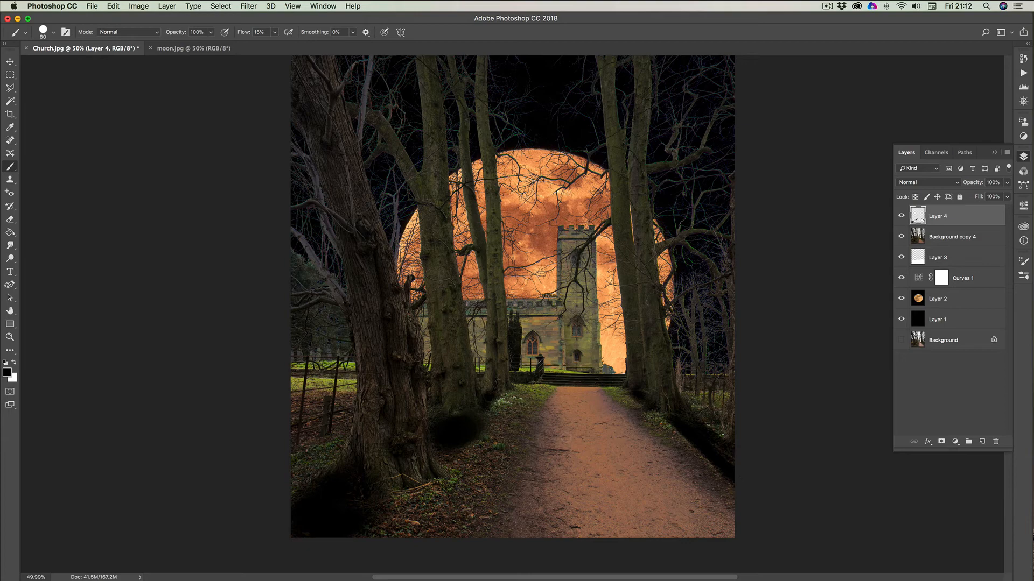
pyautogui.scroll(-1, 544, 426)
pyautogui.scroll(4, 544, 426)
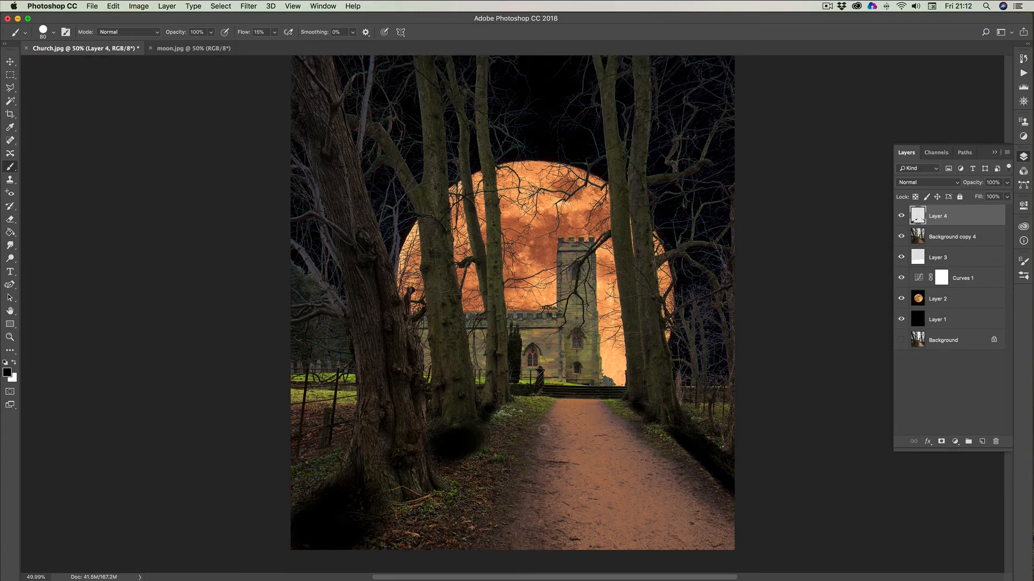
pyautogui.scroll(-2, 544, 434)
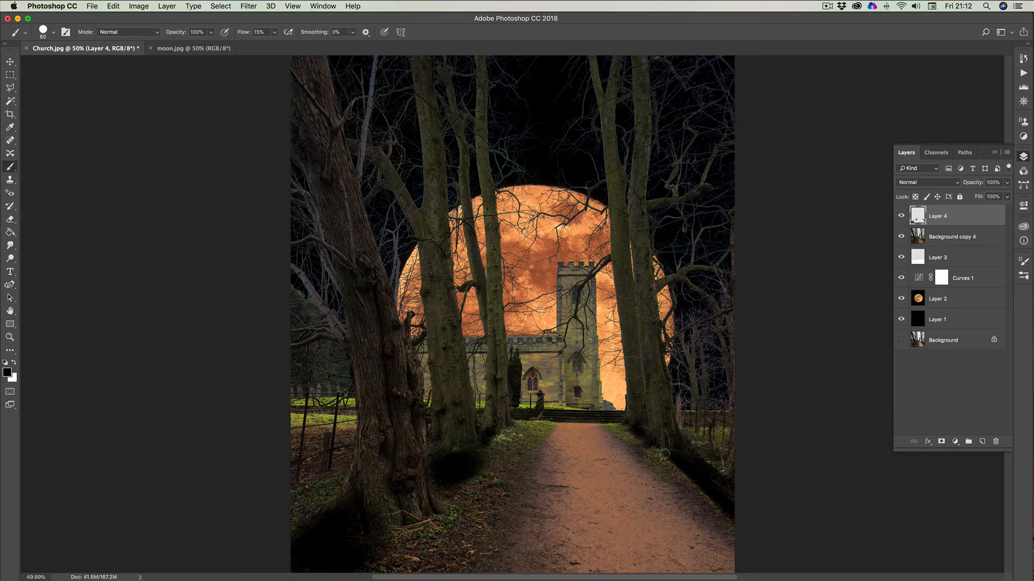
pyautogui.moveTo(664, 452)
pyautogui.mouseDown()
pyautogui.moveTo(700, 493)
pyautogui.moveTo(747, 520)
pyautogui.moveTo(712, 497)
pyautogui.moveTo(738, 520)
pyautogui.mouseUp()
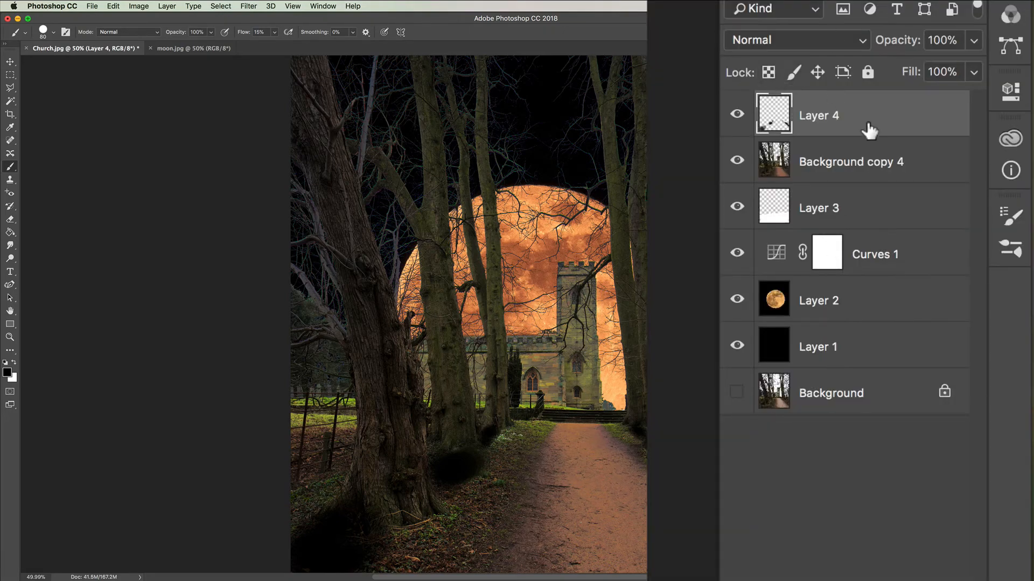
# Set the blend mode of the shadow layer, Layer 4, to Soft Light and reduce its opacity to 74%
pyautogui.click(742, 39)
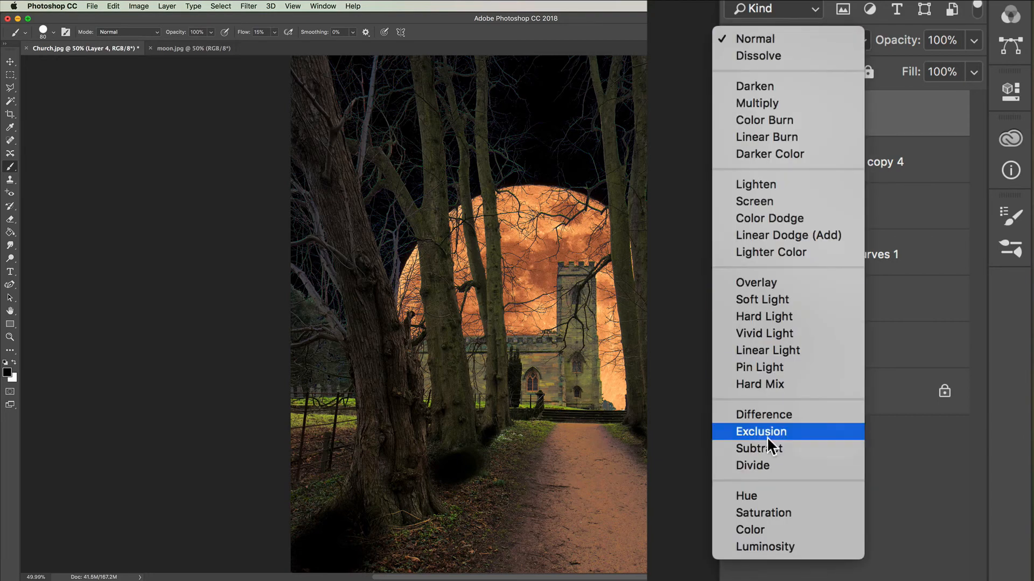
pyautogui.click(766, 297)
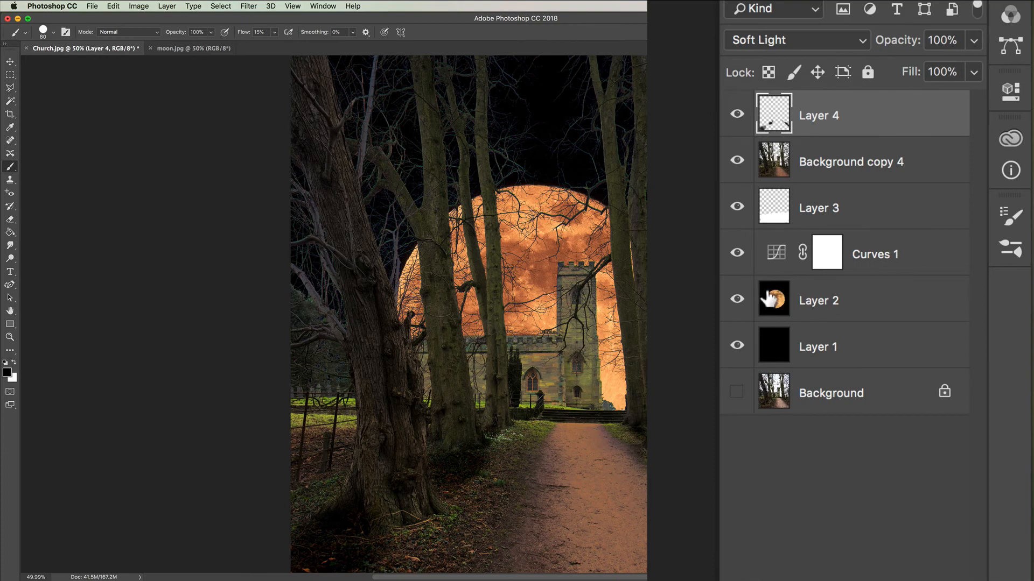
pyautogui.click(973, 41)
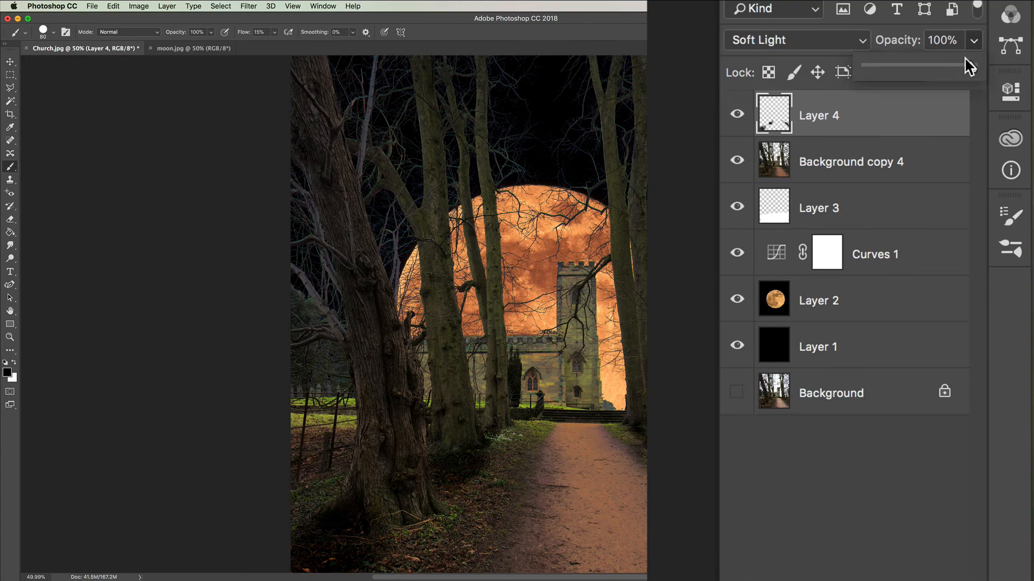
pyautogui.moveTo(964, 63); pyautogui.dragTo(937, 63)
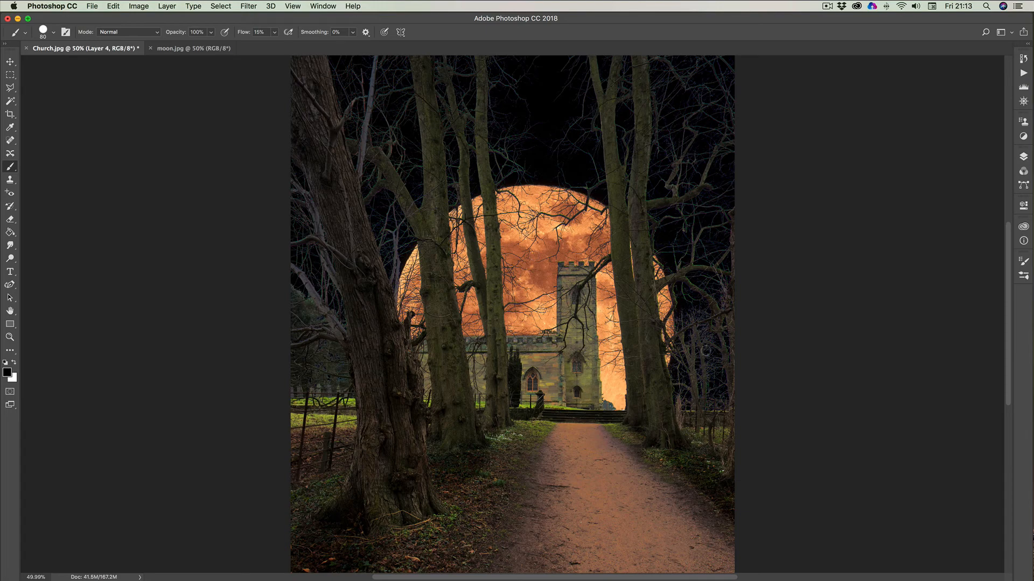
# Add a new layer above Layer 4 and draw an elliptical marquee selection that nearly fills the image
pyautogui.click(1025, 158)
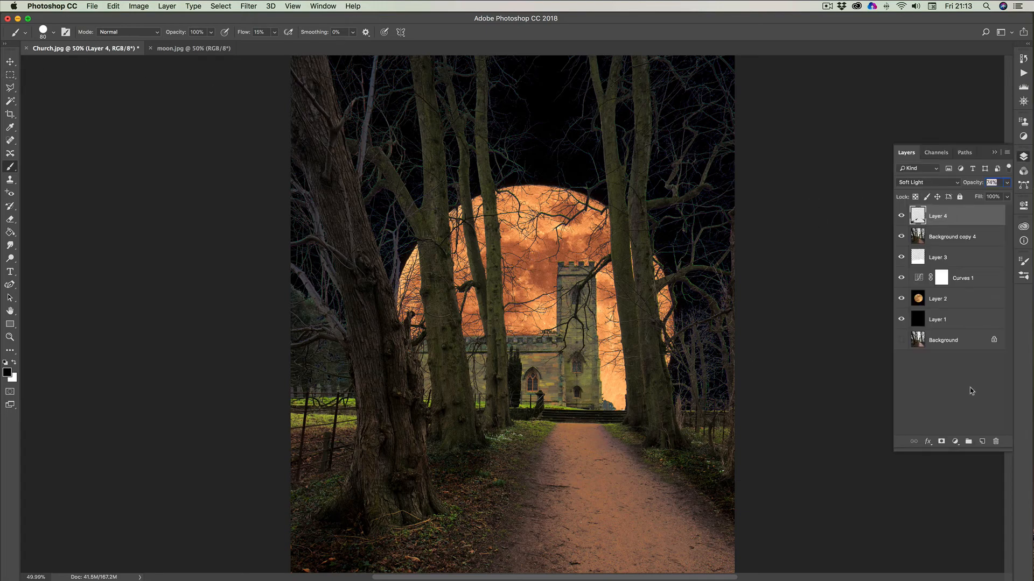
pyautogui.click(982, 442)
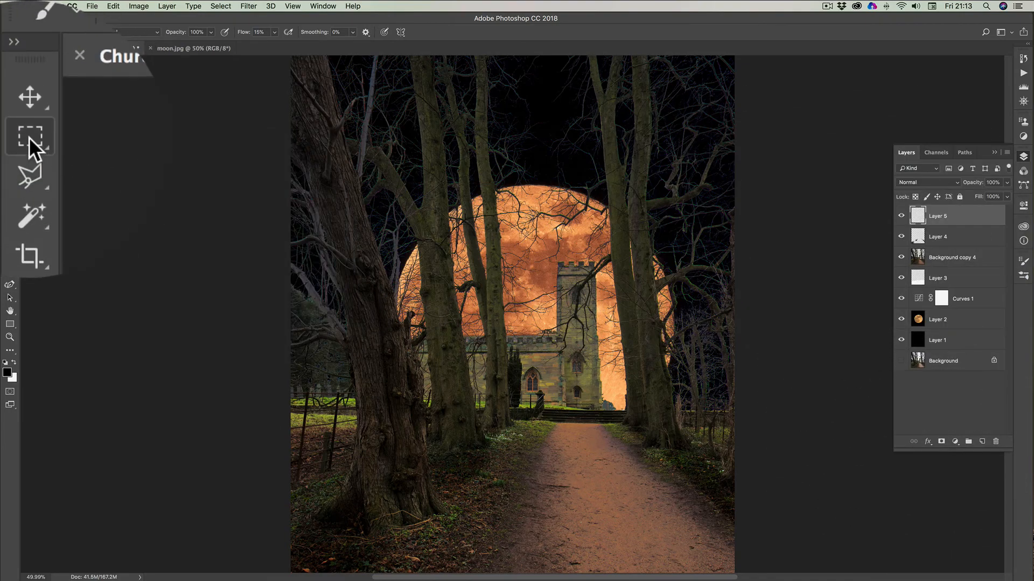
pyautogui.click(29, 138)
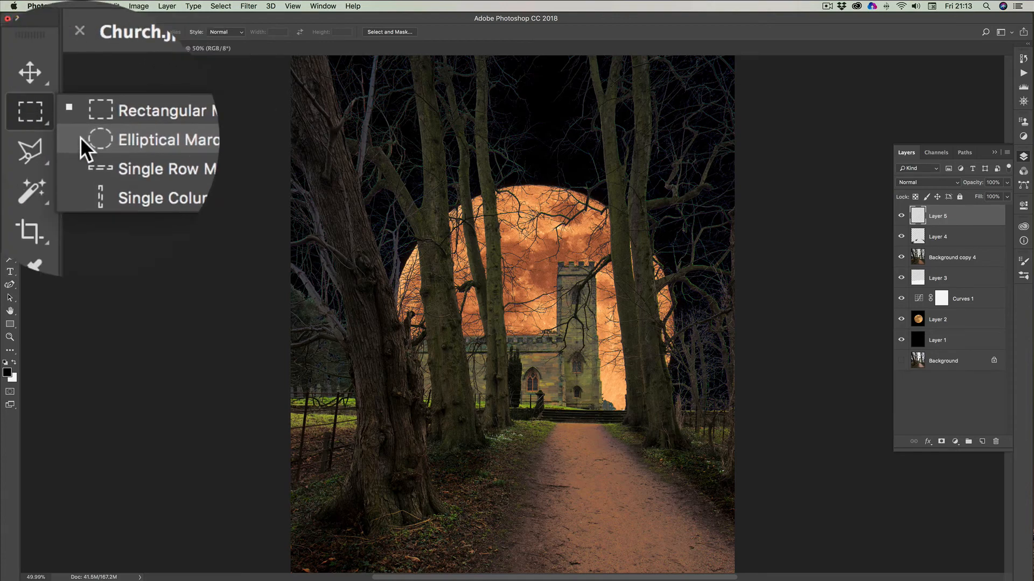
pyautogui.click(138, 137)
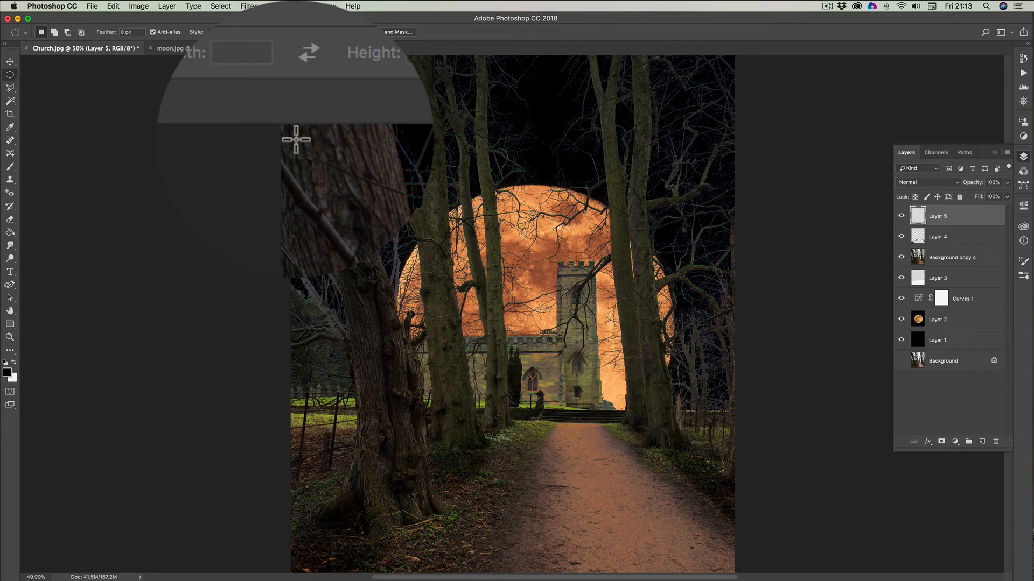
pyautogui.moveTo(296, 139); pyautogui.dragTo(728, 568)
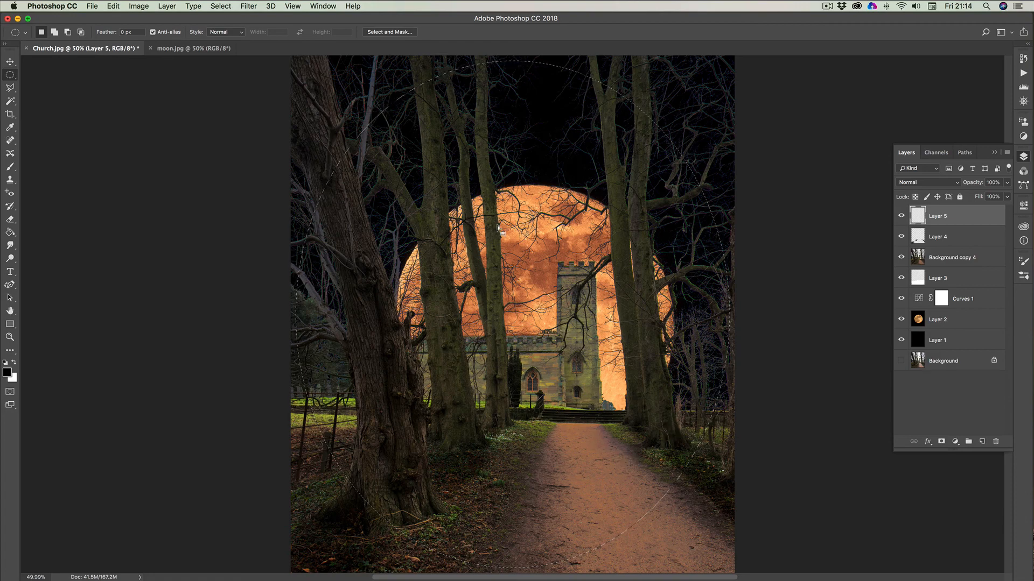
# Invert the elliptical selection, fill the area outside the oval with black on the new layer, and deselect
pyautogui.click(221, 7)
pyautogui.click(230, 47)
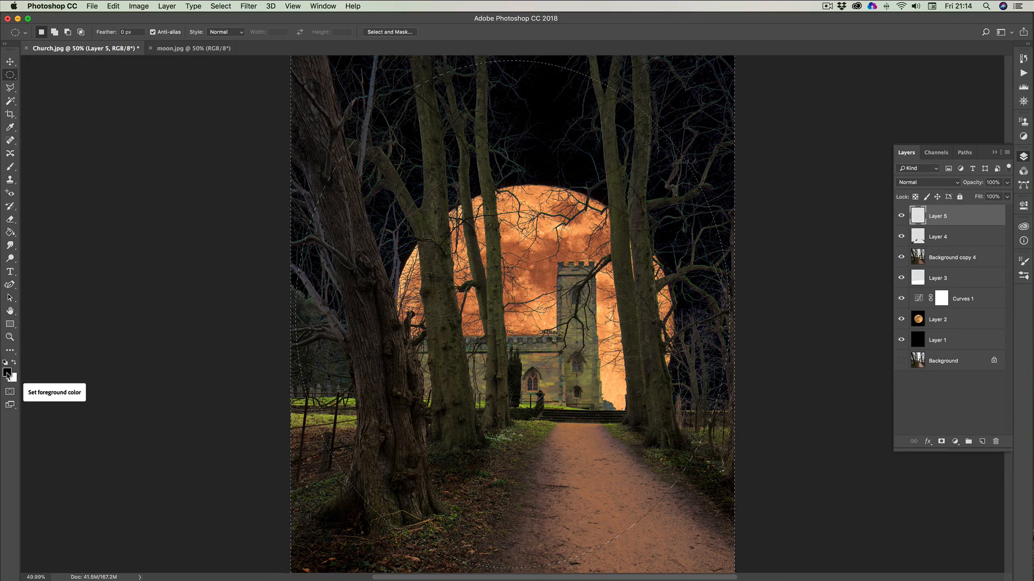
pyautogui.click(9, 232)
pyautogui.click(383, 84)
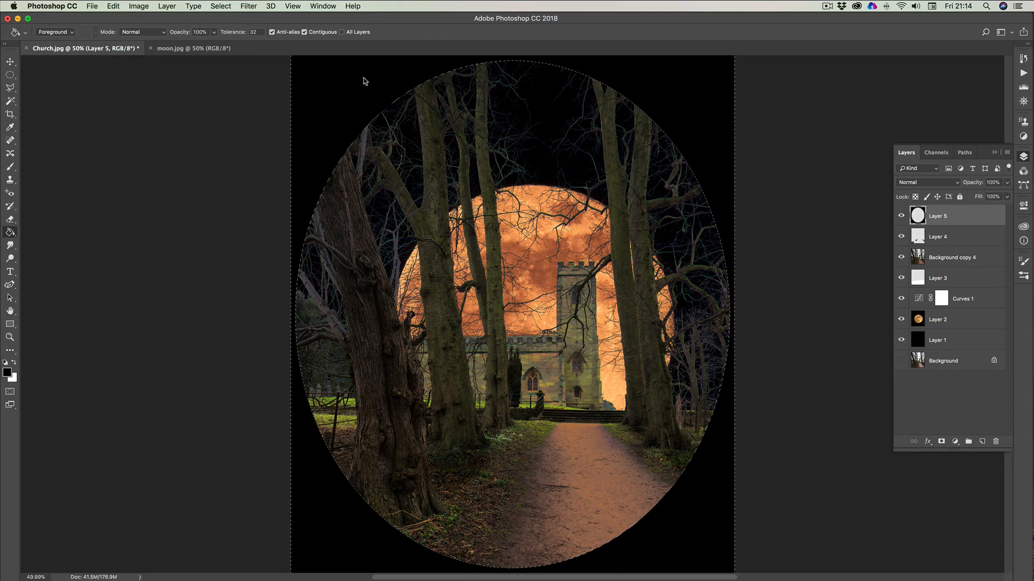
pyautogui.click(228, 6)
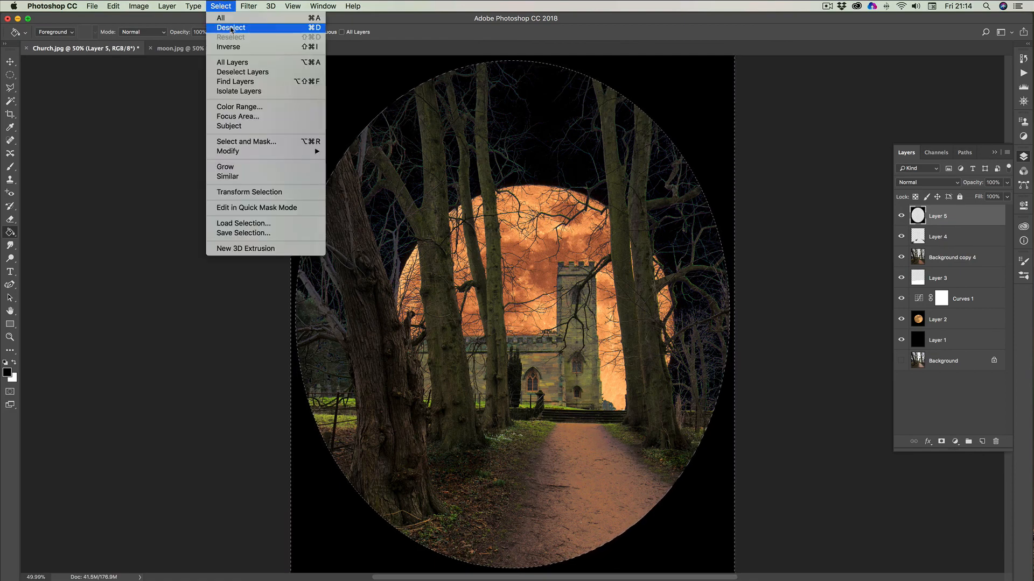
pyautogui.click(231, 31)
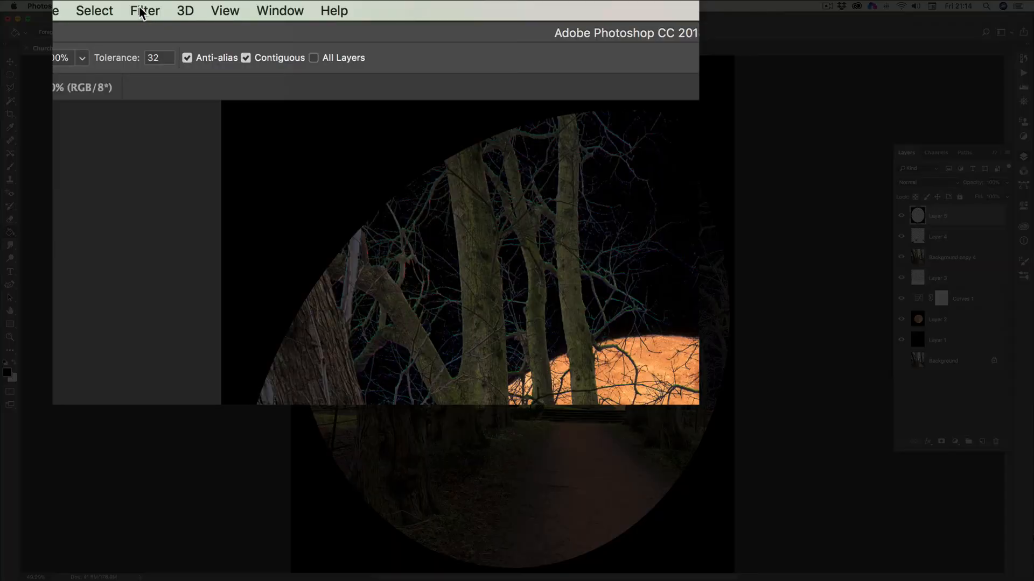
# Soften the black oval frame on Layer 5 with a Gaussian Blur of about 165 pixels radius
pyautogui.click(248, 6)
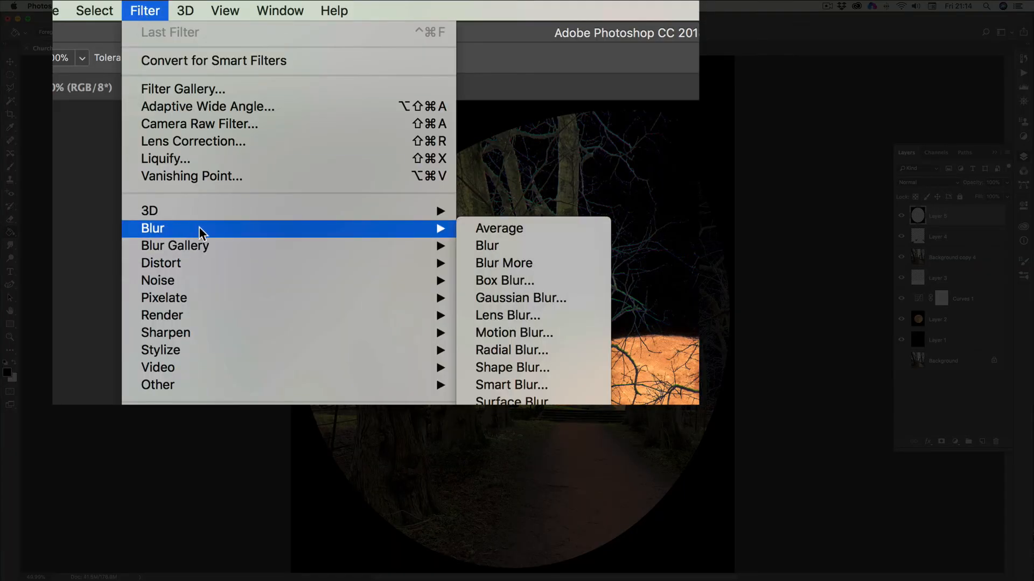
pyautogui.moveTo(316, 228)
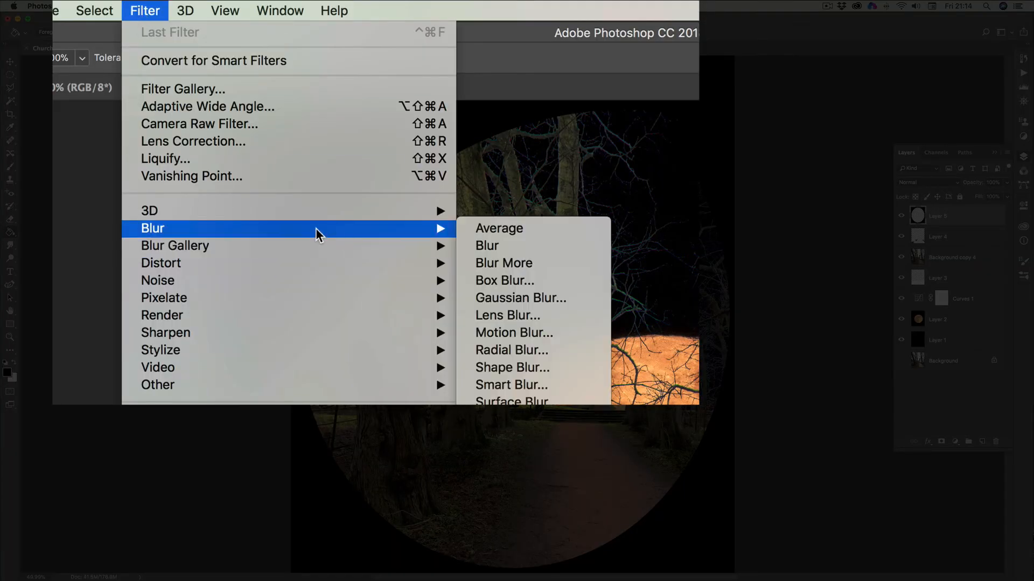
pyautogui.click(508, 297)
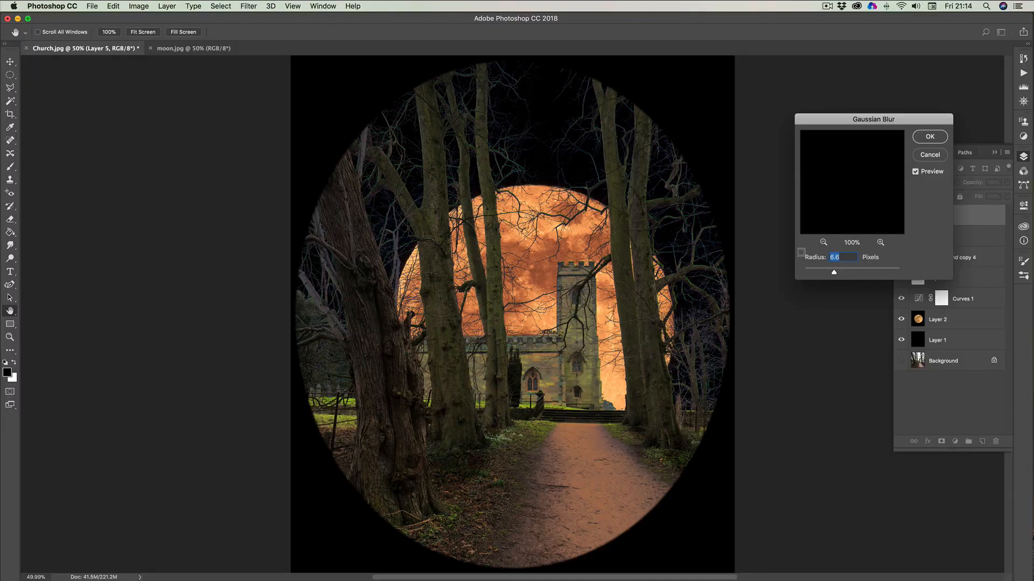
pyautogui.moveTo(834, 274); pyautogui.dragTo(885, 272)
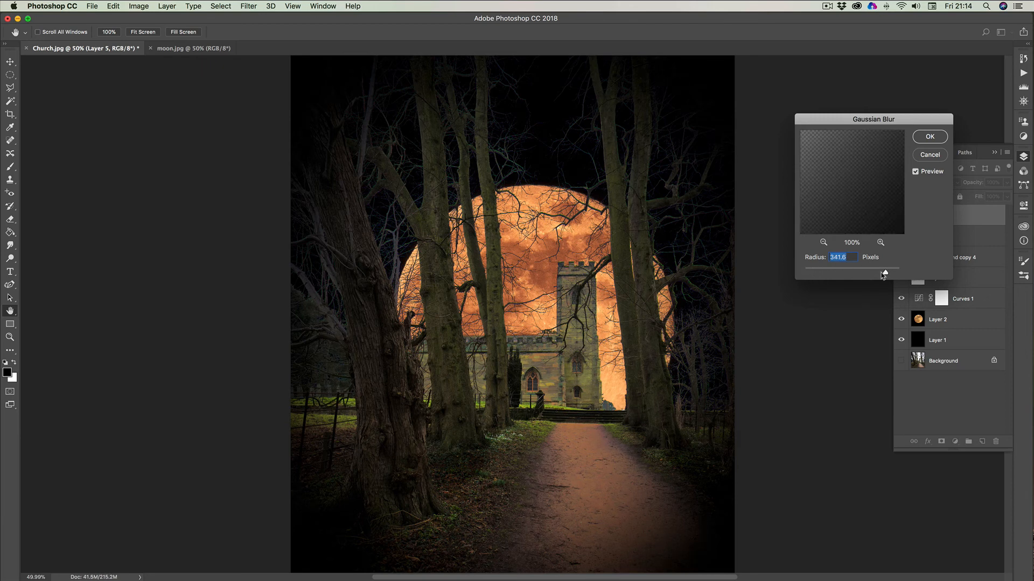
pyautogui.moveTo(885, 273); pyautogui.dragTo(878, 273)
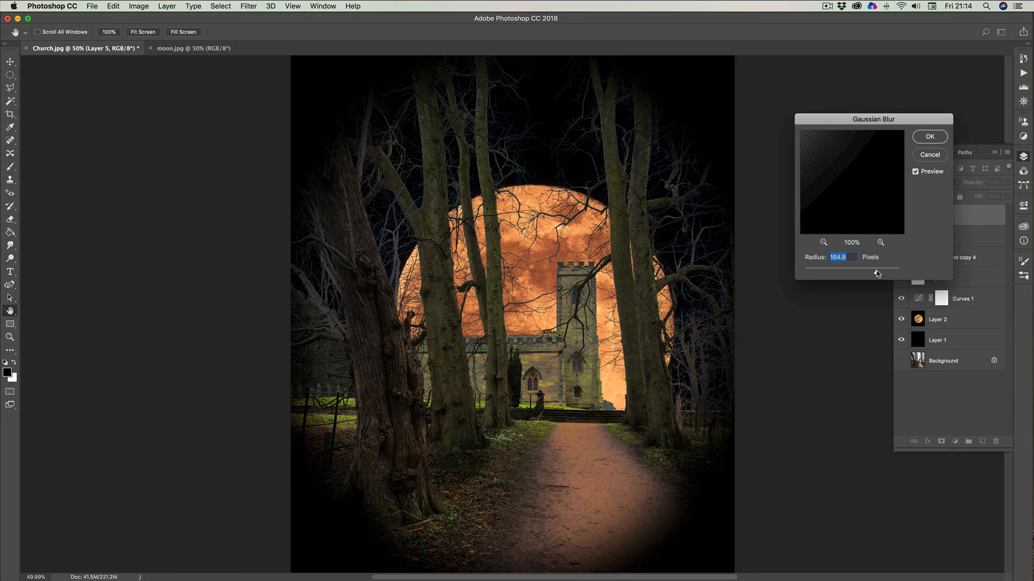
pyautogui.click(929, 138)
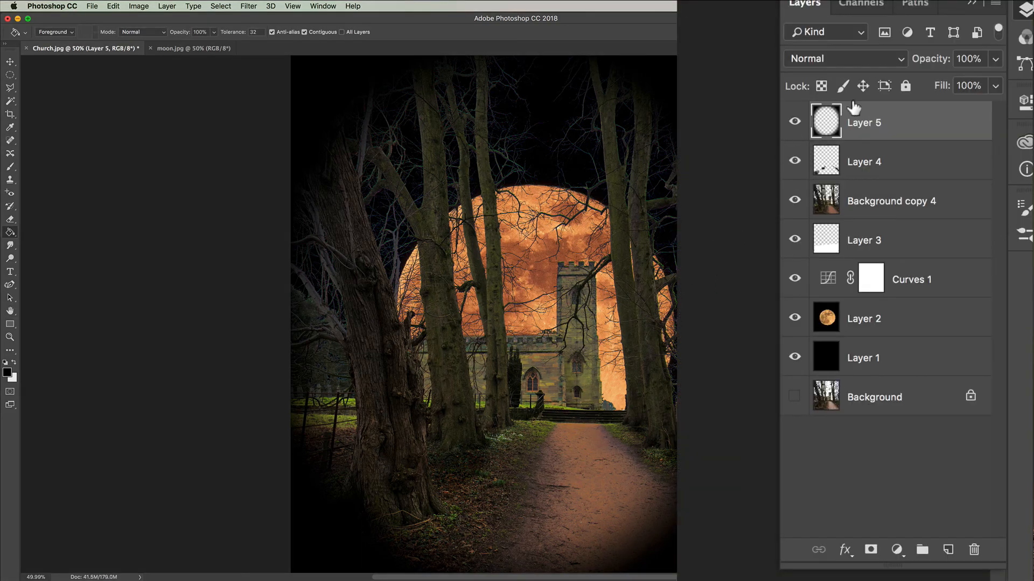
# Set the blend mode of the vignette layer, Layer 5, to Soft Light and lower its opacity to 63%
pyautogui.click(835, 59)
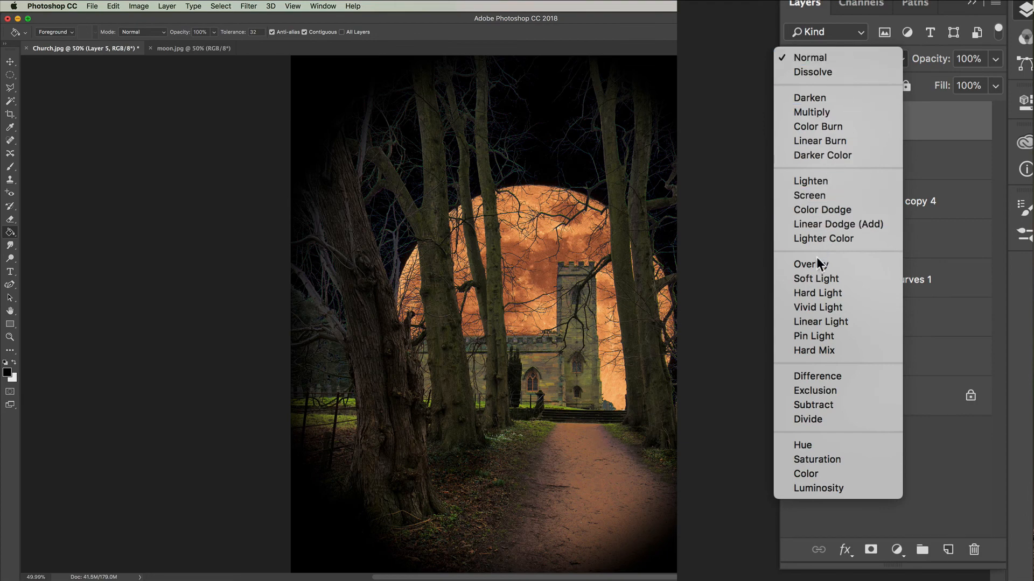
pyautogui.click(813, 278)
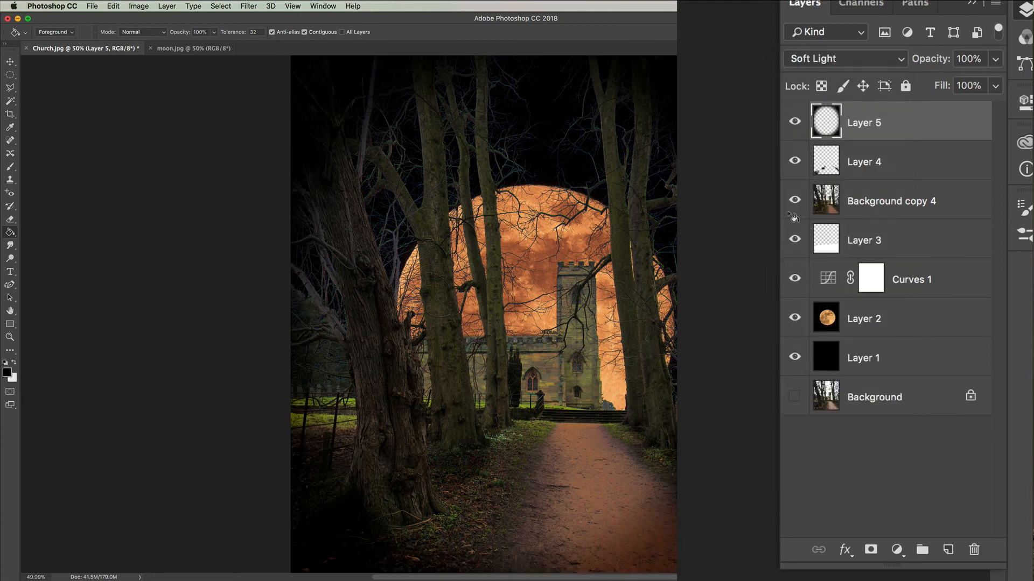
pyautogui.click(995, 59)
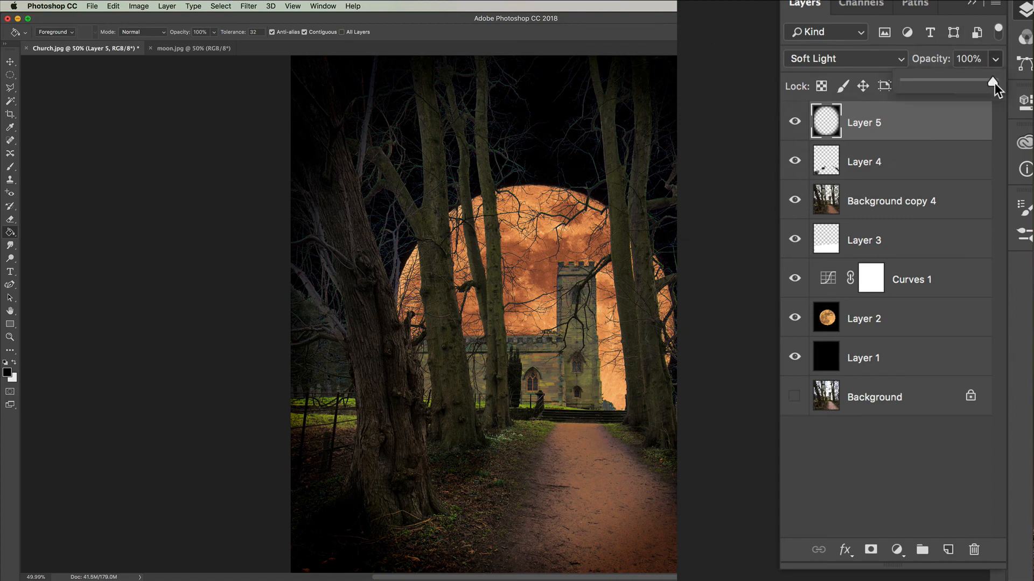
pyautogui.moveTo(966, 76); pyautogui.dragTo(963, 76)
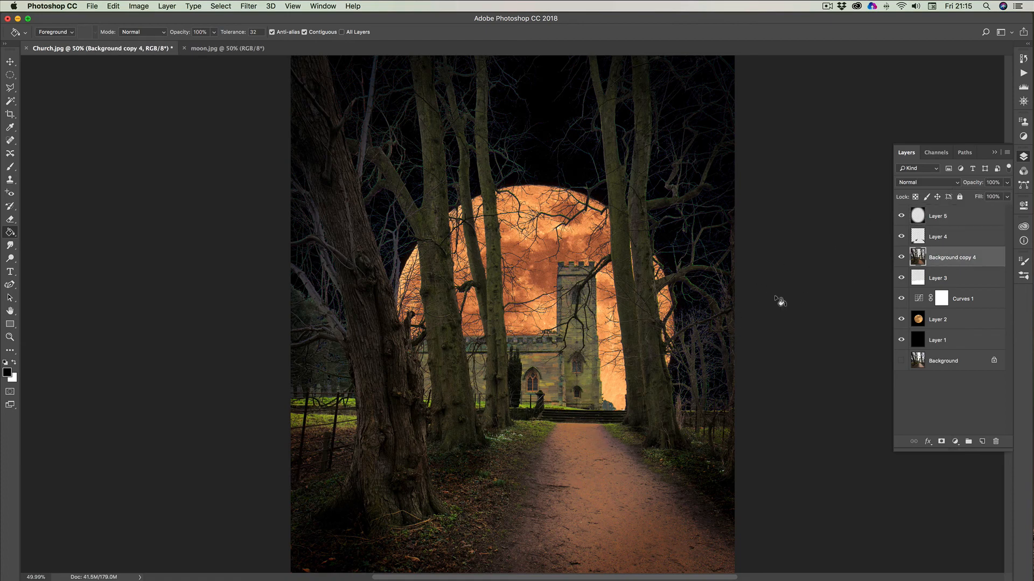
# Add a Curves adjustment above Layer 5 with an S-shaped RGB curve, lowering the shadows and raising the highlights point to input 172, output 197
pyautogui.click(957, 215)
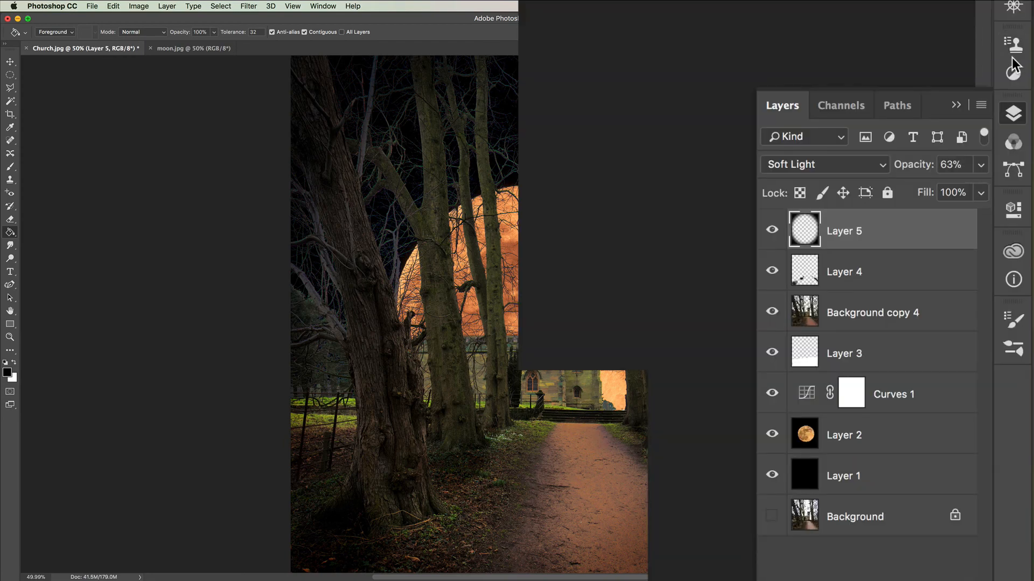
pyautogui.click(1023, 136)
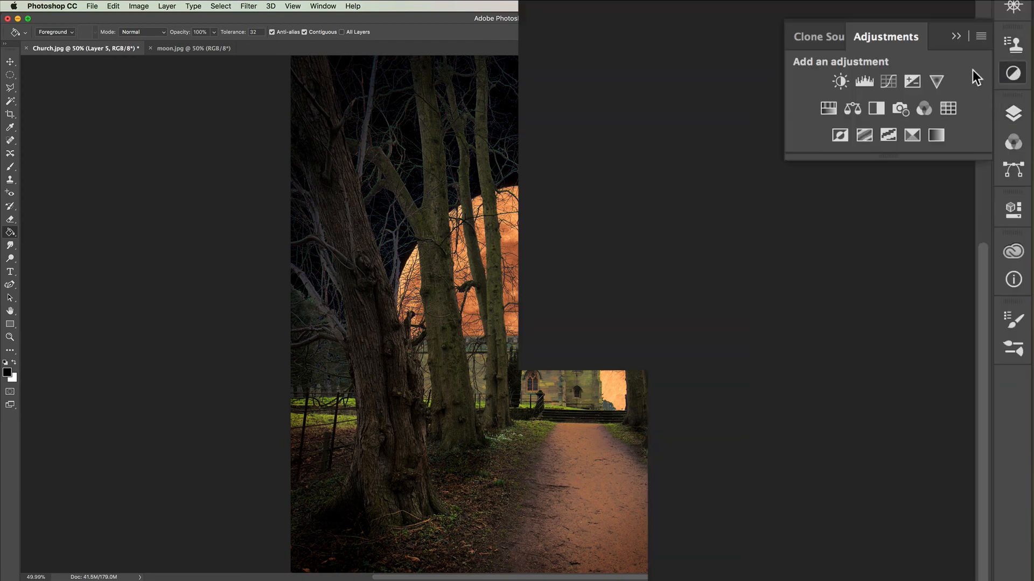
pyautogui.click(885, 79)
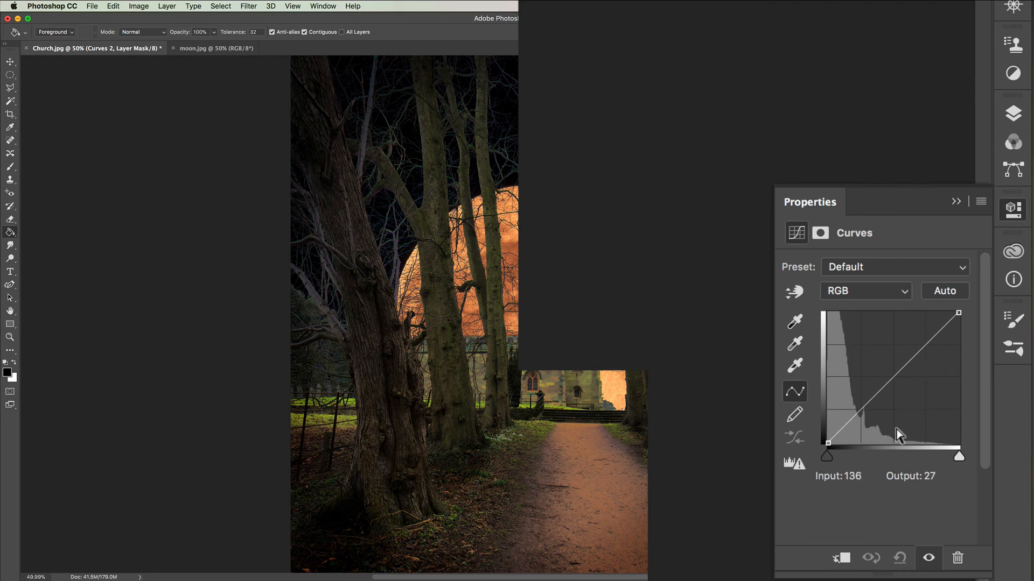
pyautogui.click(855, 415)
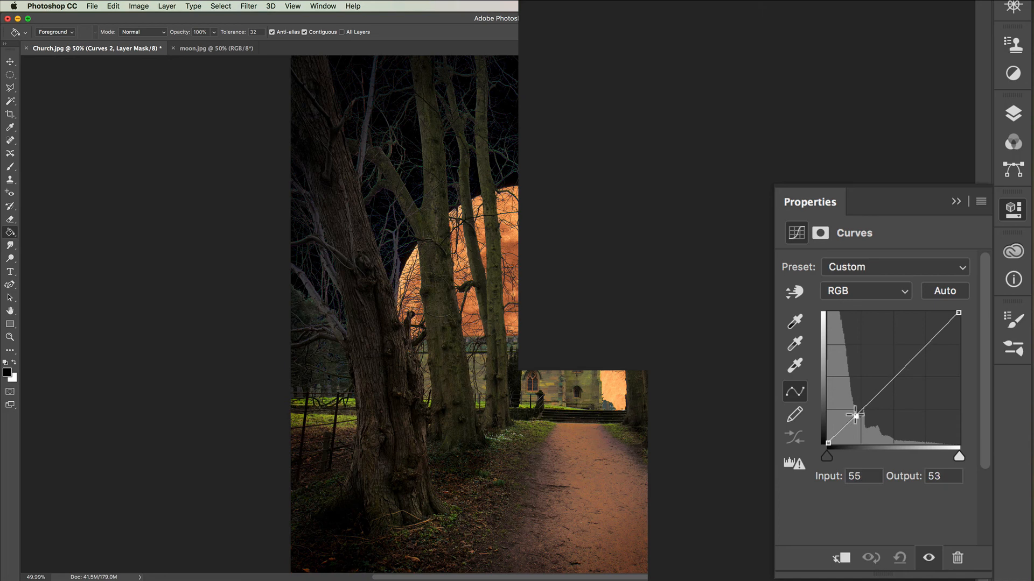
pyautogui.moveTo(855, 415); pyautogui.dragTo(864, 417)
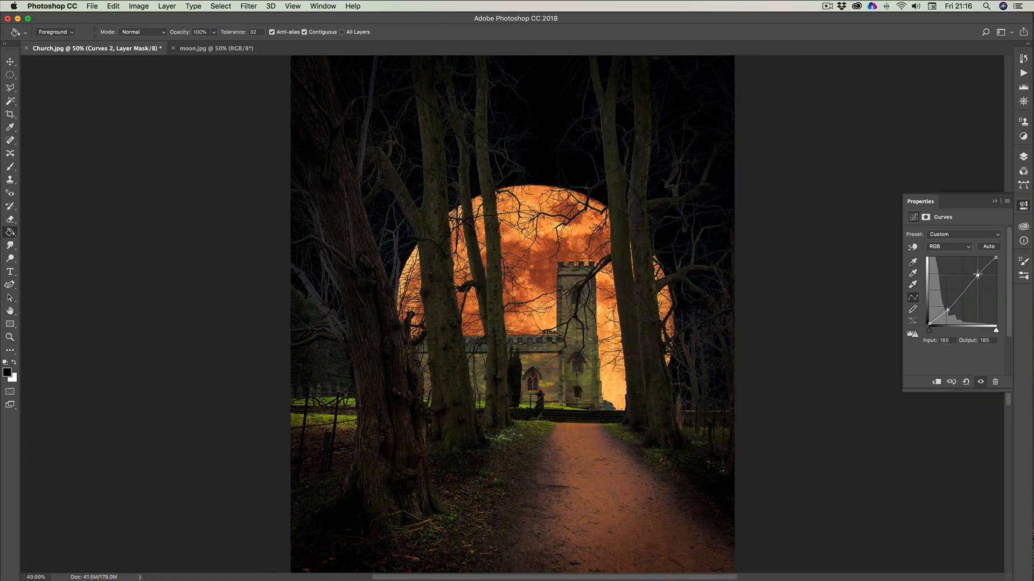
pyautogui.moveTo(977, 275); pyautogui.dragTo(974, 272)
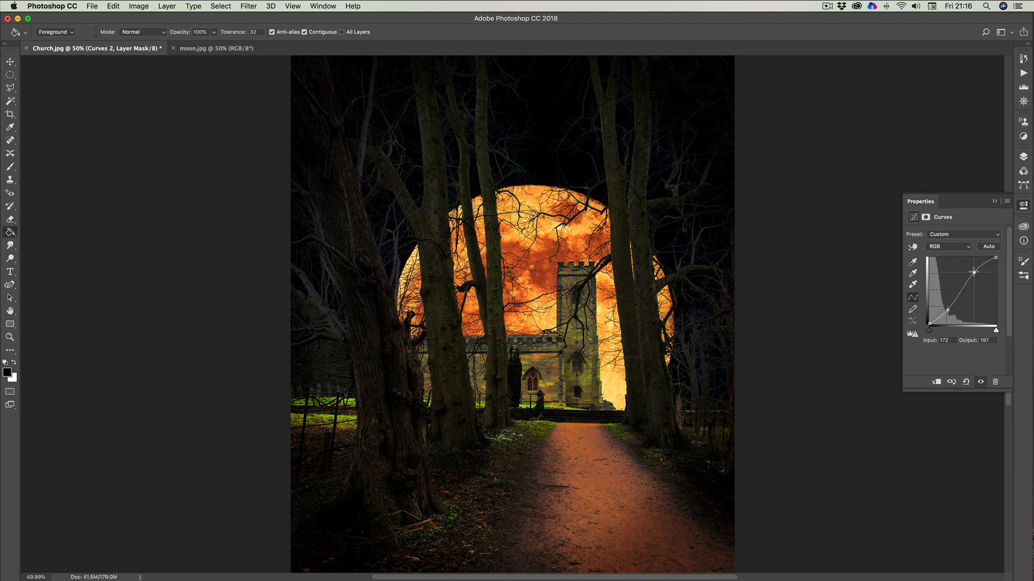
pyautogui.click(996, 202)
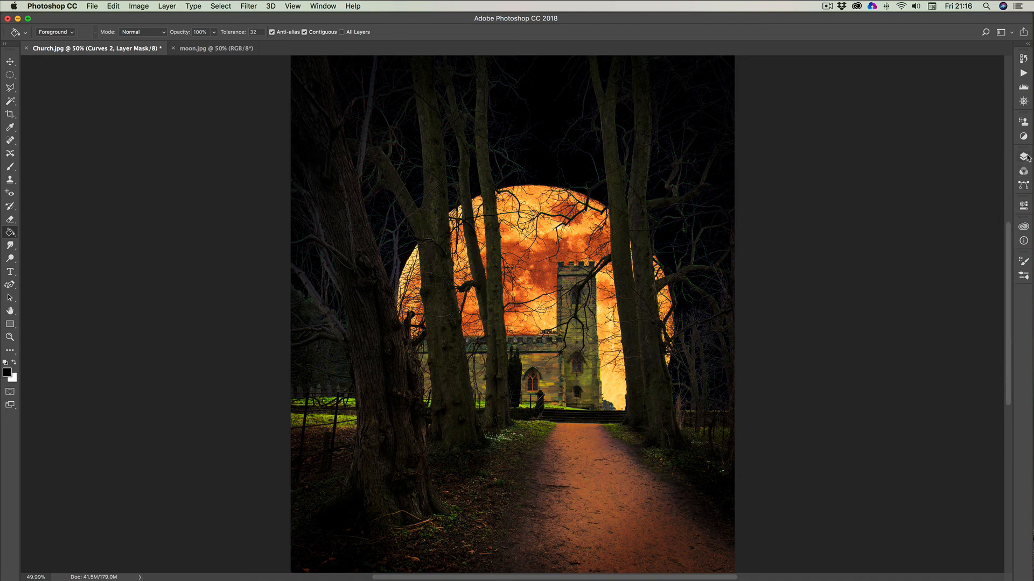
# Reduce the opacity of the Curves 2 adjustment layer to about 51%
pyautogui.click(1024, 157)
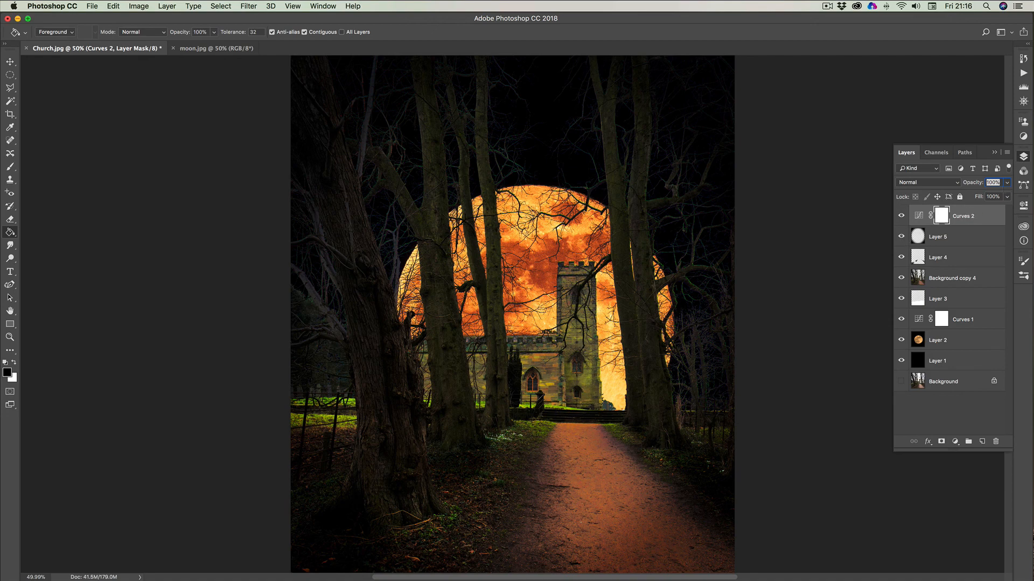
pyautogui.click(1007, 183)
pyautogui.moveTo(1005, 196); pyautogui.dragTo(984, 196)
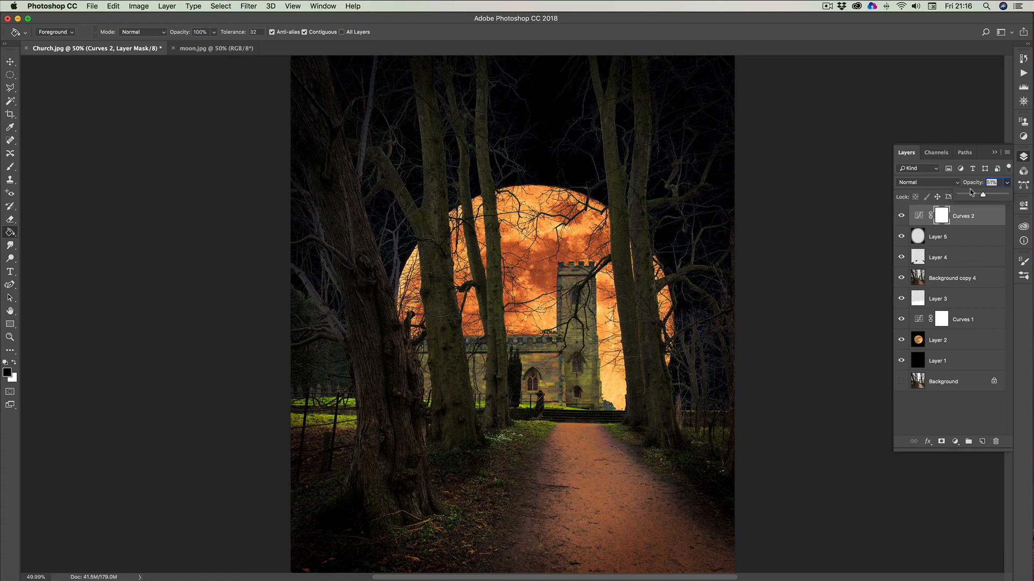
# Lower the opacity of the Curves 2 adjustment layer further to soften the added contrast
pyautogui.click(995, 153)
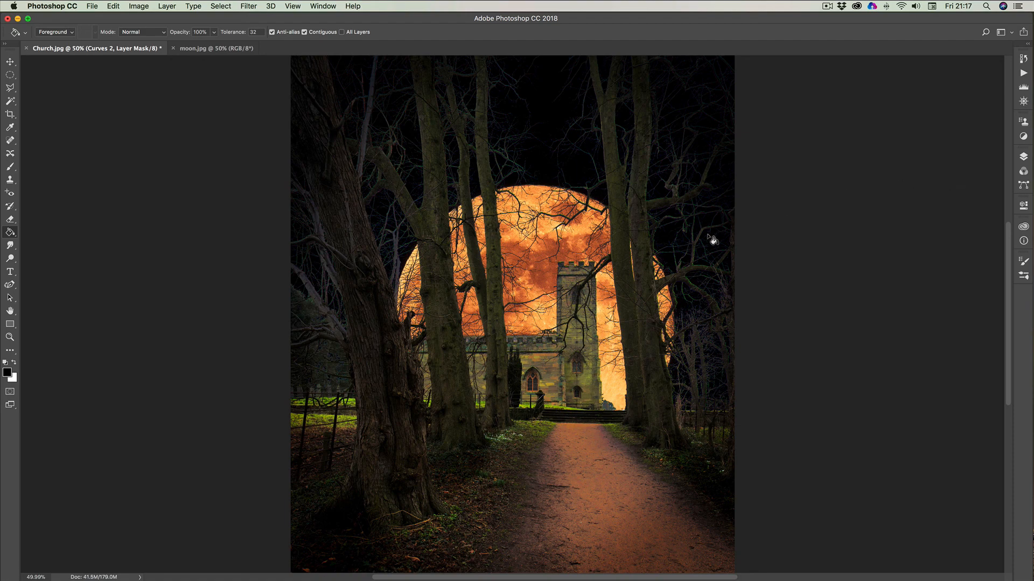
pyautogui.click(1024, 156)
pyautogui.click(992, 184)
pyautogui.click(1007, 183)
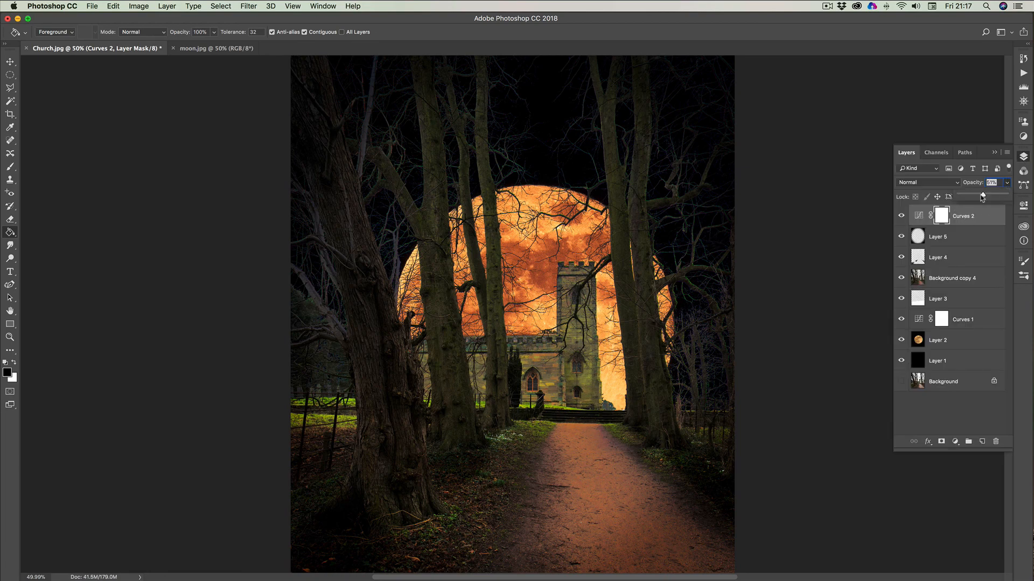
pyautogui.moveTo(983, 195); pyautogui.dragTo(970, 194)
pyautogui.click(994, 153)
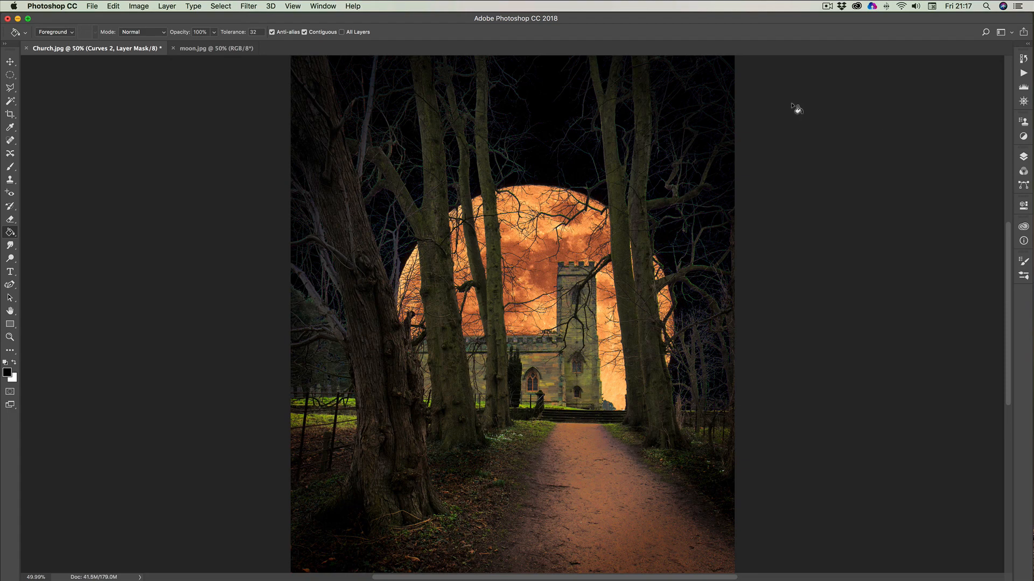
# Flatten the church composite into a single layer, discarding the hidden layers
pyautogui.click(170, 8)
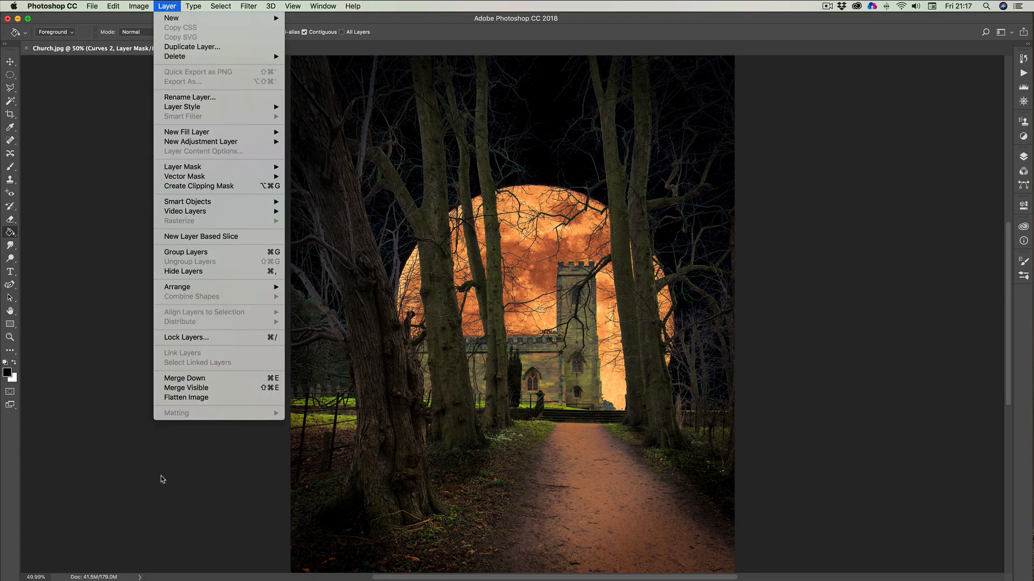
pyautogui.click(203, 399)
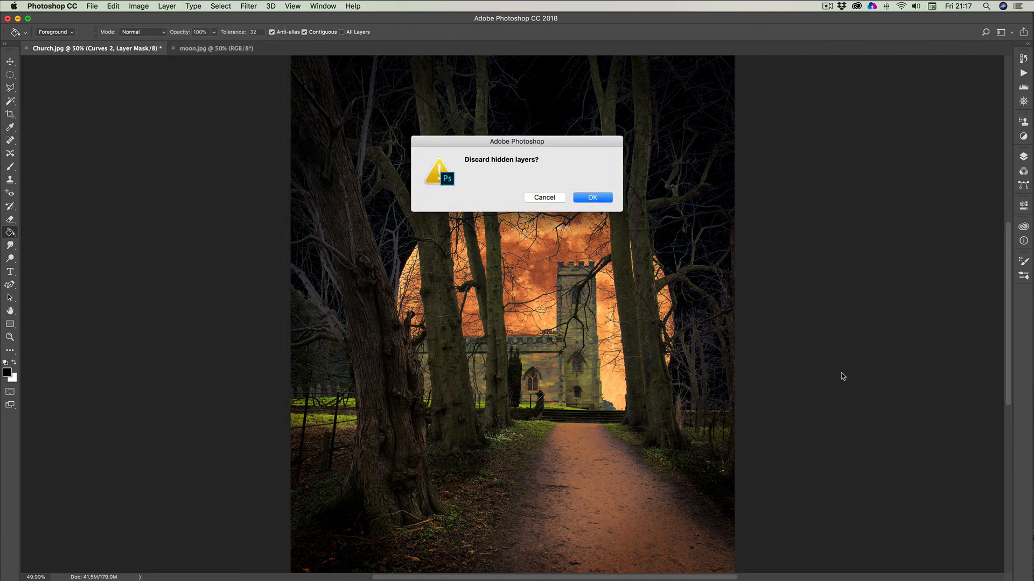
pyautogui.click(595, 198)
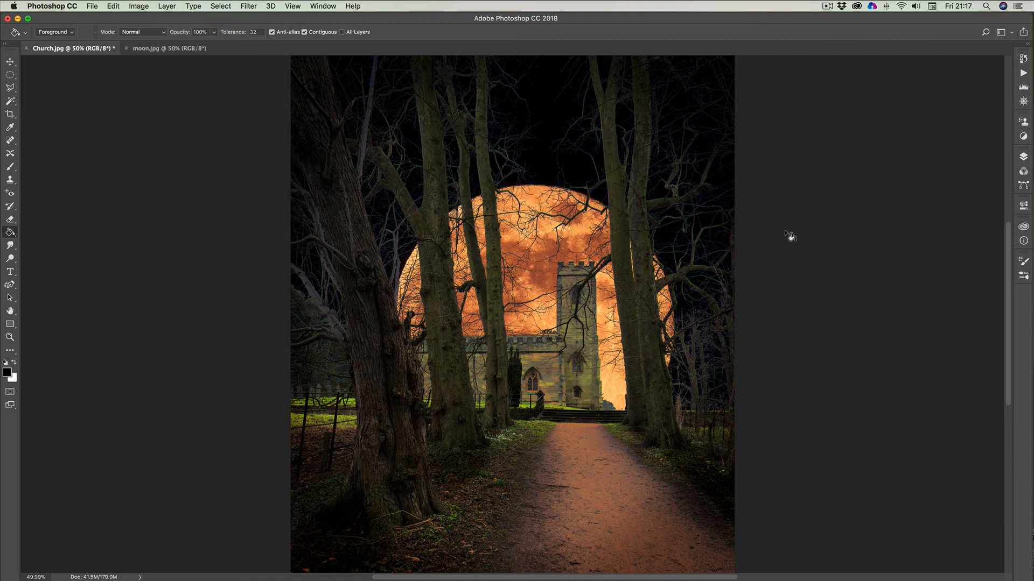